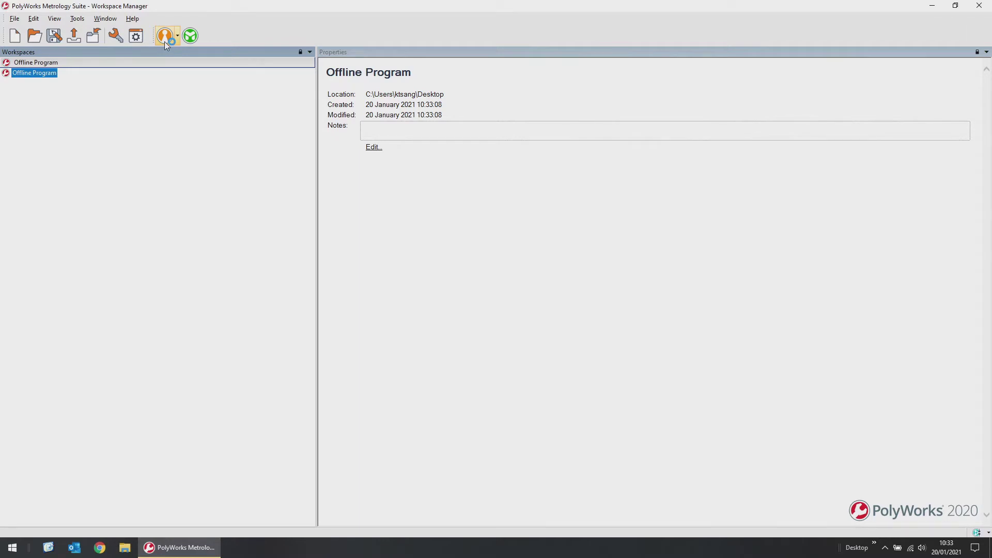
- Open the Offline Program workspace in PolyWorks|Inspector and import the CAD model 3D Scanners Cylindrical Test Piece.IGS
left_click(165, 36)
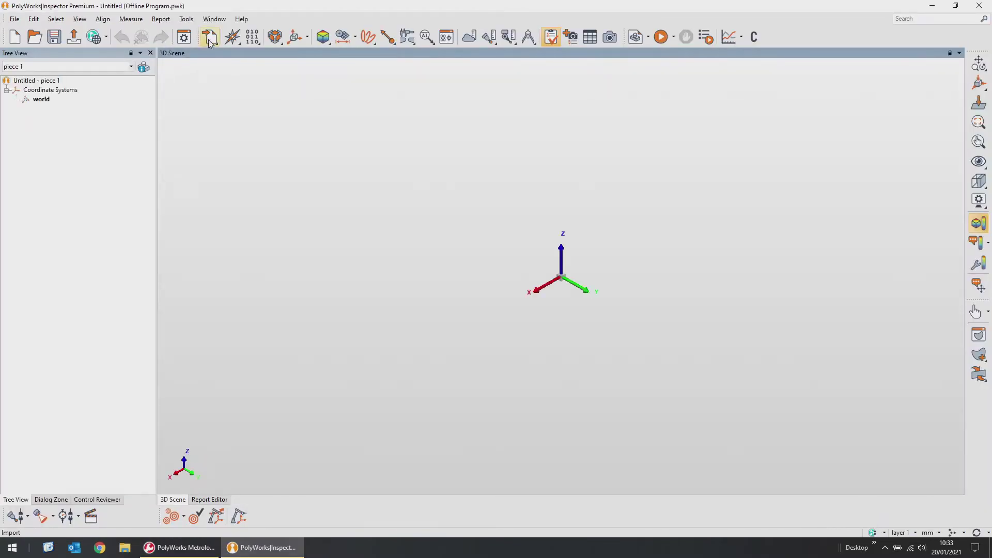
left_click(210, 39)
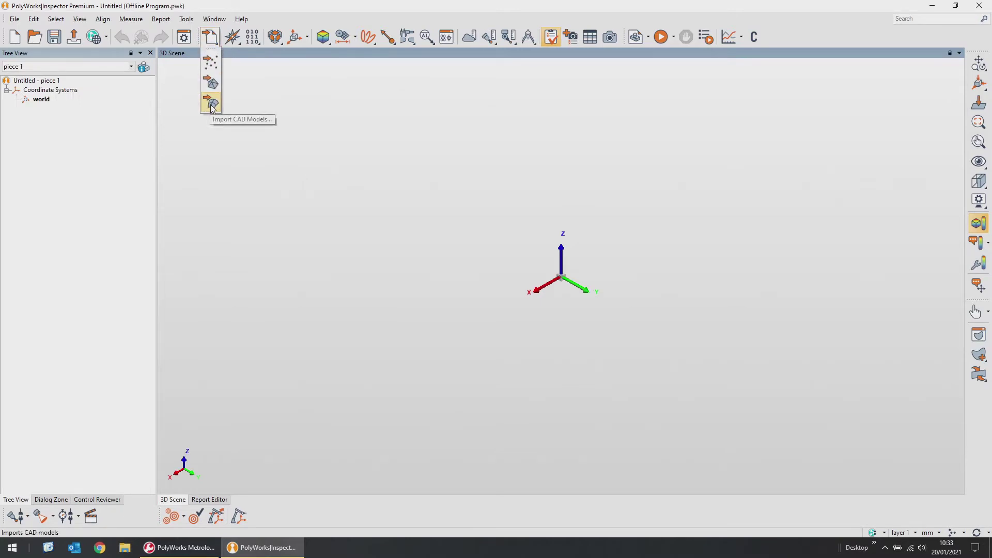
left_click(212, 105)
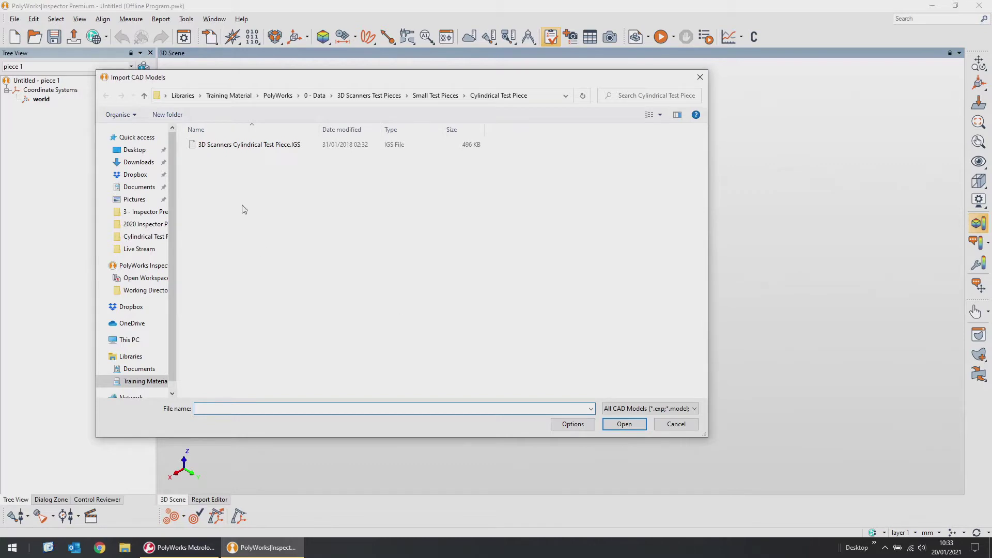
double_click(233, 145)
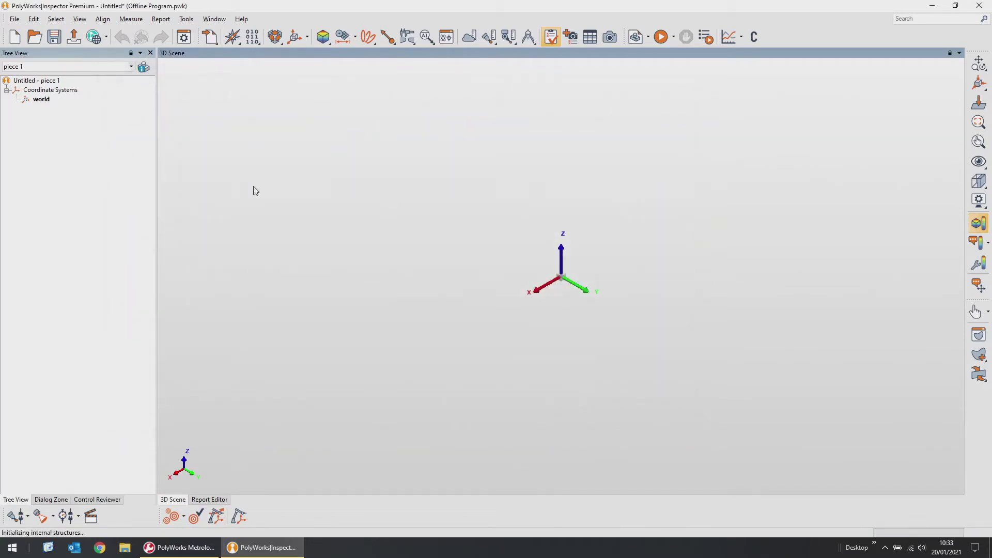
left_click_drag(462, 264, 557, 293)
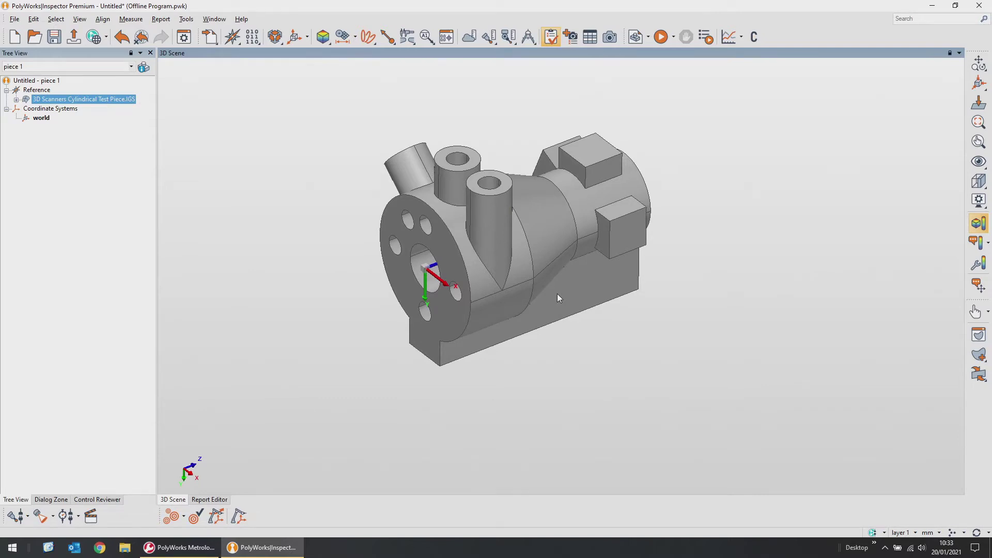
scroll(542, 304, "up", 3)
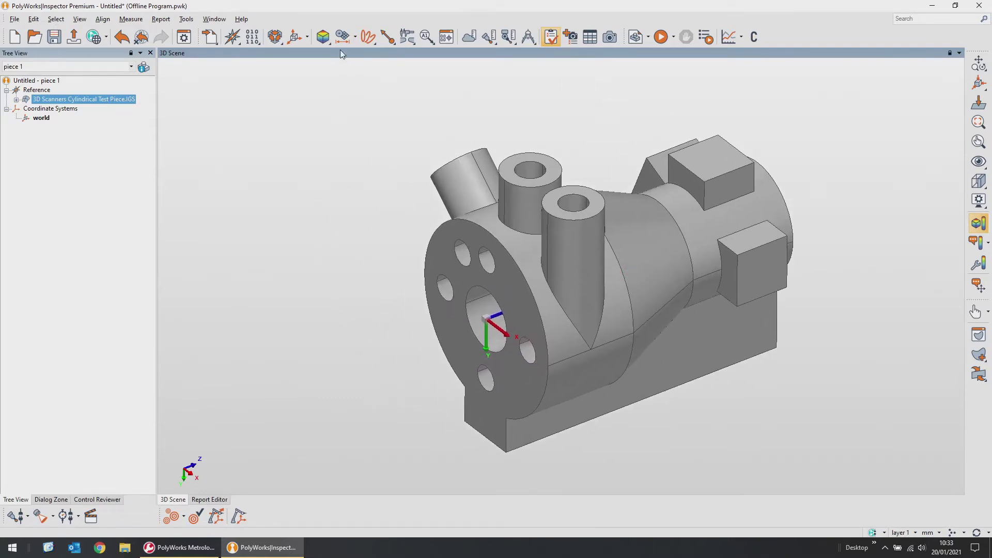
- Create a datum plane feature labelled A by picking the flat front flange face on the CAD model
left_click(341, 38)
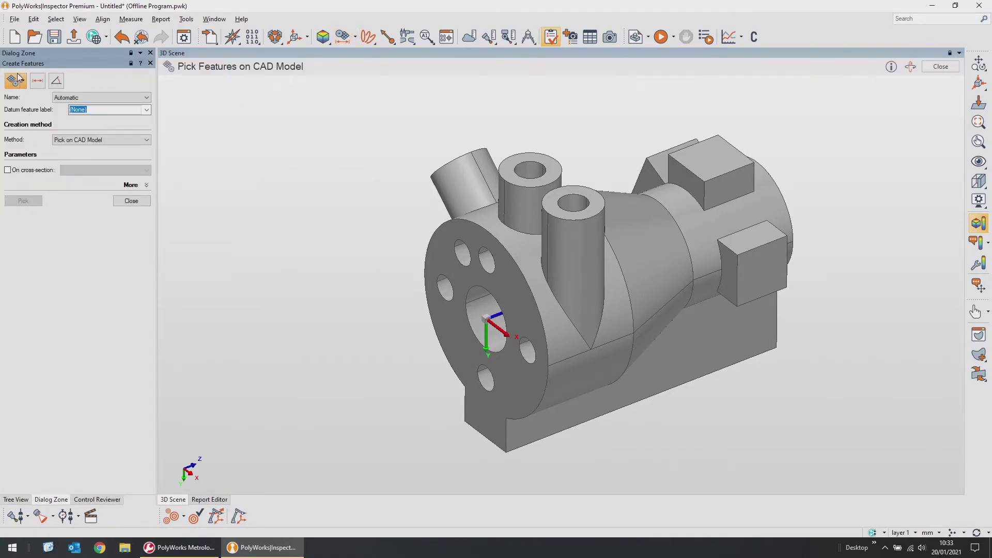
left_click(147, 110)
left_click(130, 142)
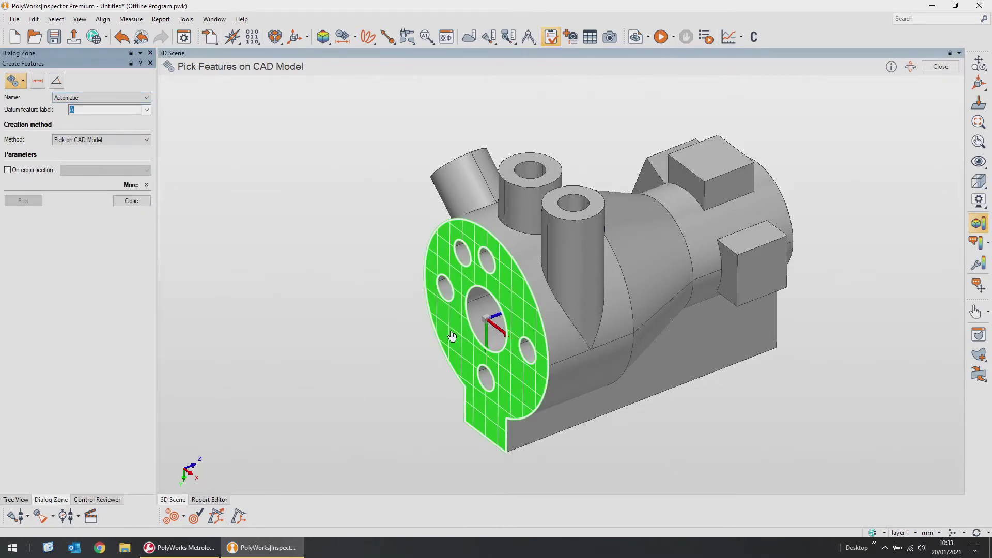
left_click(451, 336)
- Create a datum cylinder feature labelled B from the central bore of the front flange
left_click(114, 110)
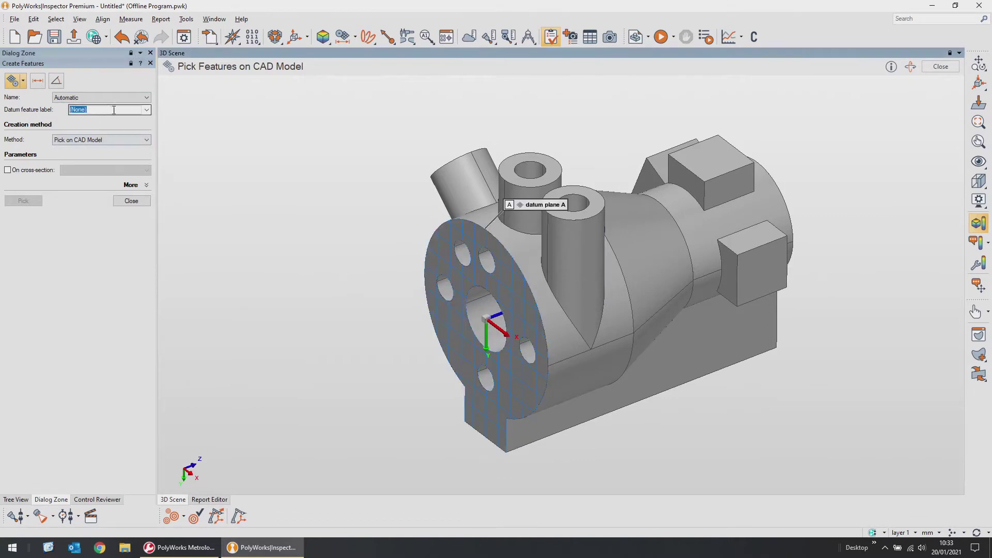
left_click(144, 110)
left_click(105, 142)
left_click(480, 316)
- Create a datum circle feature labelled C on the small flange hole directly above the central bore
left_click(147, 110)
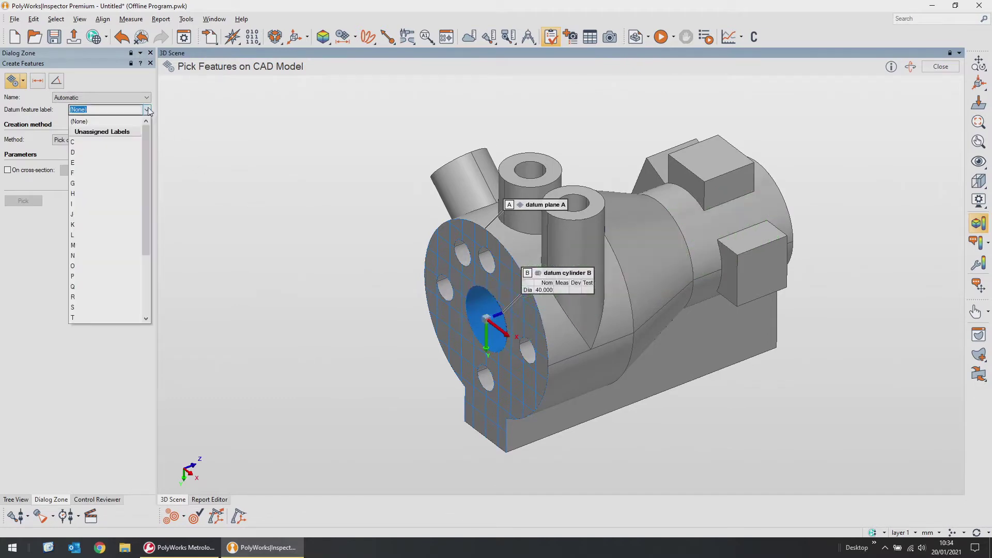
left_click(128, 141)
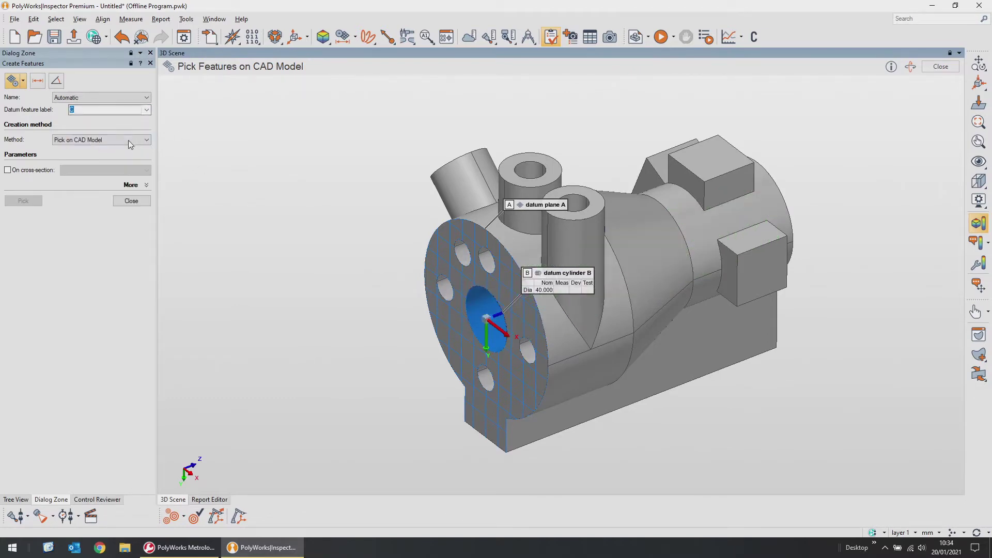
left_click(483, 278)
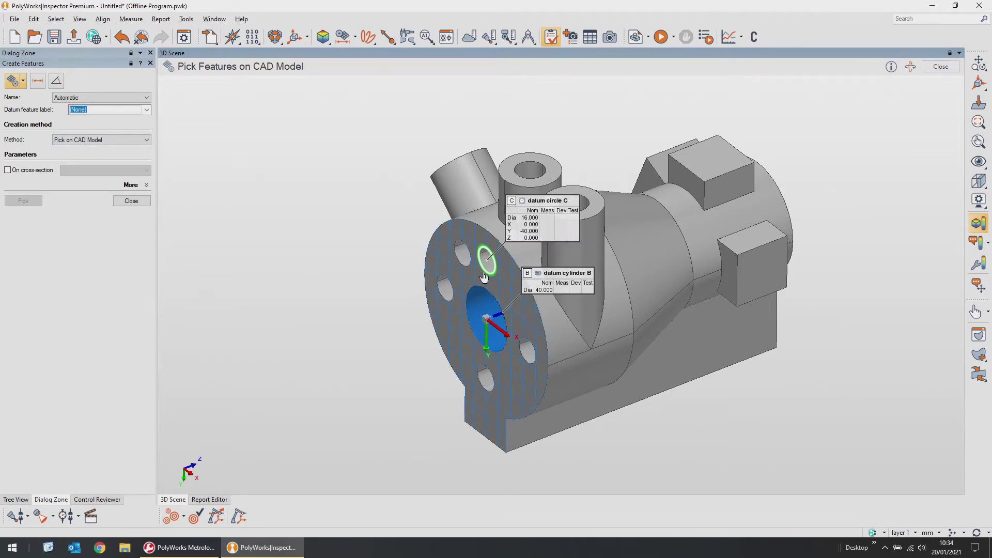
- Create circle features without datum labels on the four remaining small holes of the front flange
left_click(462, 269)
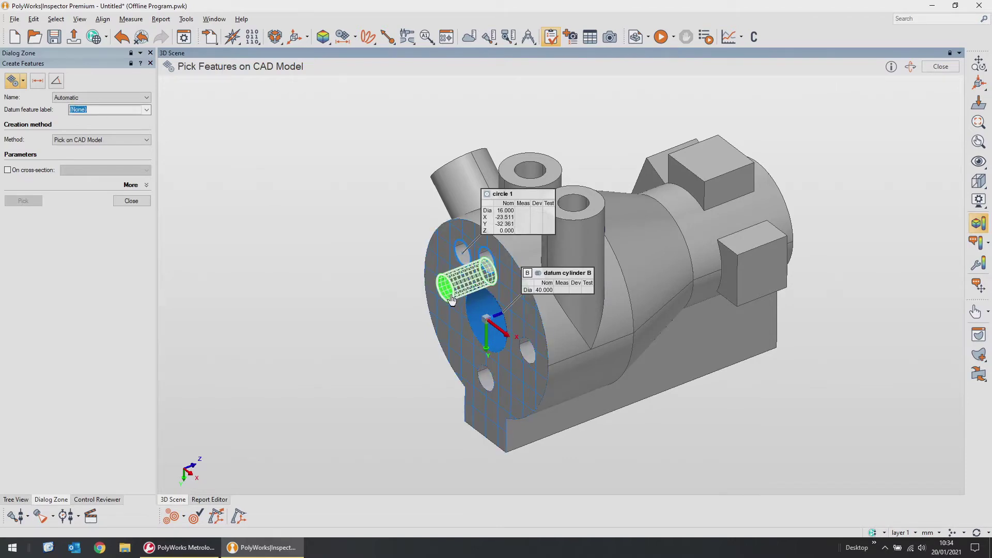
left_click(450, 297)
left_click(479, 386)
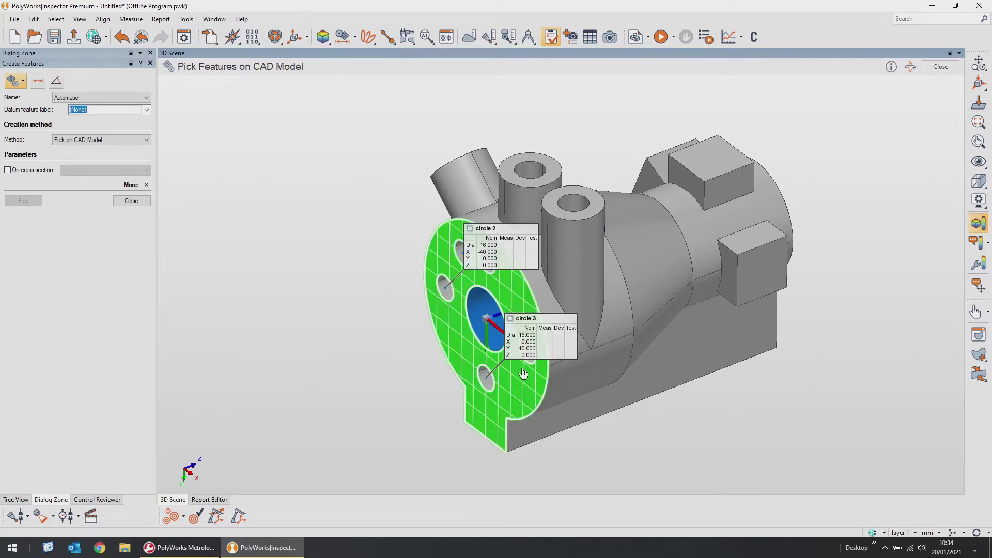
left_click(524, 370)
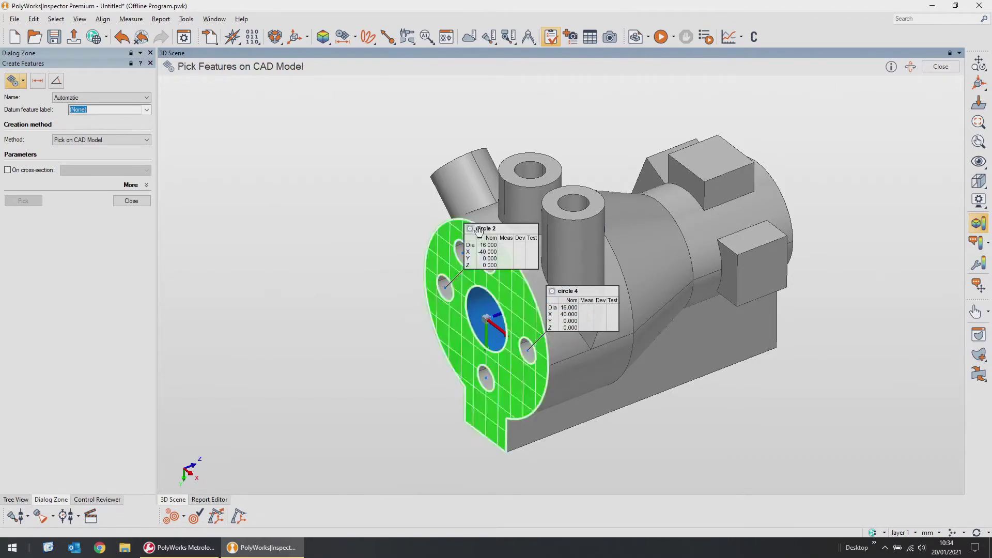
- Create cylinder features on the outer walls of the three tubular bosses
left_click(473, 182)
left_click(527, 203)
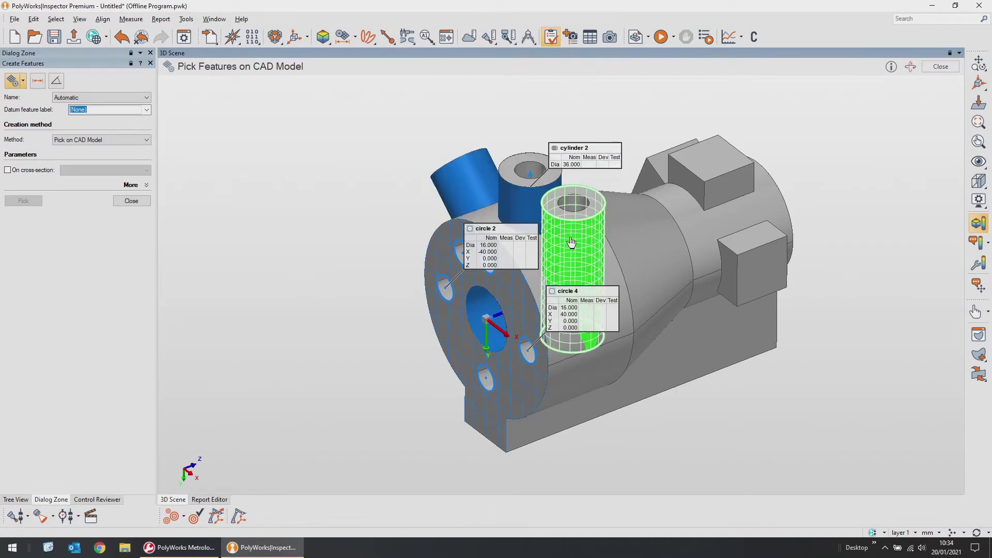
left_click(571, 243)
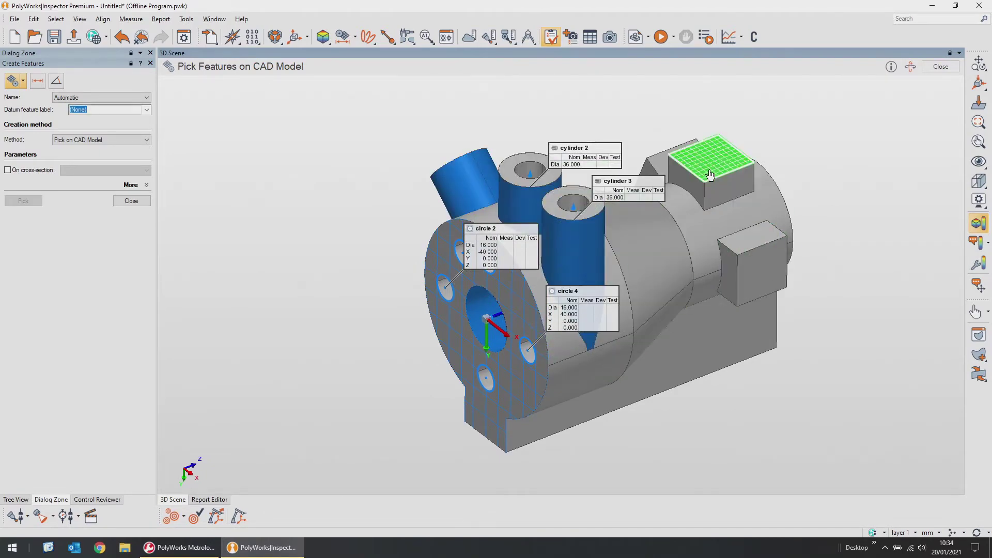
- Create plane features on one side block's outer face and on the middle block's outer face and adjacent side face
middle_click_drag(731, 194, 599, 304)
left_click(525, 322)
left_click(643, 208)
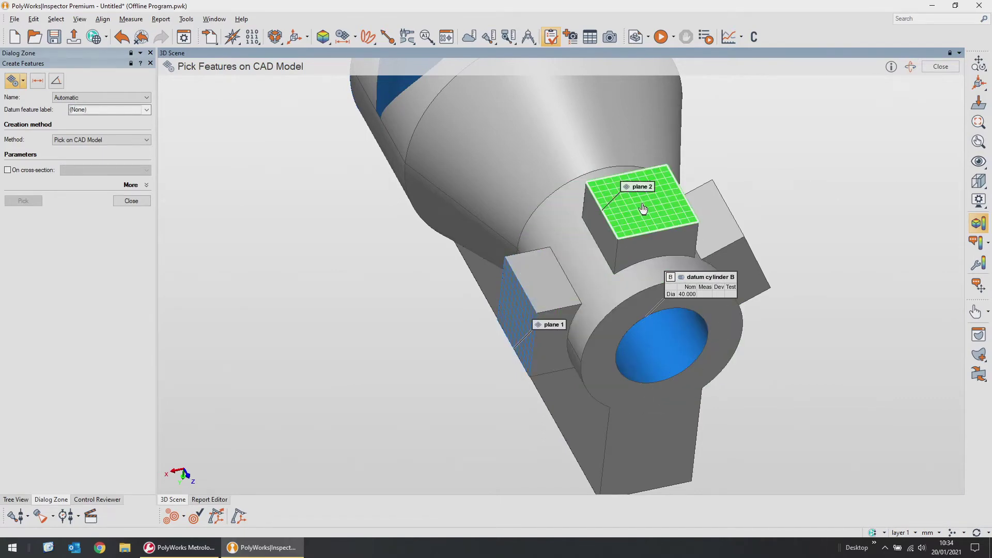
left_click(611, 255)
- Create plane features on the middle block's opposite side, the other side block's outer face and the rear end face, and finish feature creation
middle_click_drag(611, 256, 724, 243)
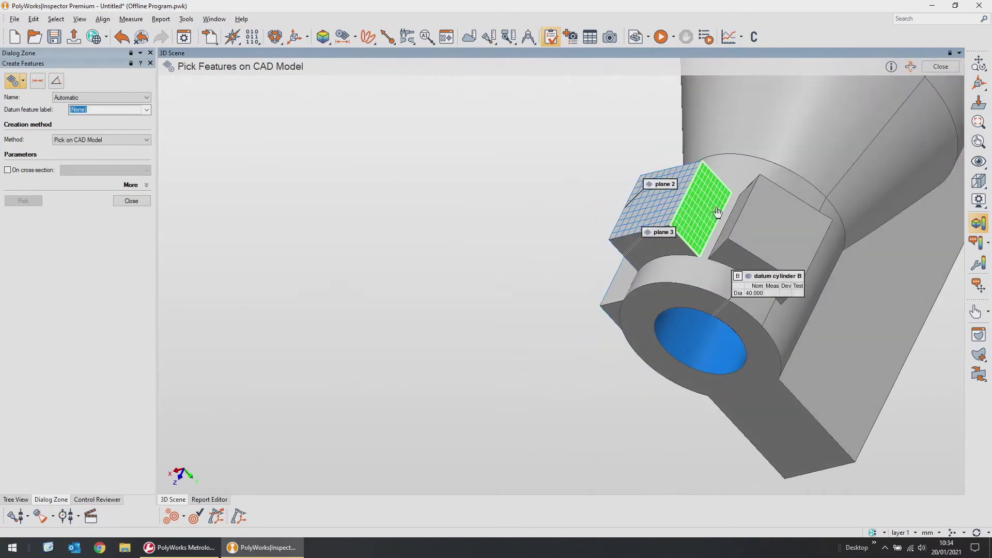
left_click(771, 239)
left_click(771, 238)
left_click(764, 411)
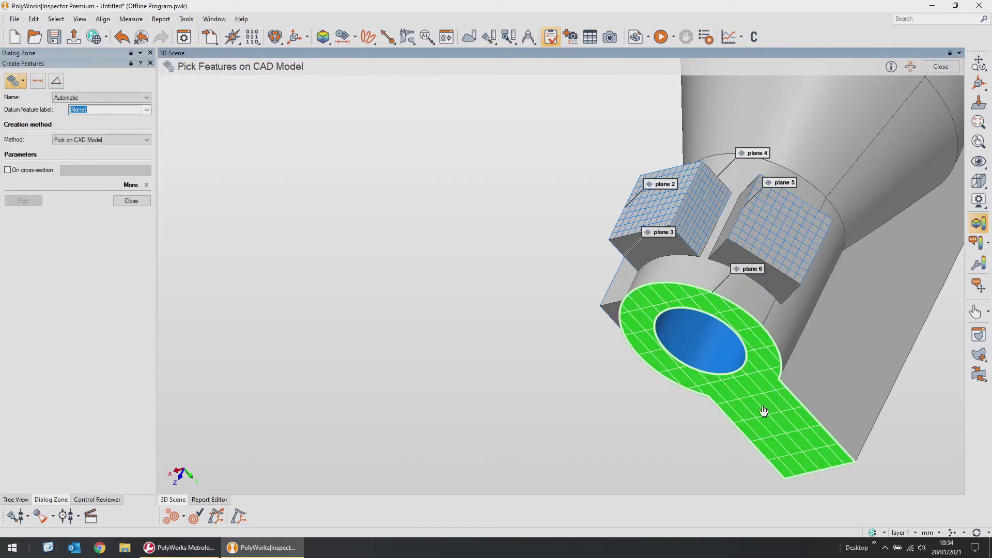
key("Escape")
middle_click_drag(428, 319, 514, 288)
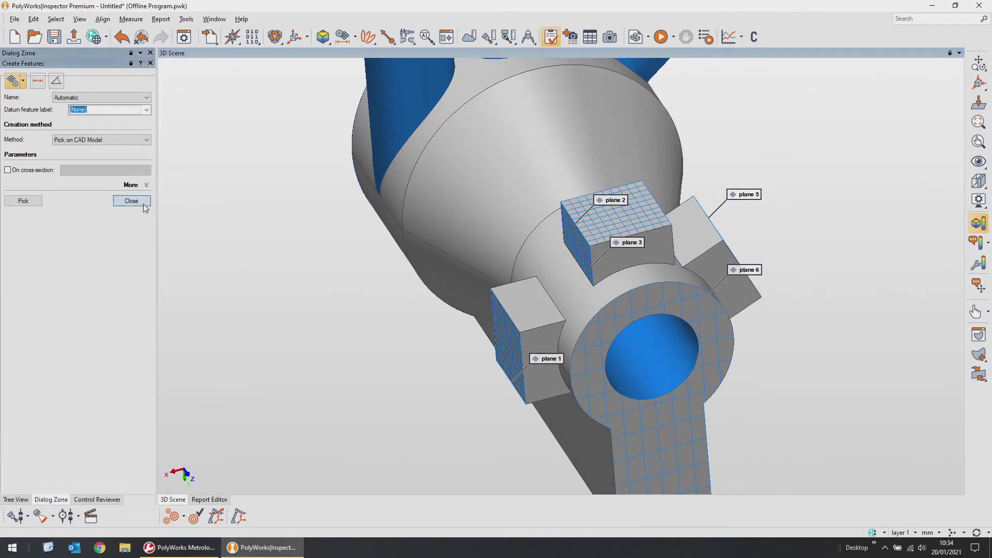
left_click(132, 201)
- Using the Anchor method, place three surface comparison points on the large cylinder between the flange face and the three bosses
middle_click_drag(495, 211, 537, 261)
scroll(558, 256, "down", 3)
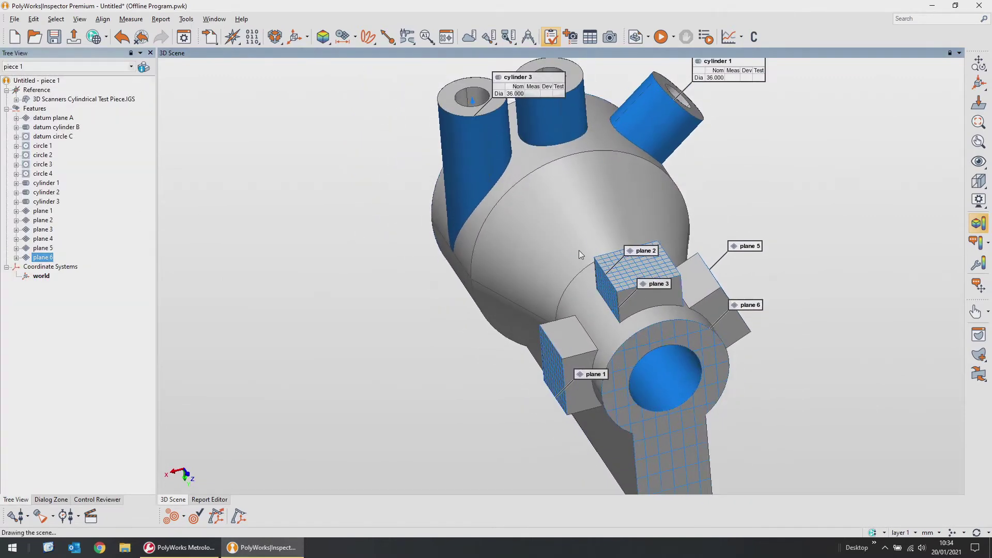
scroll(583, 256, "up", 2)
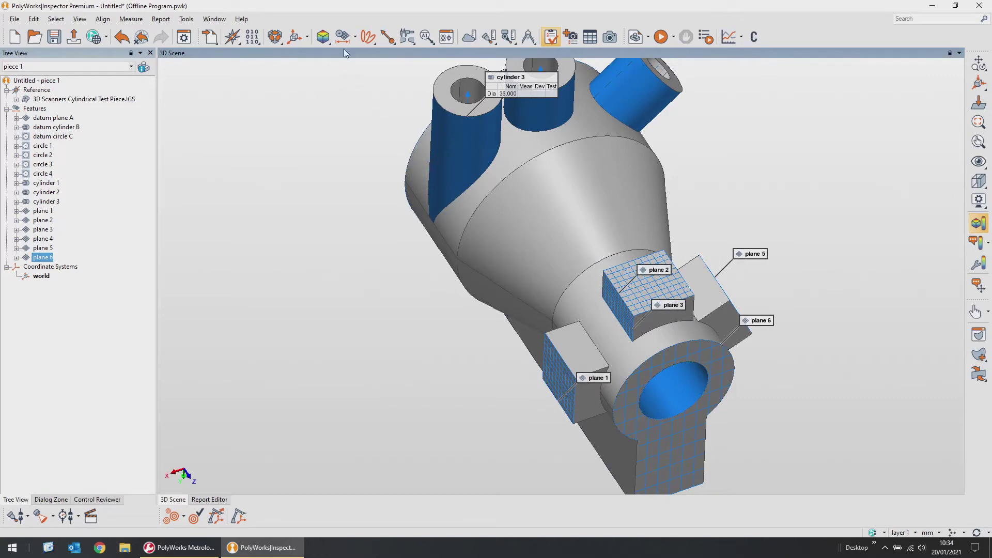
left_click(387, 38)
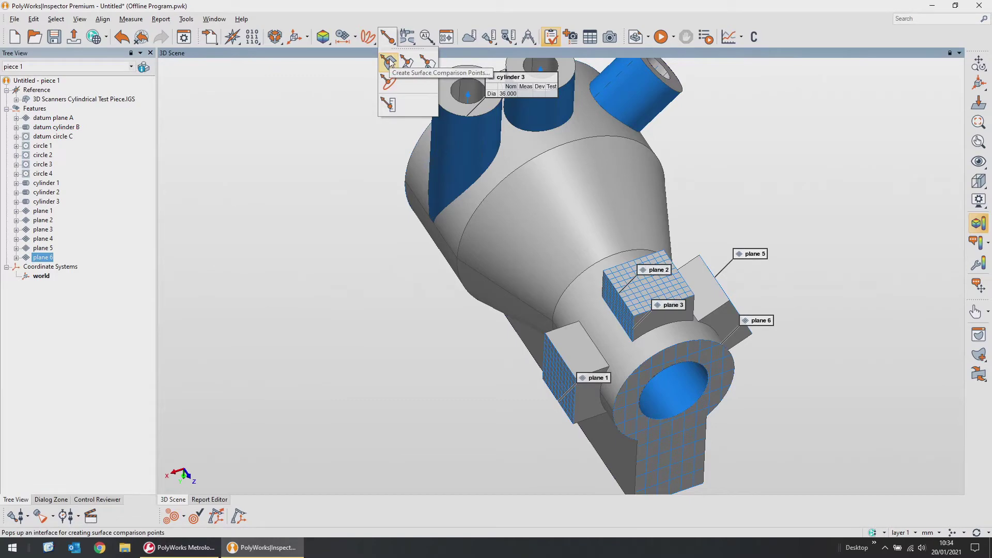
left_click(389, 62)
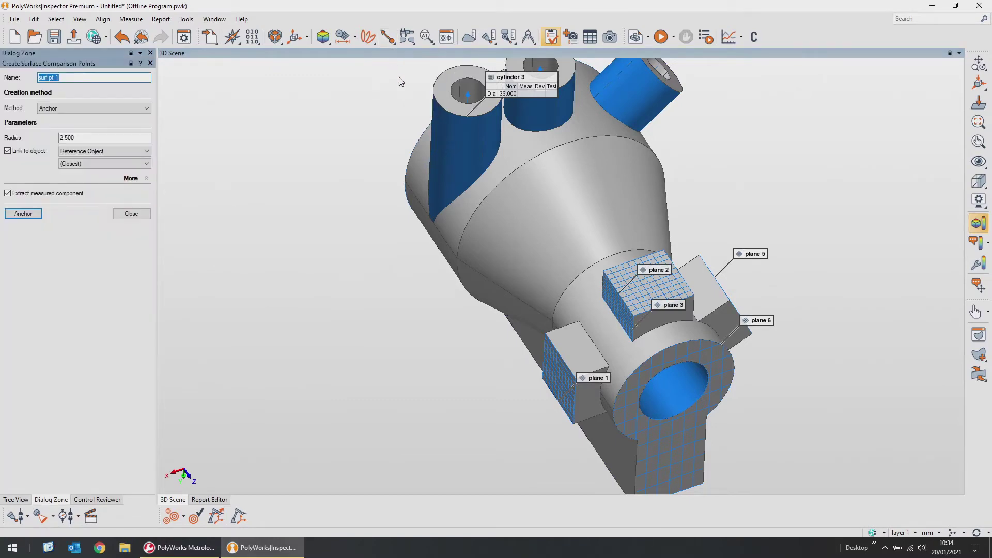
left_click_drag(589, 163, 639, 213)
left_click(178, 463)
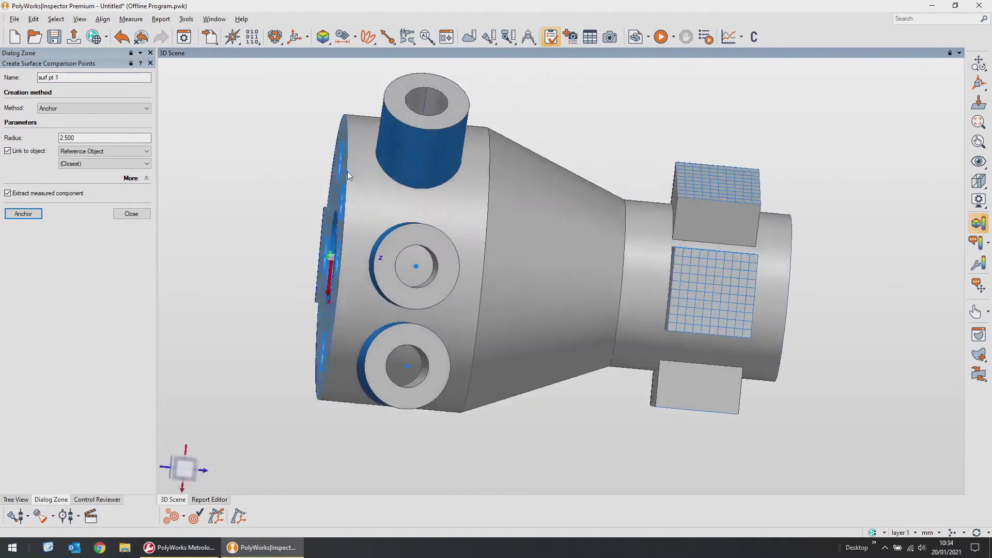
left_click(27, 216)
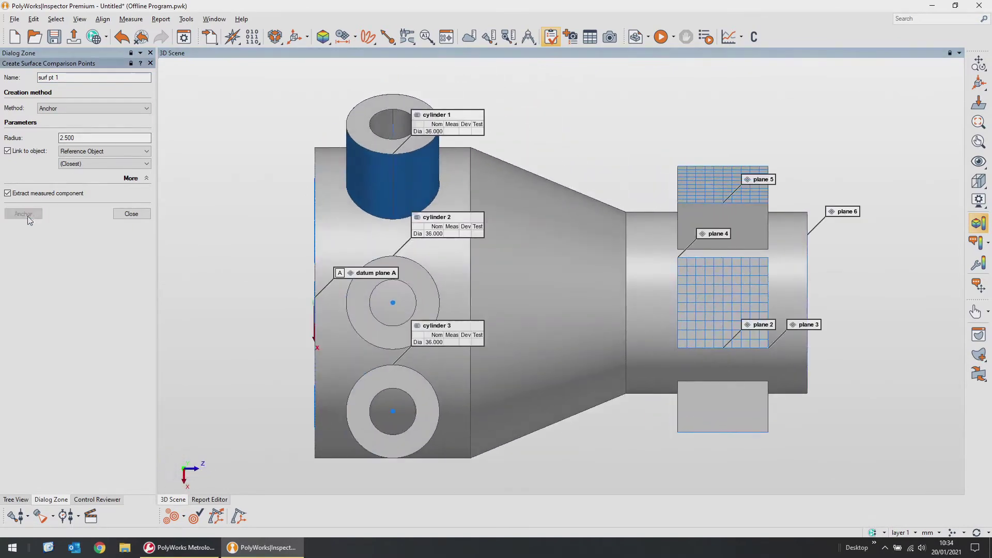
left_click(338, 209)
left_click(336, 305)
left_click(331, 417)
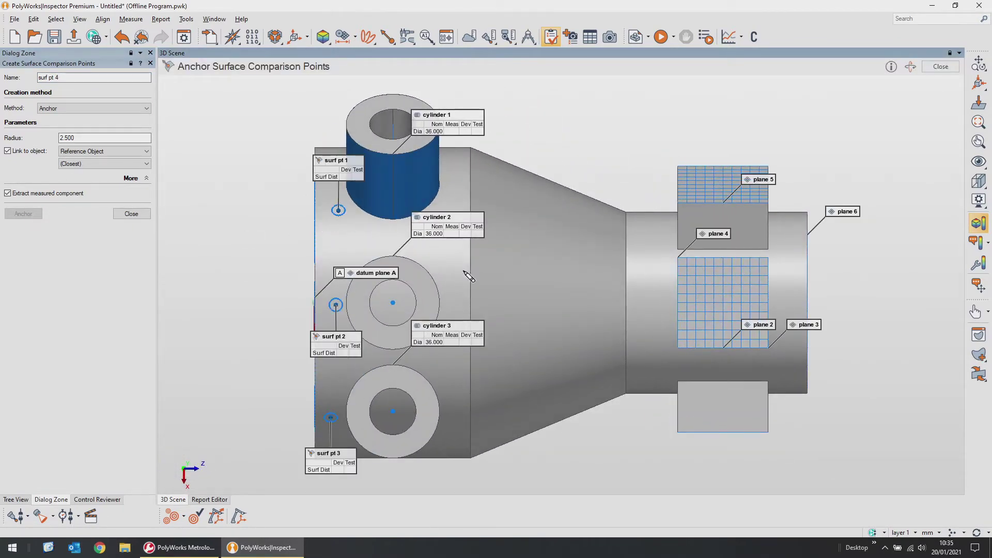
- Anchor three more surface comparison points on the large cylinder, between the bosses and the start of the cone
left_click(458, 216)
left_click(460, 312)
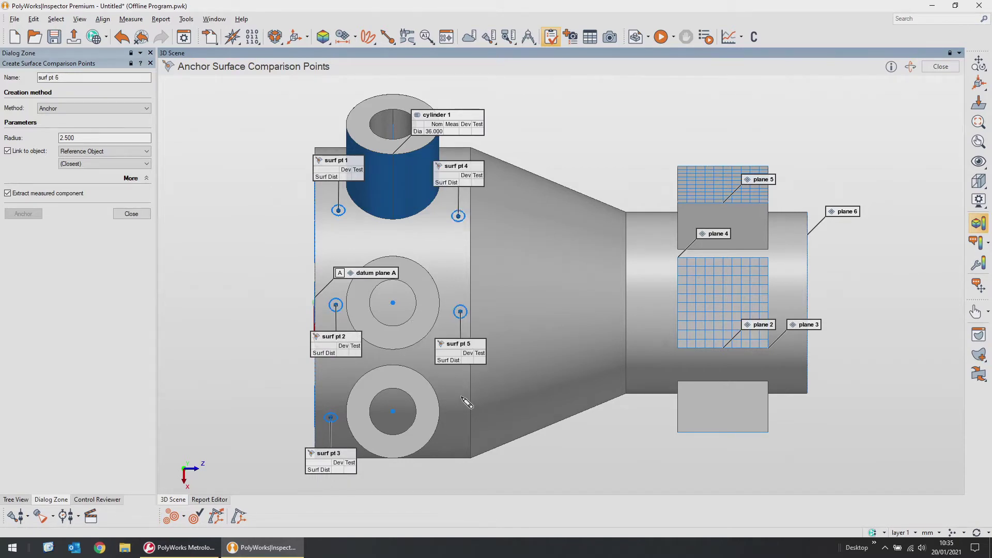
left_click(458, 418)
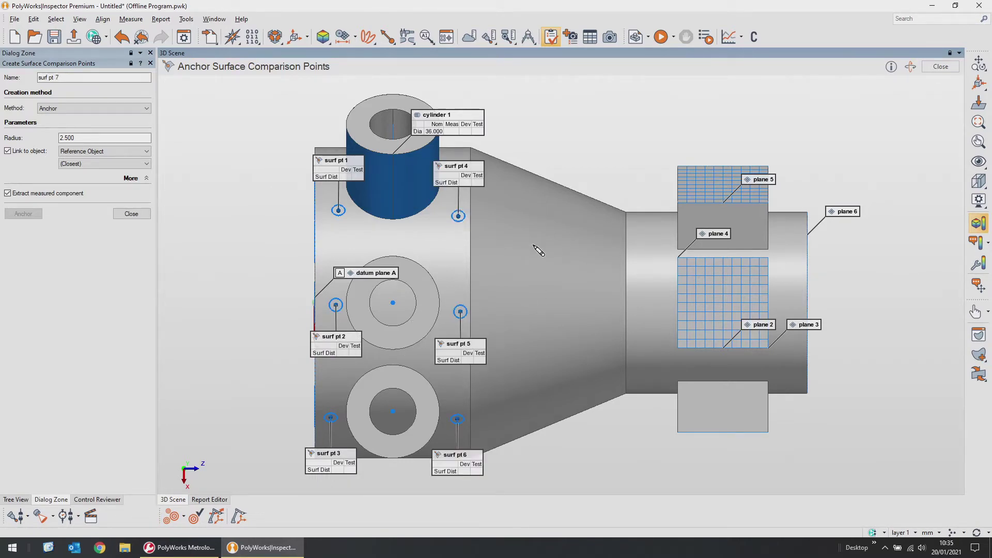
- Anchor two surface comparison points along the cone's upper row and three on the rear cylinder on either side of the blocks
left_click(513, 223)
left_click(579, 235)
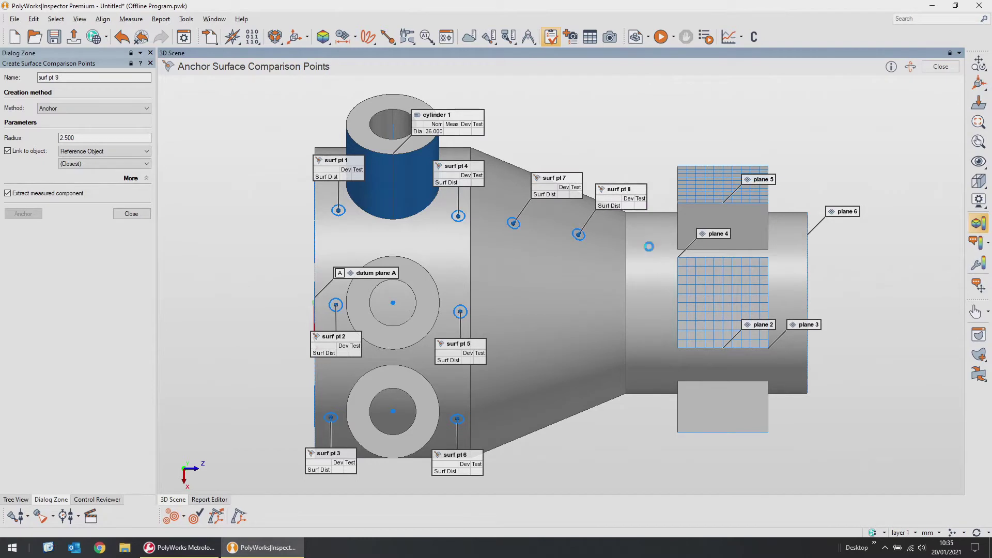
left_click(650, 246)
left_click(787, 248)
left_click(788, 301)
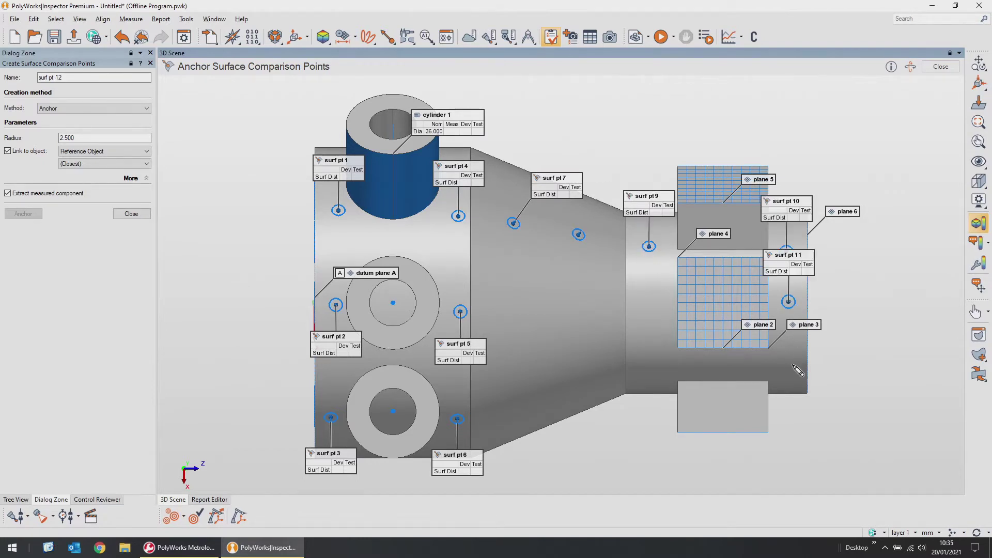
- Complete the middle and lower rows with four surface comparison points on the cone and three on the rear cylinder
left_click(652, 300)
left_click(576, 294)
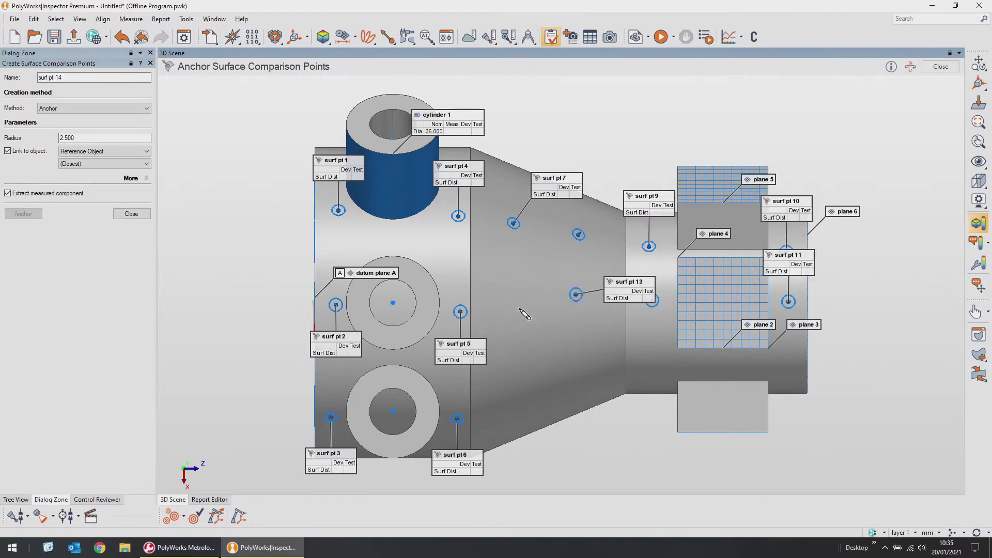
left_click(514, 309)
left_click(507, 405)
left_click(574, 386)
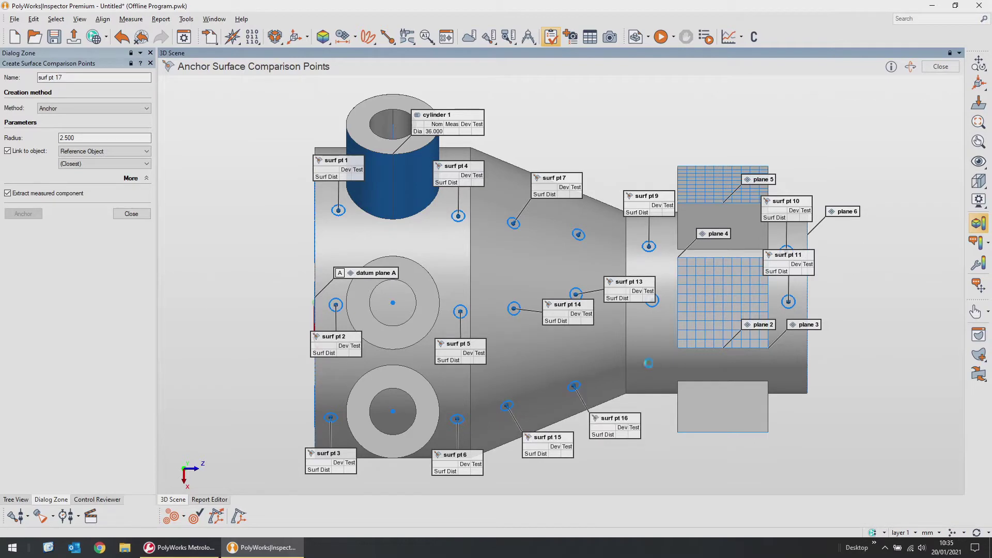
left_click(649, 363)
left_click(786, 363)
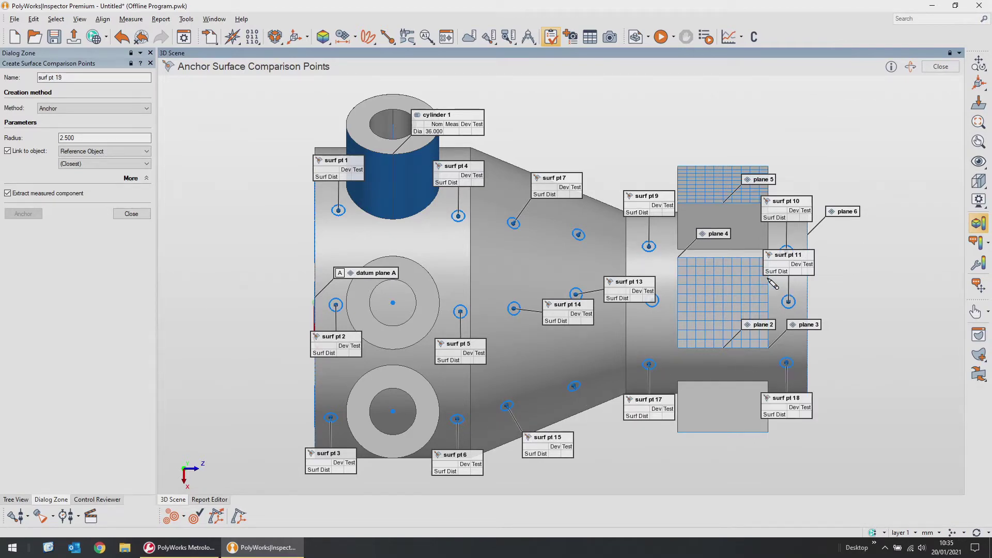
- Finish anchoring surface comparison points and close their creation tool
right_click(772, 283)
left_click_drag(773, 283, 722, 309)
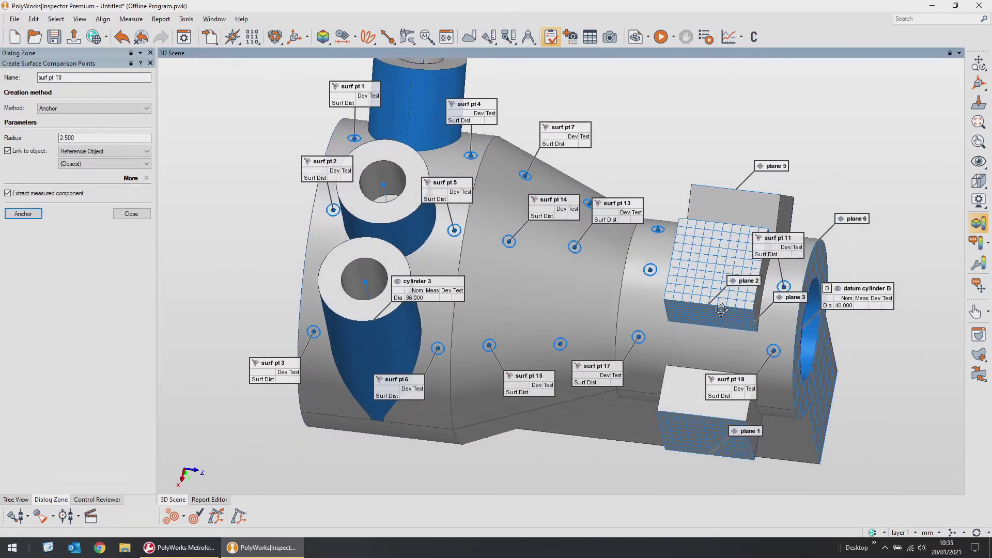
left_click(132, 214)
- Create a distance feature between circle 2 and circle 4 on the flange face, placing its dimension below the part
left_click_drag(404, 288, 558, 280)
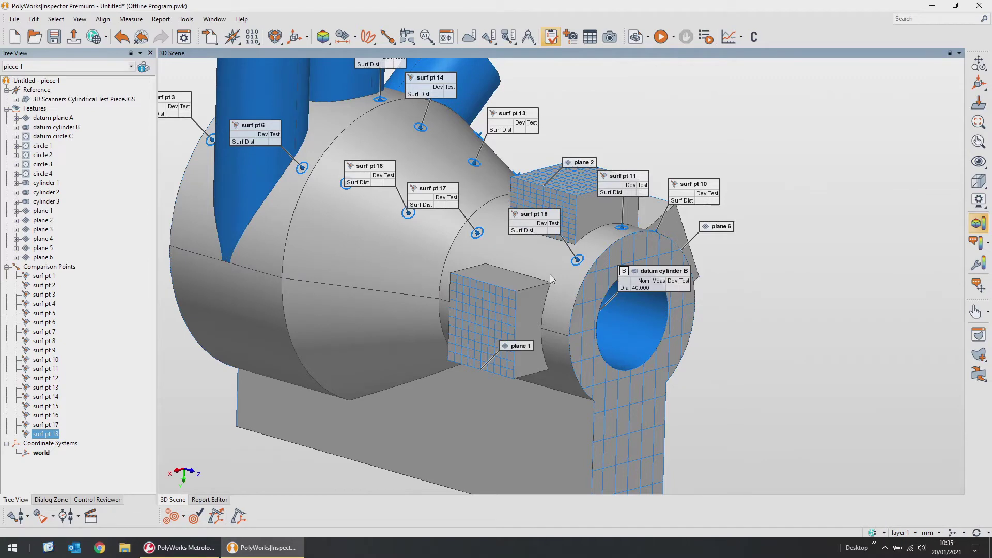
left_click_drag(550, 279, 567, 257)
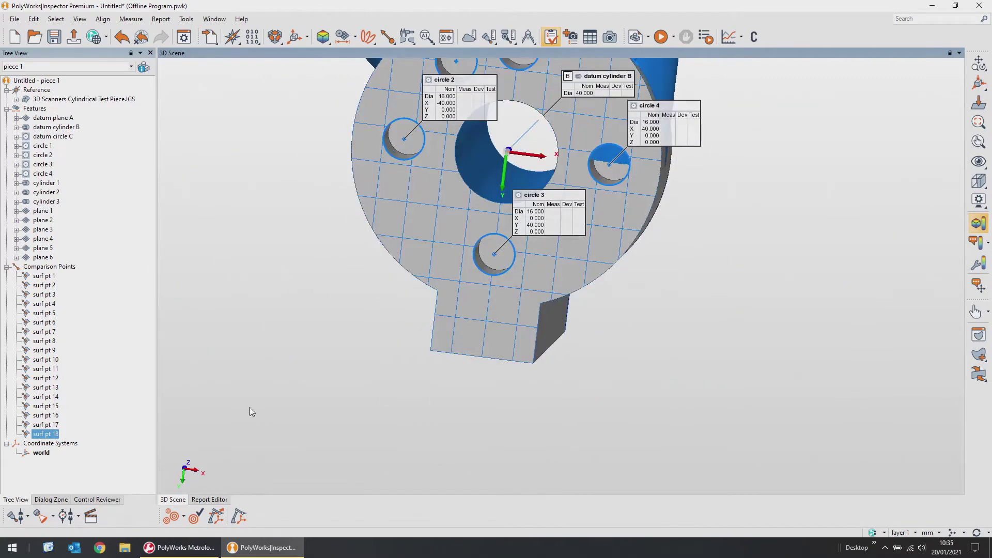
left_click(185, 464)
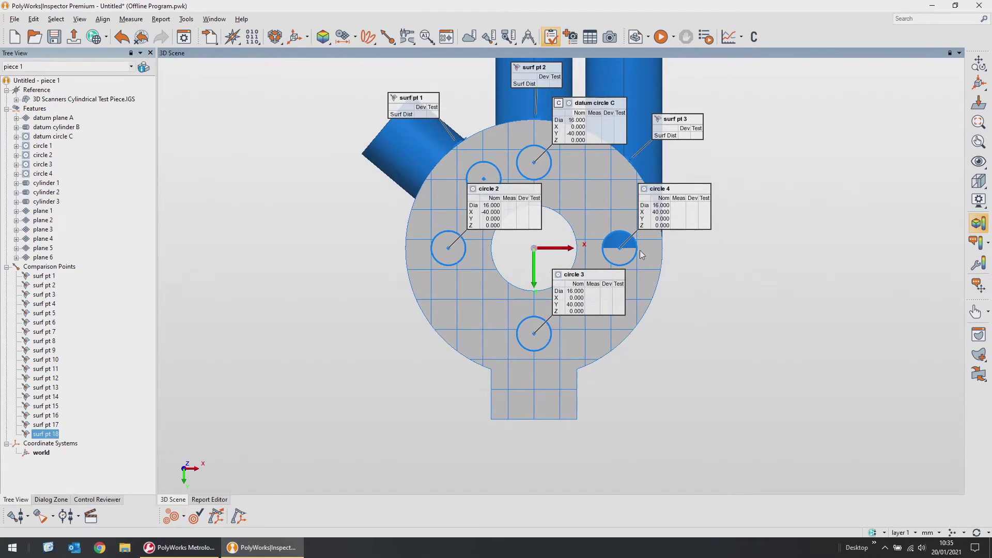
left_click(341, 38)
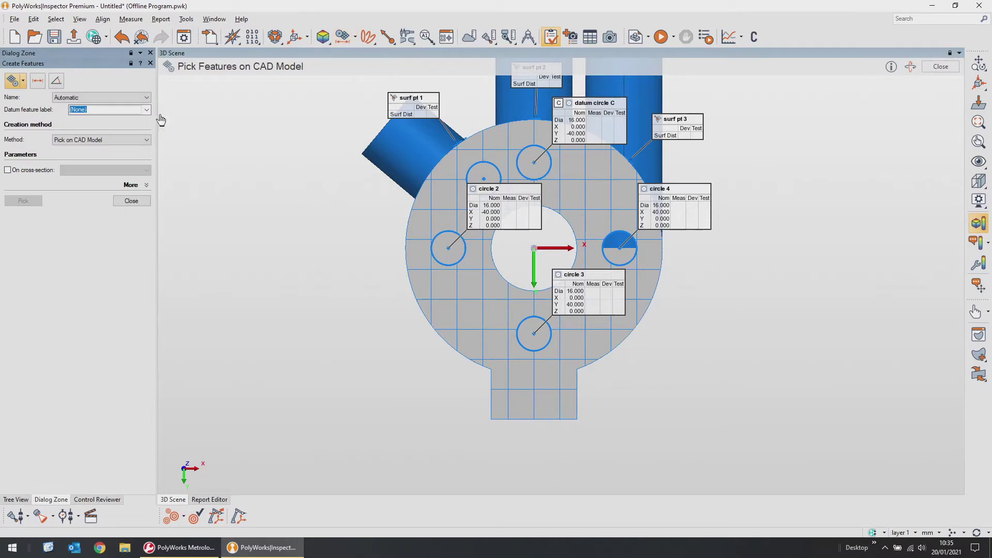
left_click(37, 81)
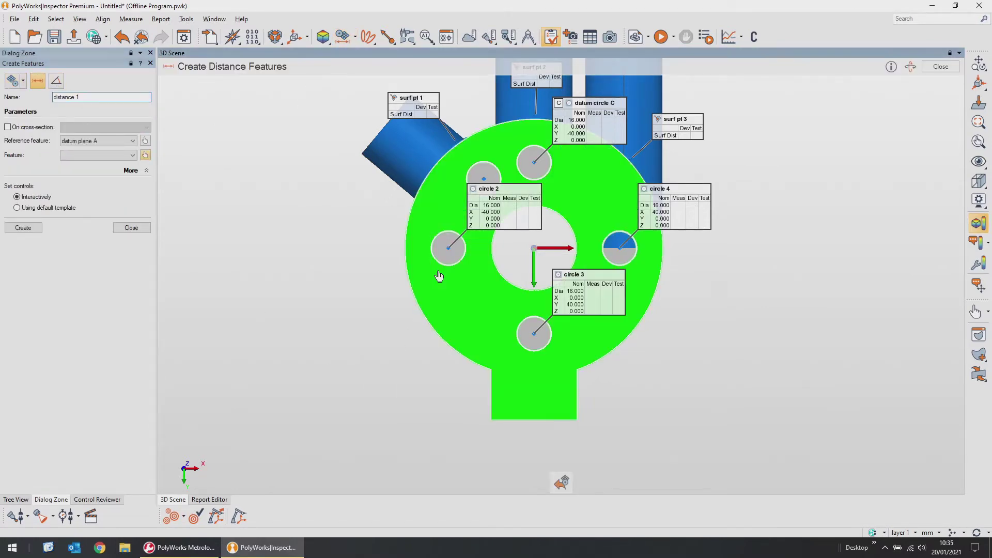
left_click(145, 141)
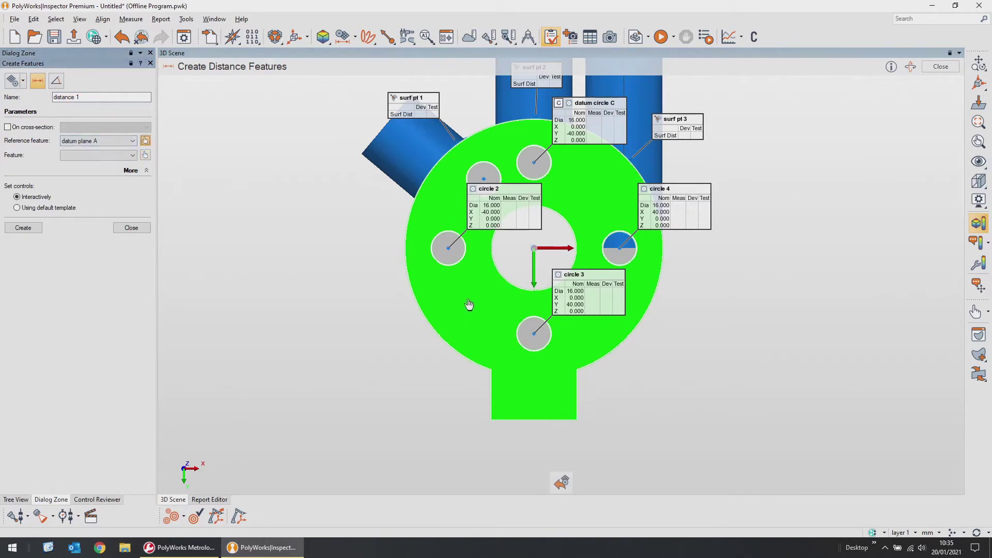
left_click(452, 268)
left_click(629, 267)
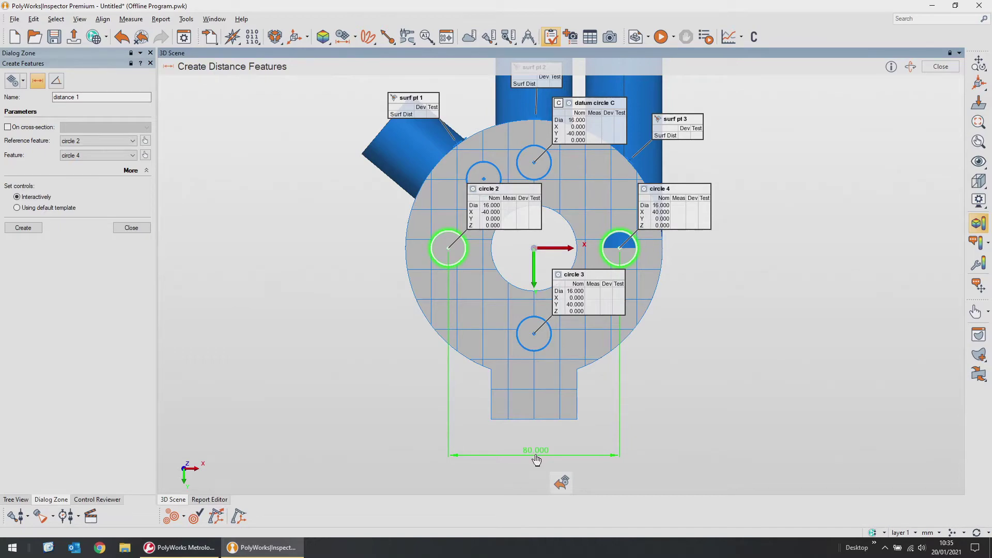
left_click(536, 459)
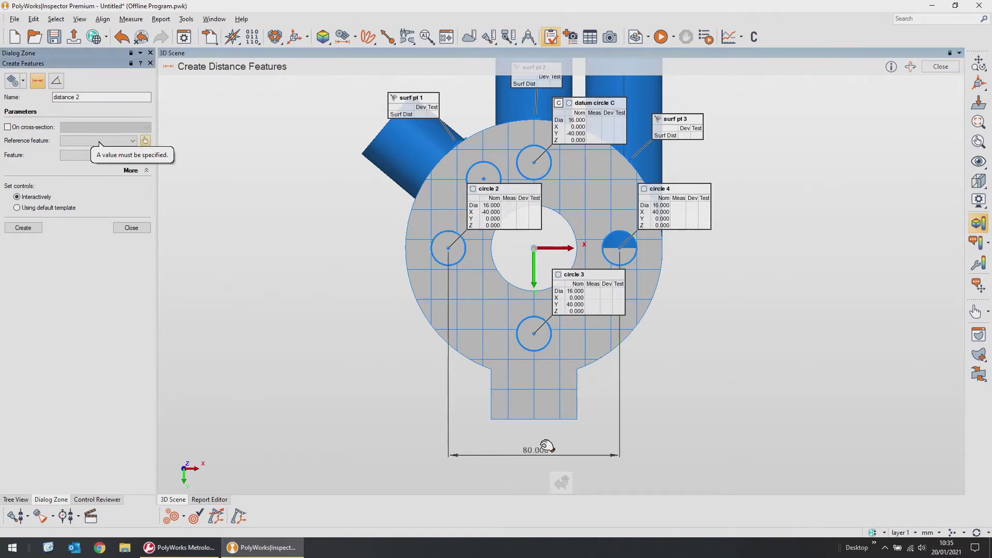
- Create a distance feature from datum plane A to plane 6, placing its dimension beneath the part's base
left_click(563, 388)
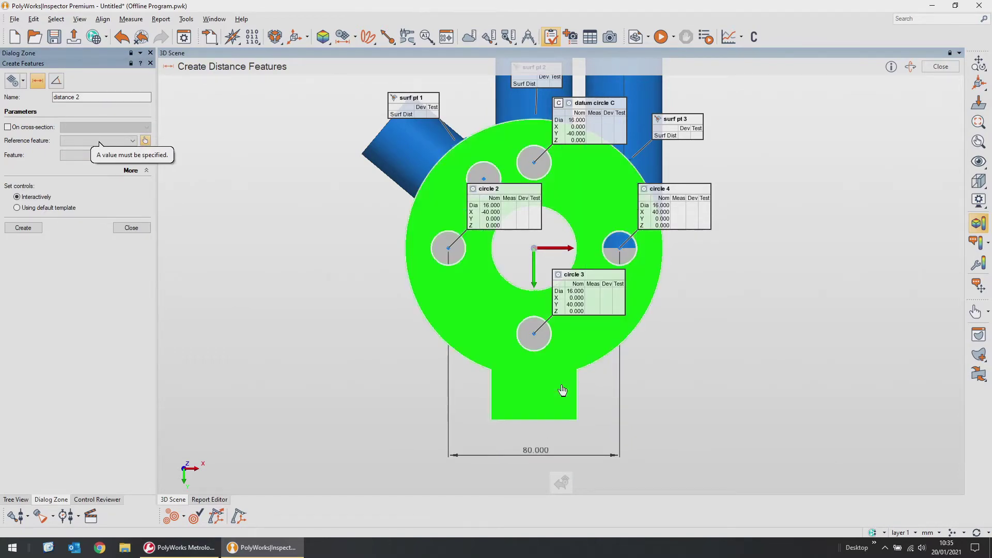
left_click_drag(558, 354, 384, 280)
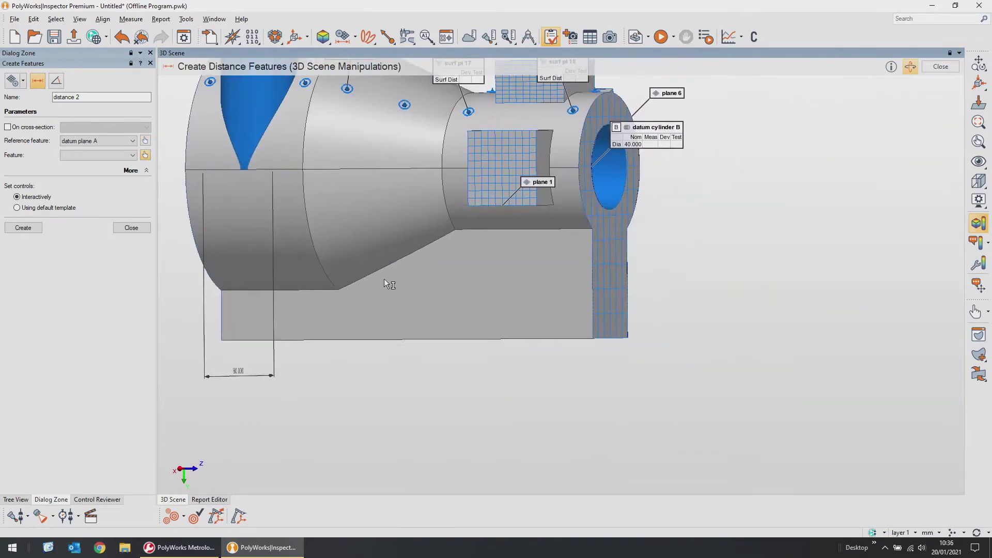
left_click(607, 306)
left_click_drag(532, 297, 575, 383)
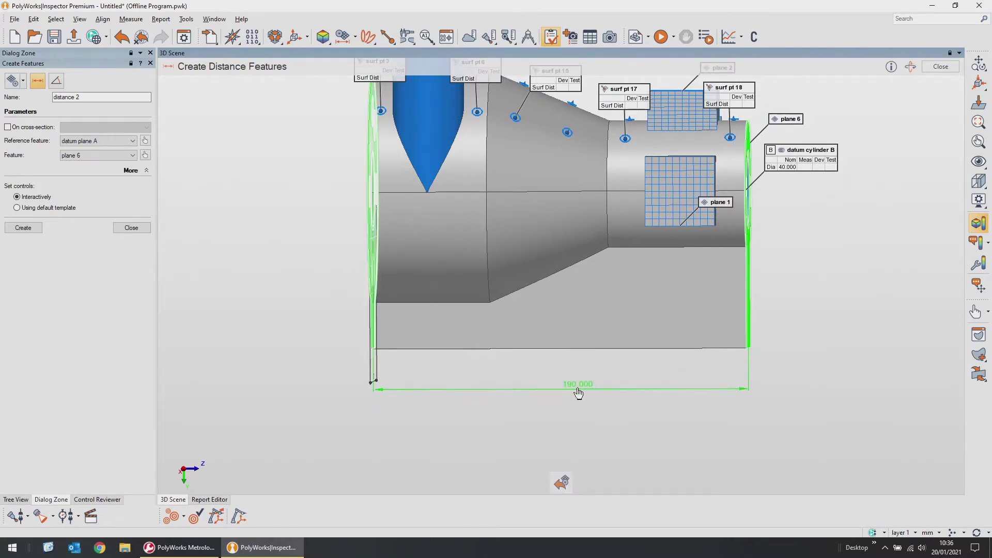
left_click(574, 392)
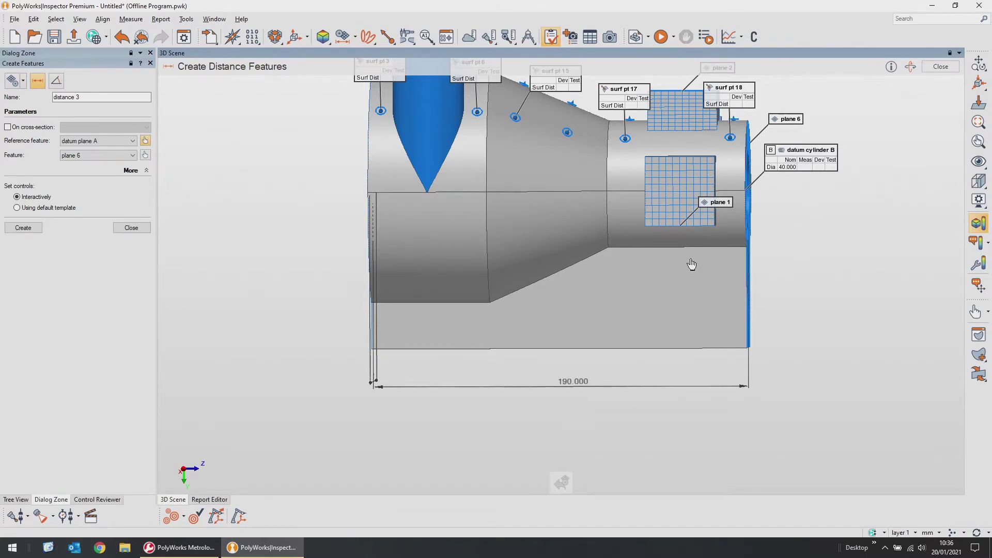
- Create an angle feature from plane 2 to plane 1, placing its dimension above and outside the part
middle_click_drag(680, 275, 625, 261)
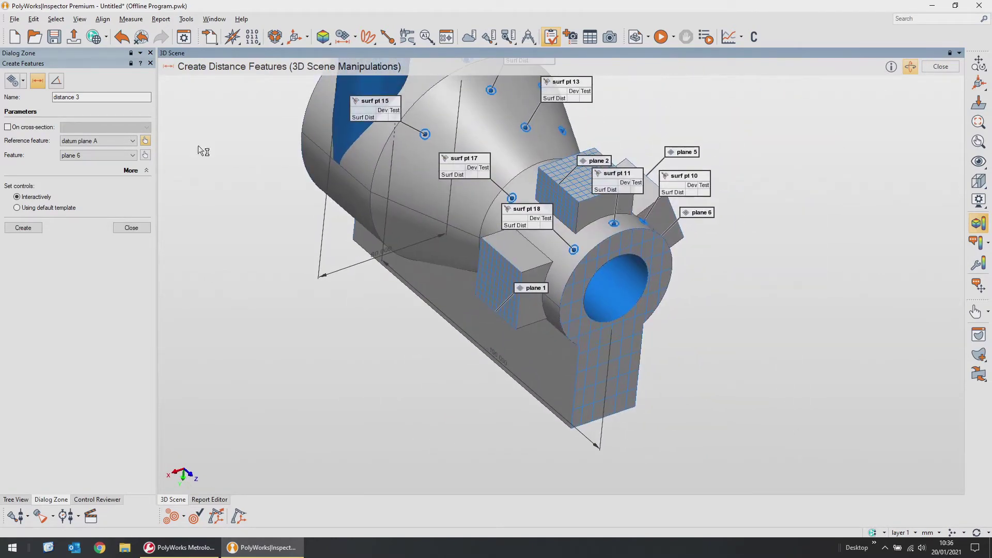
left_click(58, 81)
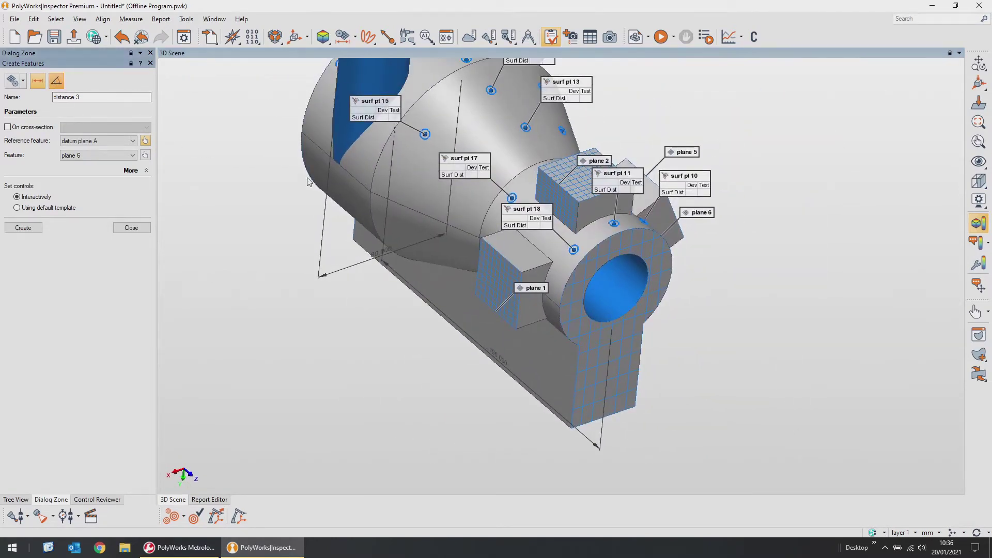
left_click(570, 195)
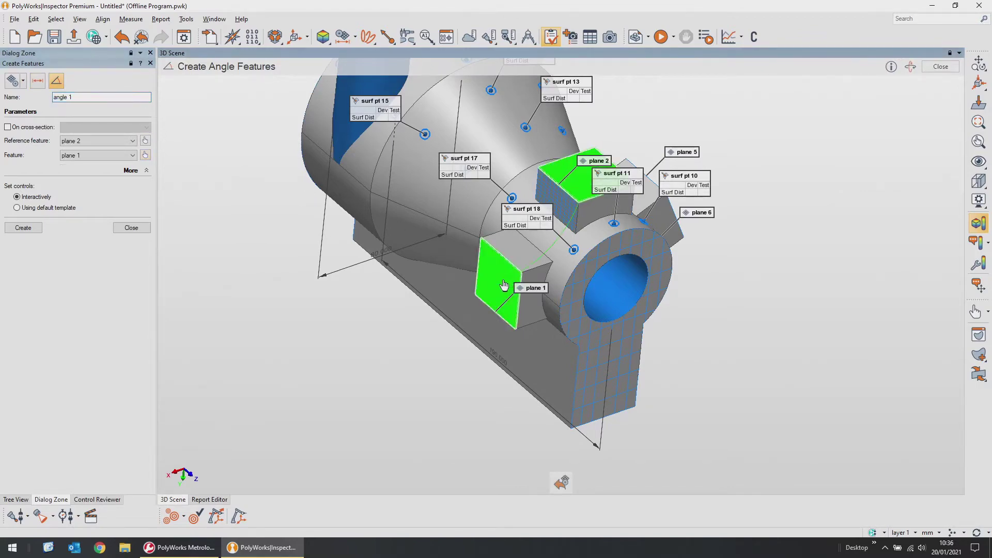
key("space")
mouse_move(536, 288)
left_mouse_down()
mouse_move(502, 260)
mouse_move(533, 278)
left_mouse_up()
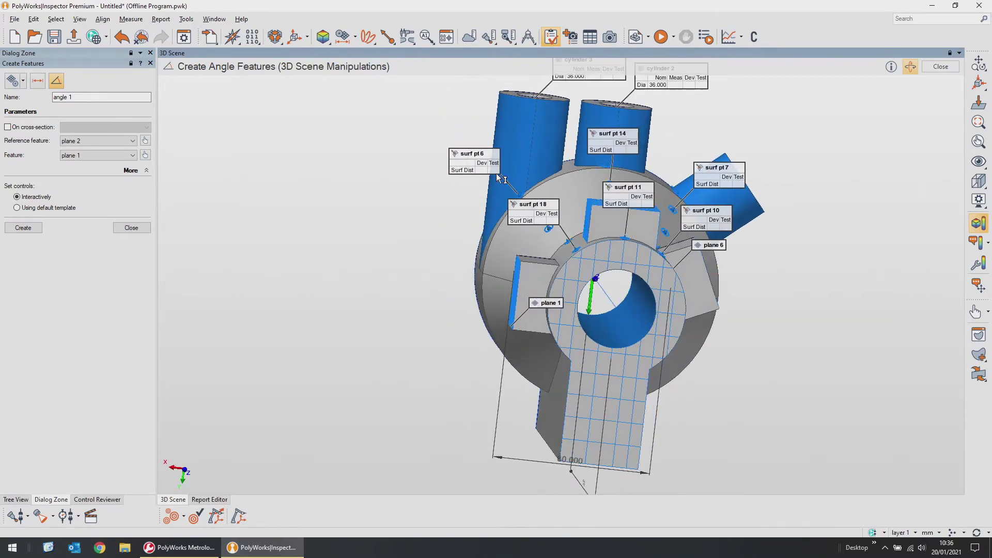
key("space")
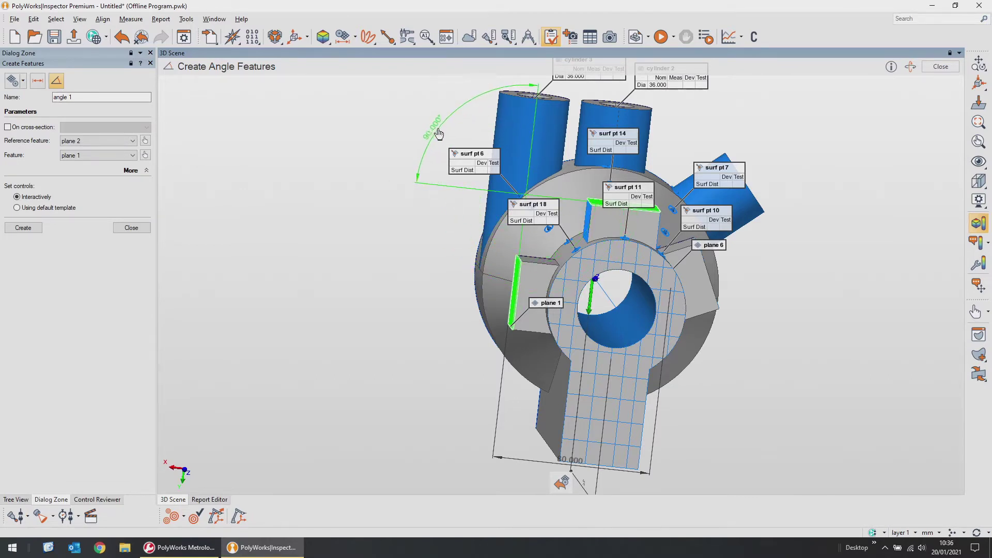
left_click(455, 118)
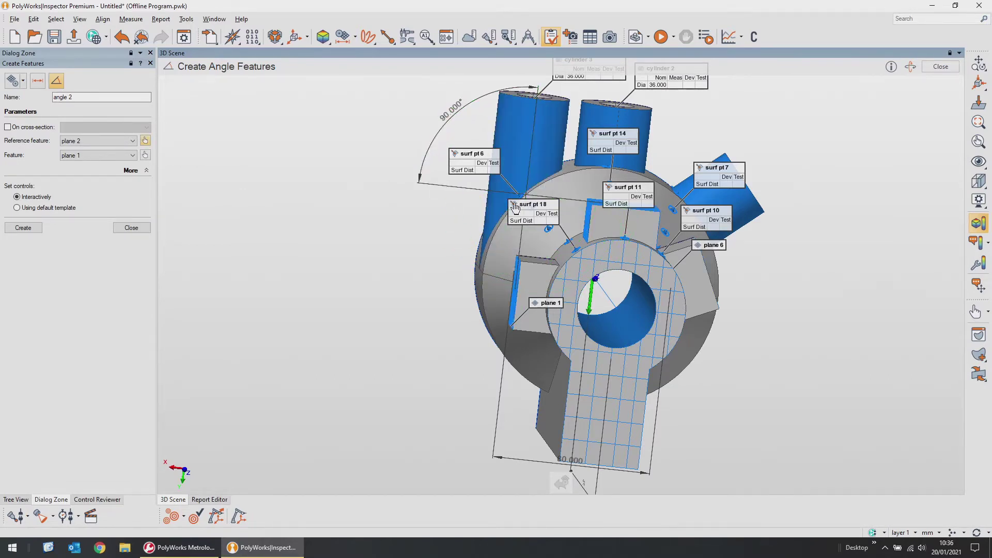
- Create a second angle feature from plane 2 to plane 5, placing its dimension beyond the angled block
left_click_drag(455, 119, 667, 199)
left_click(671, 201)
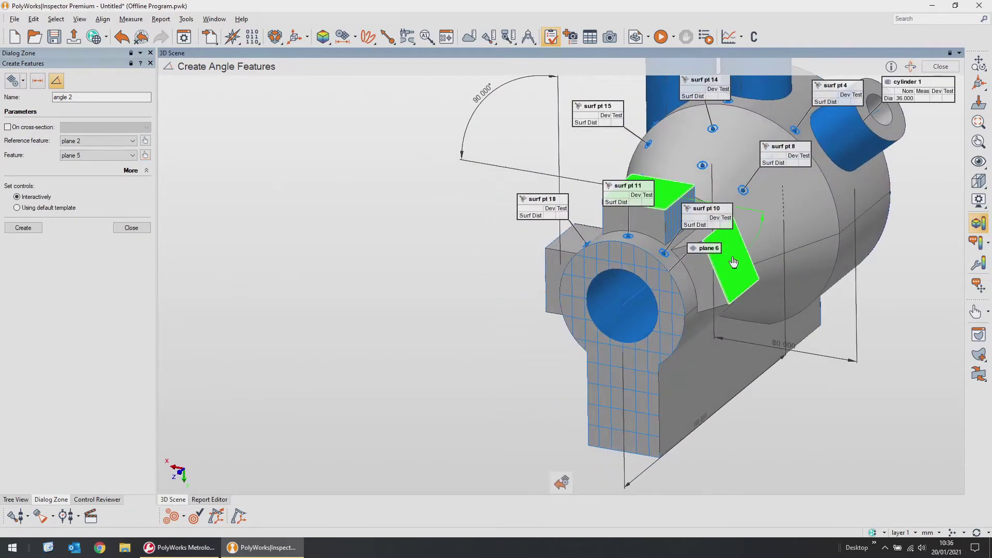
key("space")
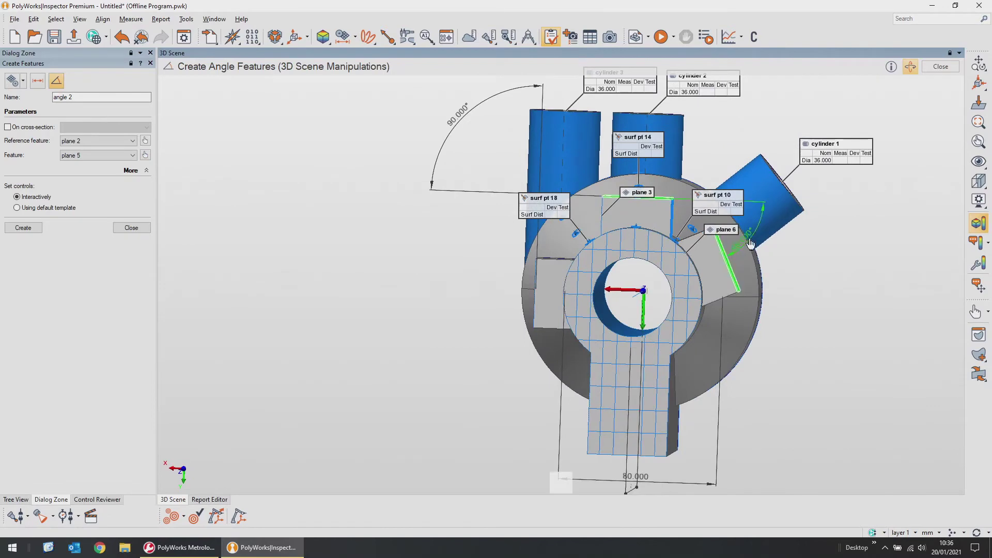
key("space")
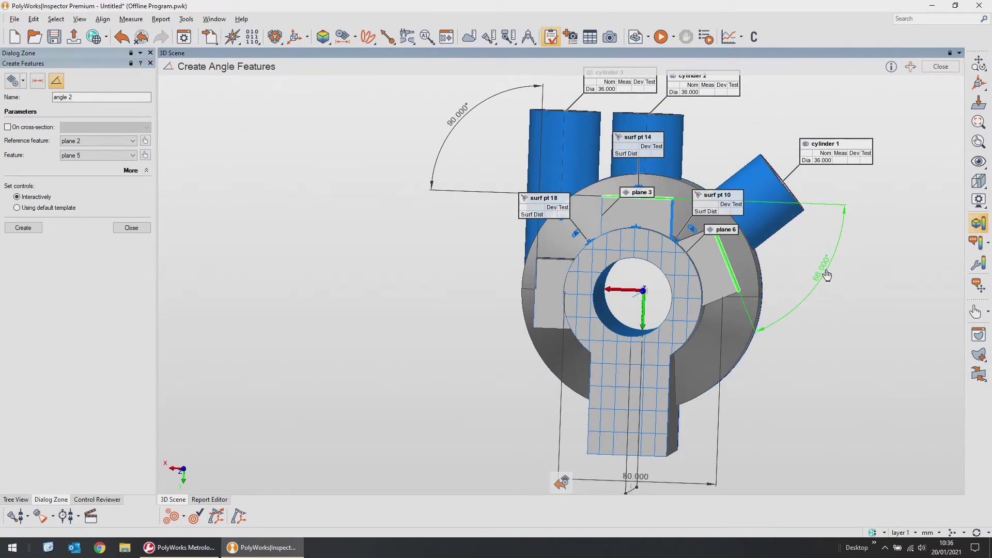
left_click(826, 275)
- Create a distance feature between planes 3 and 4 across the block, place its dimension above the part and finish feature creation
middle_click_drag(399, 318, 427, 342)
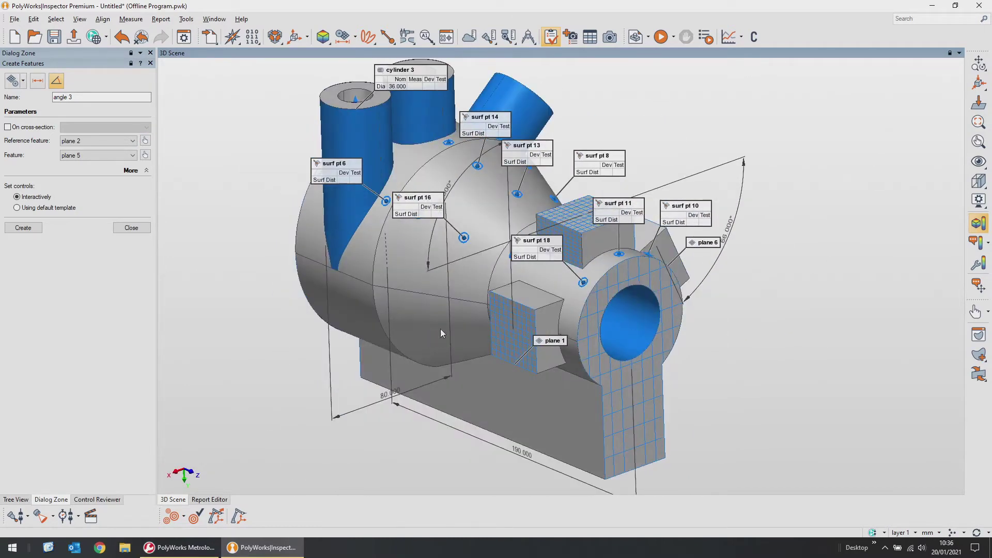
left_click(38, 80)
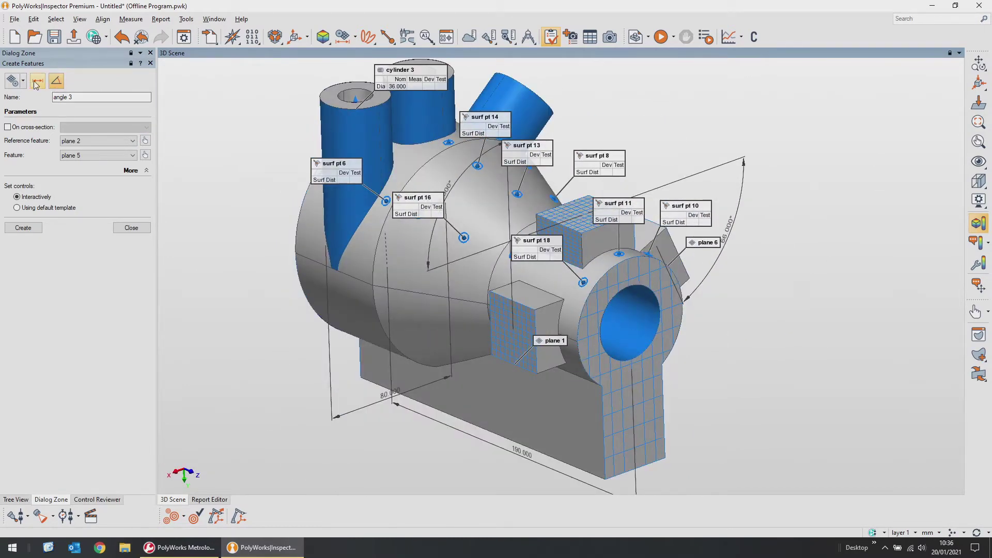
left_click(572, 250)
right_click_drag(572, 250, 635, 204)
left_click(645, 213)
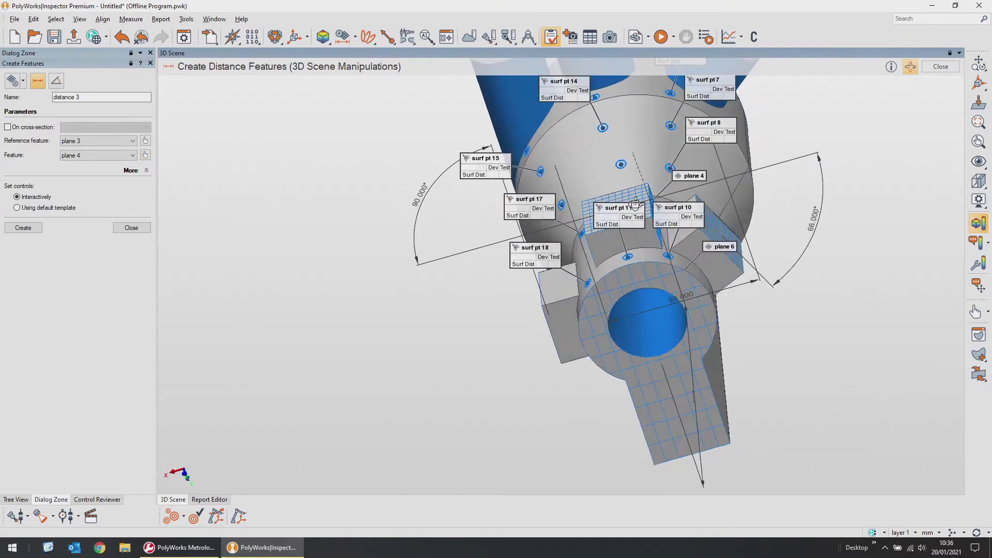
mouse_move(632, 244)
right_mouse_down()
mouse_move(628, 226)
mouse_move(626, 242)
mouse_move(636, 228)
right_mouse_up()
right_click_drag(637, 186, 639, 181)
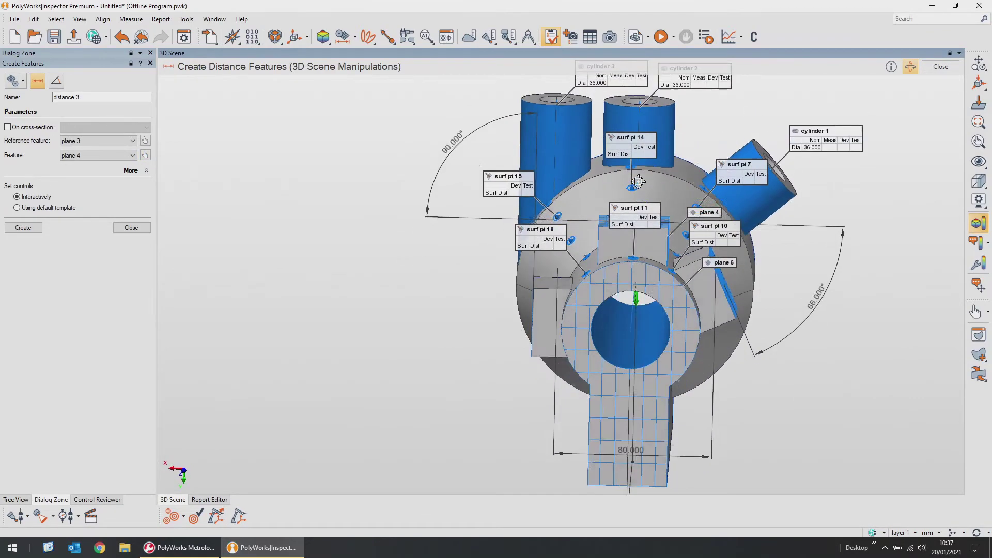
left_click(184, 468)
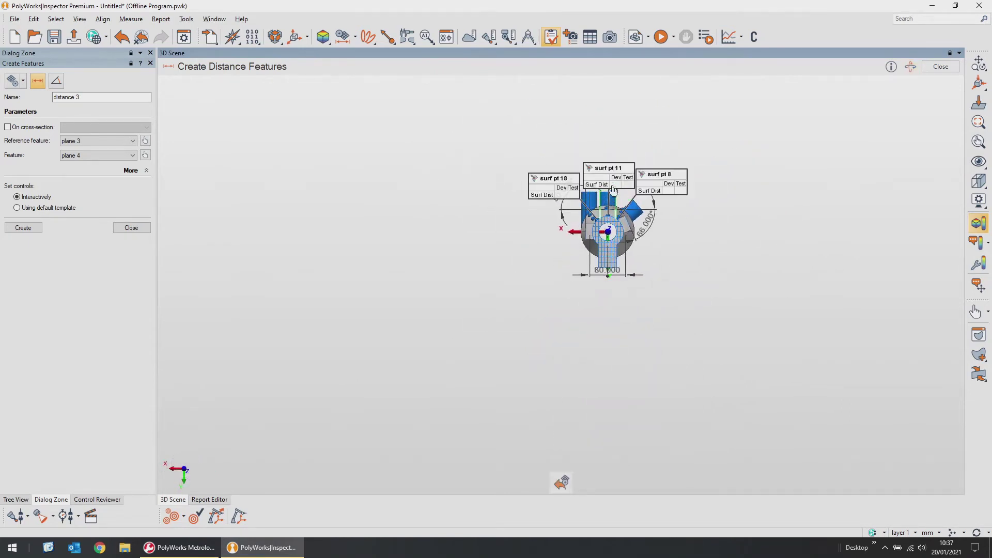
scroll(609, 187, "up", 5)
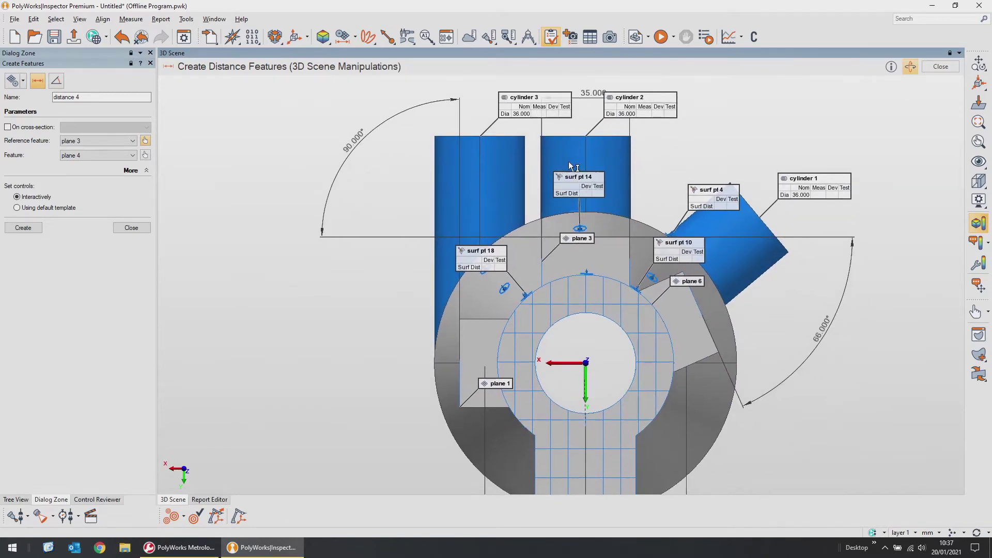
left_click_drag(599, 202, 541, 209)
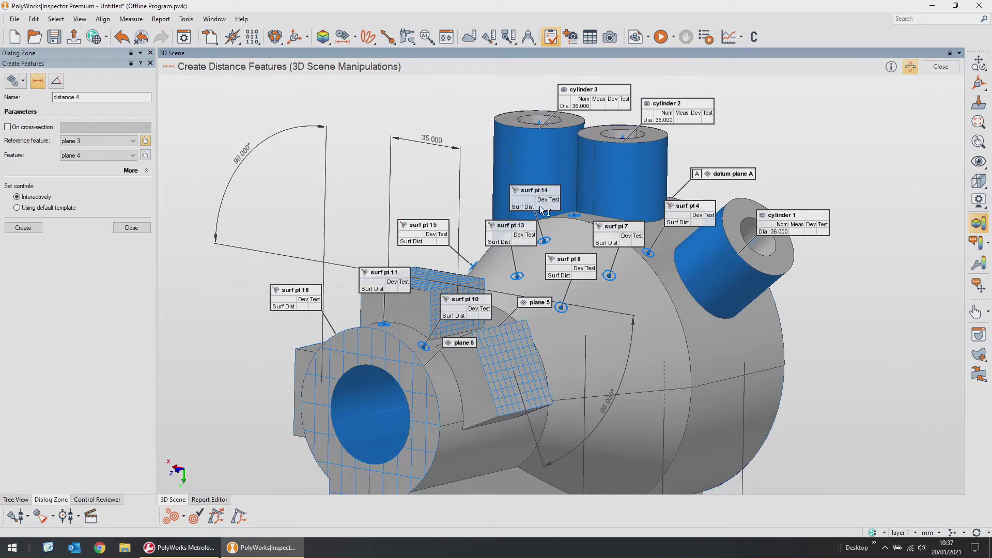
left_click(148, 227)
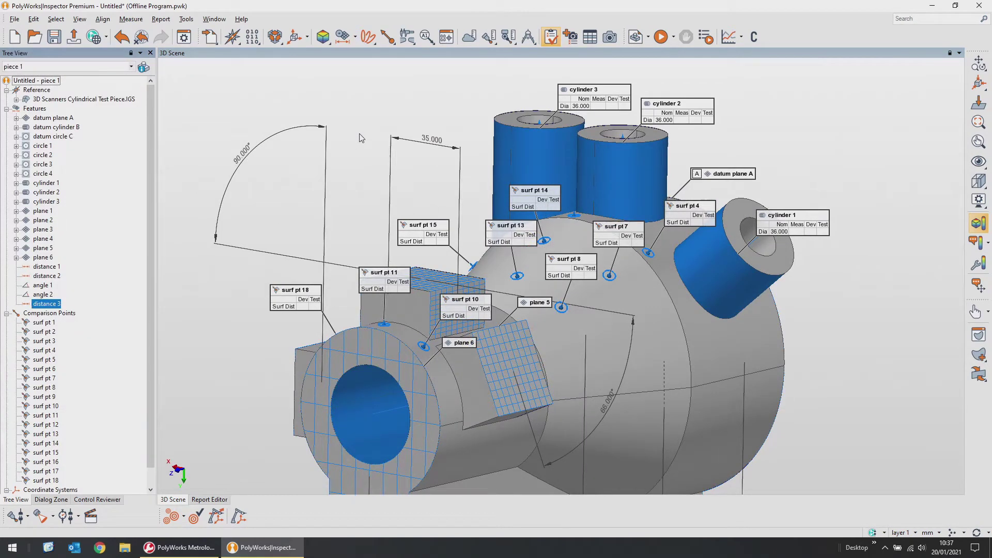
- Create a standard straight-axis caliper using the Anchor method with two endpoints, running from the upper block's front end face to its rear end face
left_click(407, 36)
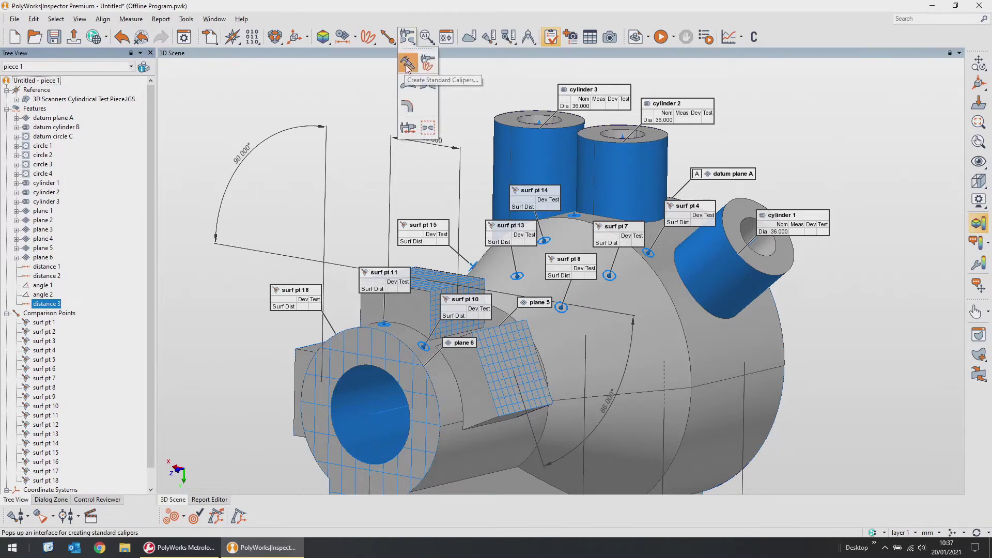
left_click(406, 63)
scroll(434, 309, "up", 3)
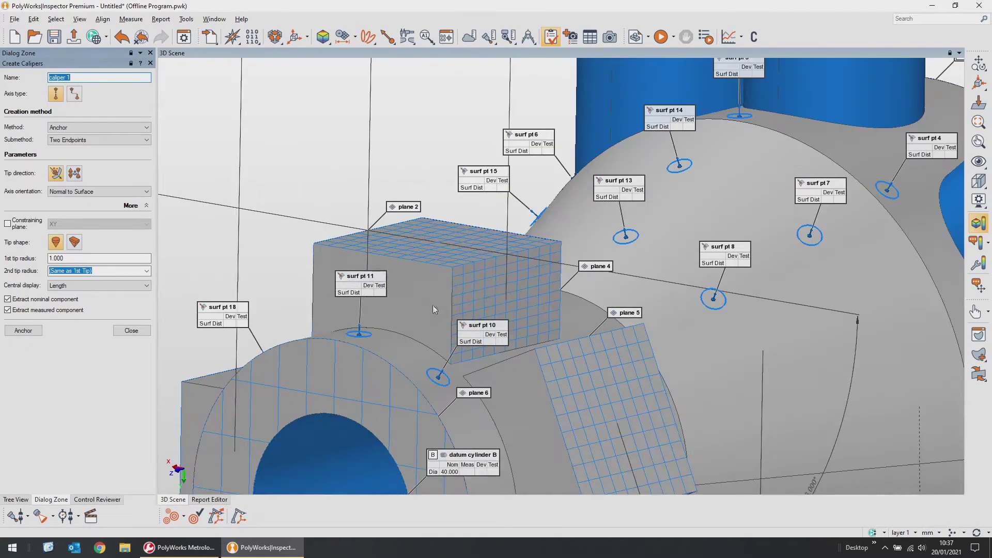
left_click_drag(296, 281, 376, 394)
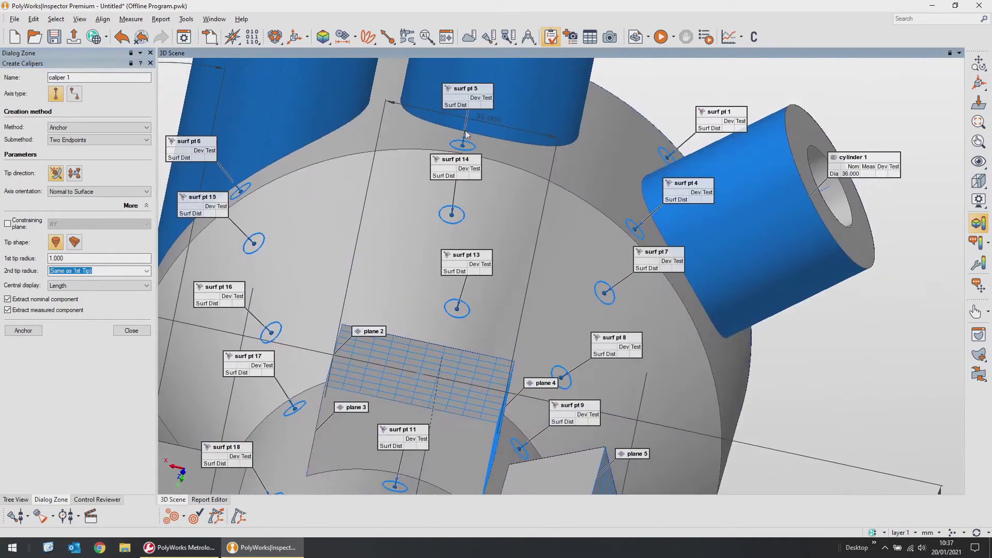
middle_click_drag(463, 318, 486, 250)
left_click_drag(486, 403, 457, 328)
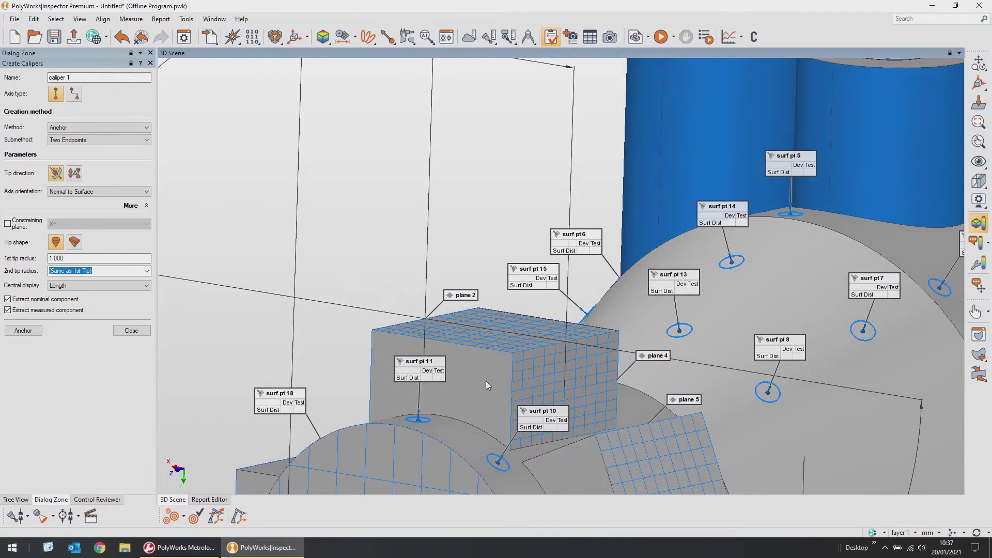
left_click_drag(547, 371, 436, 399)
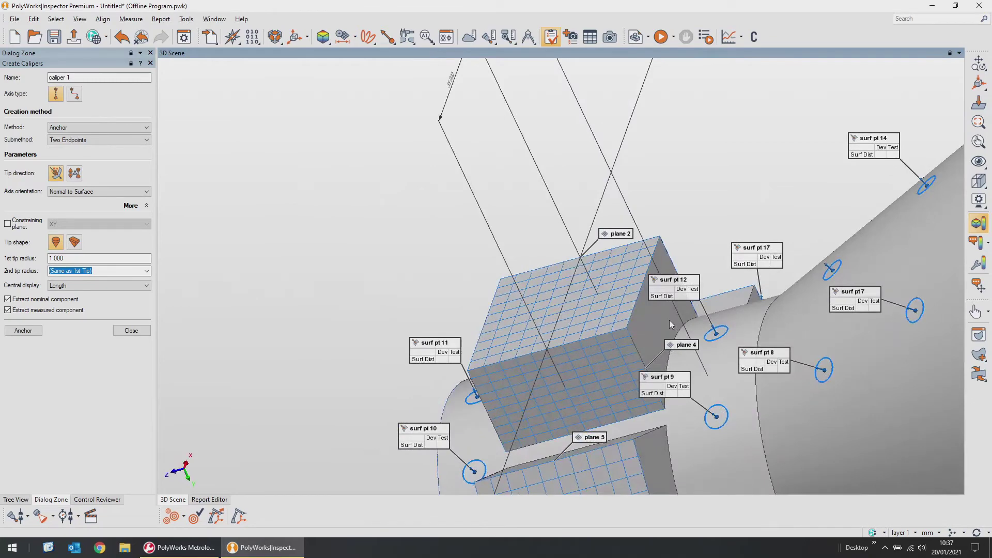
left_click_drag(526, 382, 562, 375)
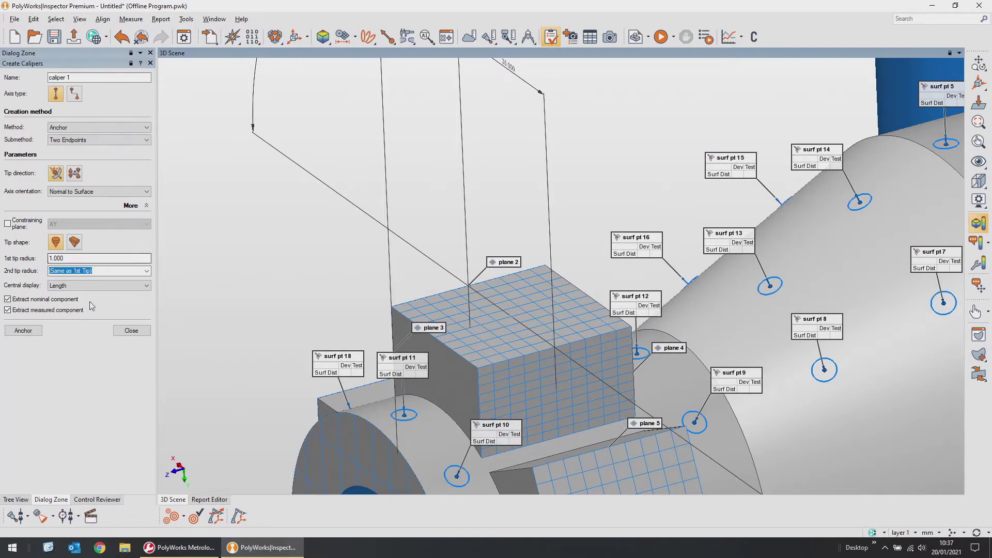
left_click(23, 331)
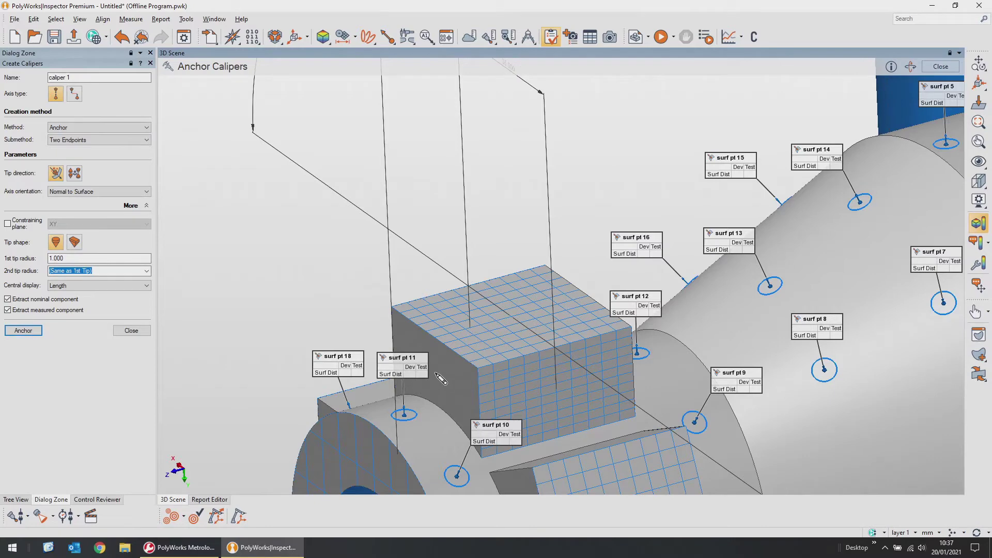
left_click_drag(440, 379, 676, 315)
left_click(676, 314)
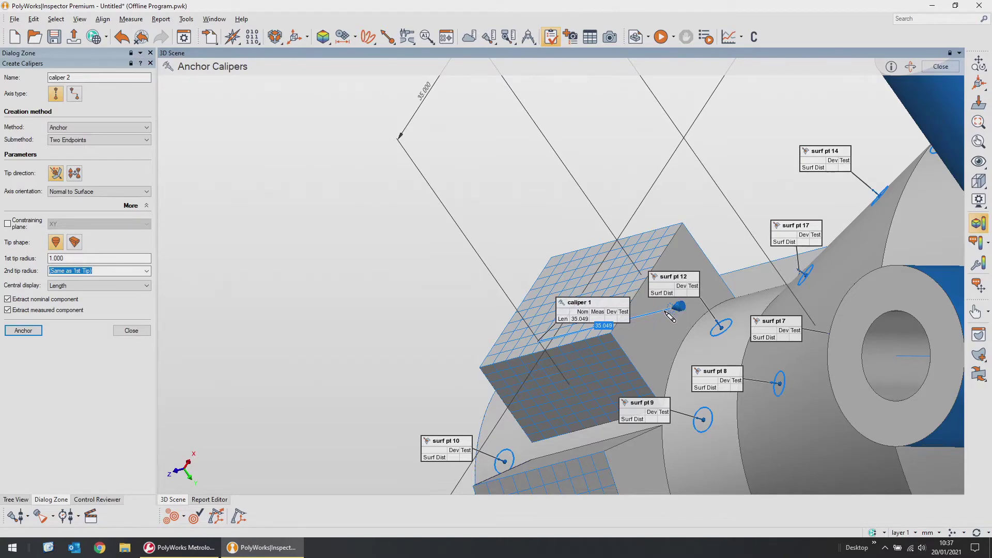
- Anchor a second straight caliper between the upper block's front and rear end faces, beside the first one on the plane 3 side
left_click_drag(662, 345, 729, 329)
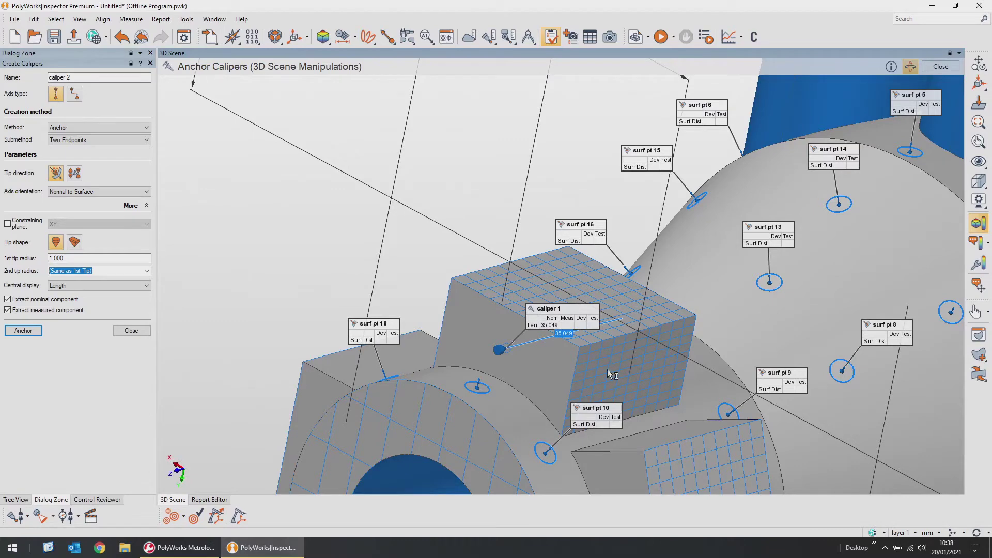
left_click_drag(599, 377, 452, 279)
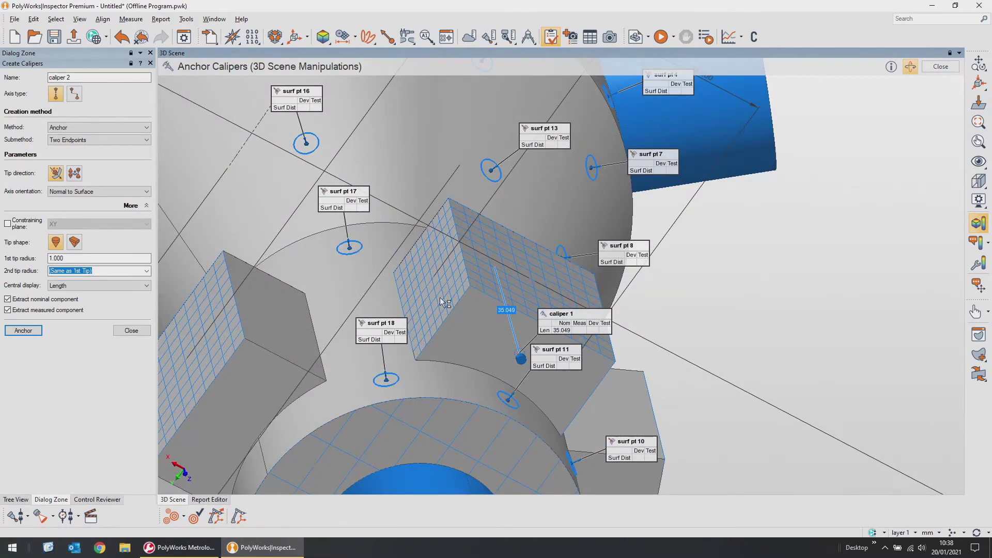
left_click_drag(499, 328, 594, 180)
left_click(601, 162)
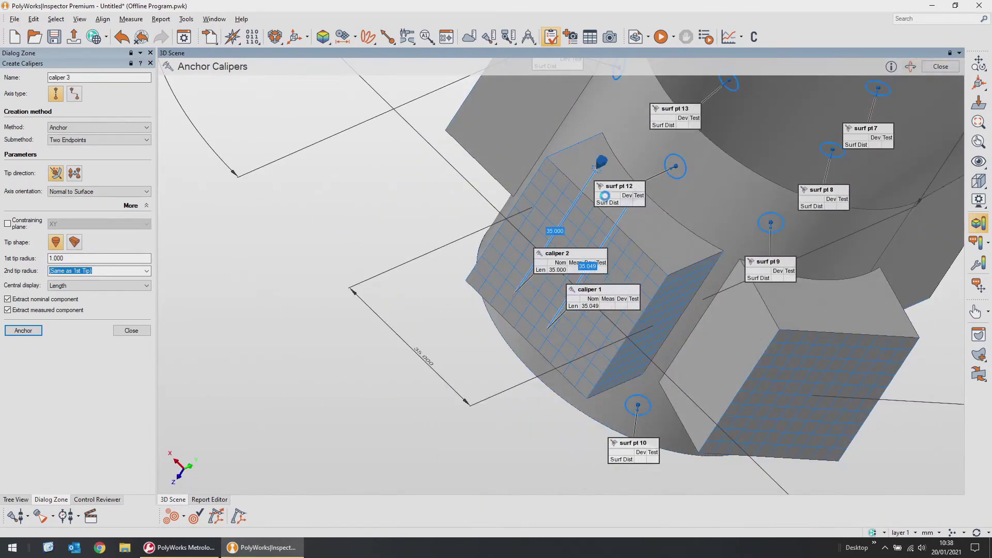
- Anchor a third straight caliper between the upper block's end faces on the plane 4 side and finish the straight calipers
left_click_drag(669, 244, 593, 401)
left_click(579, 383)
left_click_drag(565, 353, 565, 331)
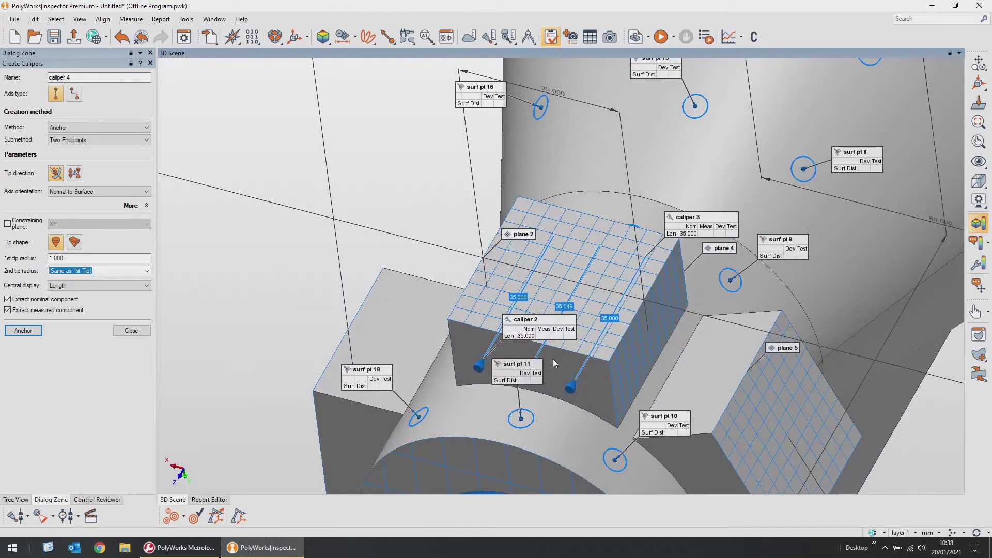
left_click(149, 332)
- Create a stepped-axis caliper with the Anchor method, from the upper block's top face to the top of the adjacent side block
left_click_drag(393, 320, 651, 317)
left_click(405, 37)
left_click(407, 61)
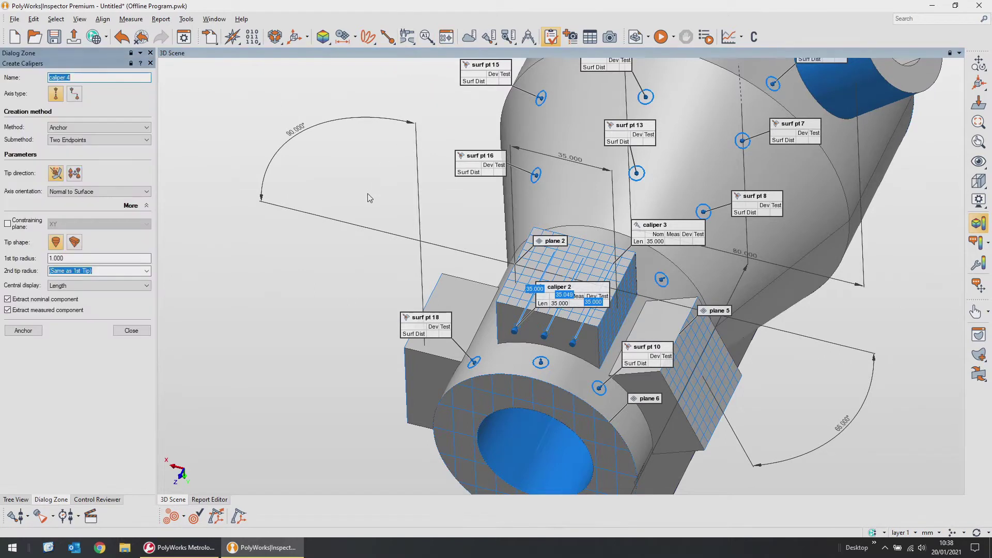
left_click(75, 93)
left_click(24, 331)
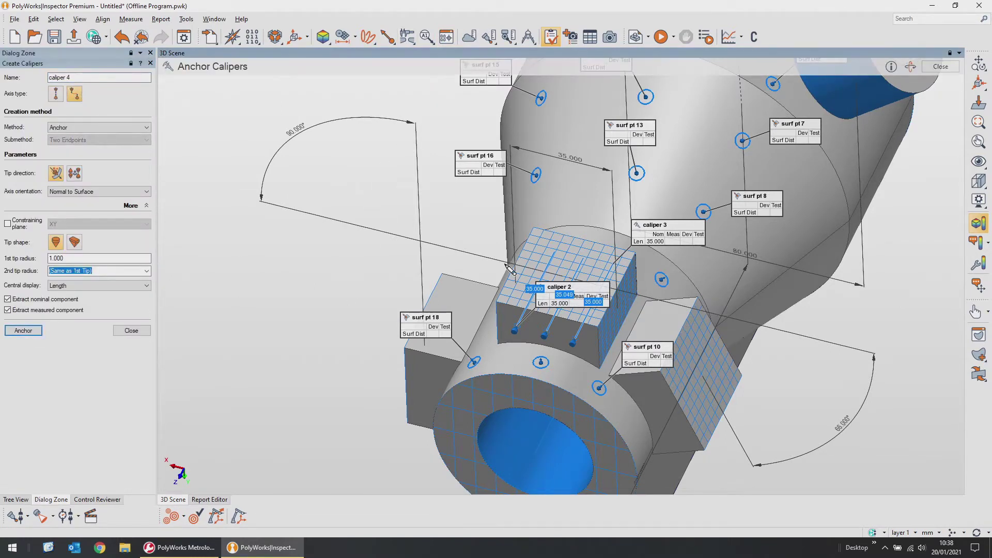
left_click(453, 308)
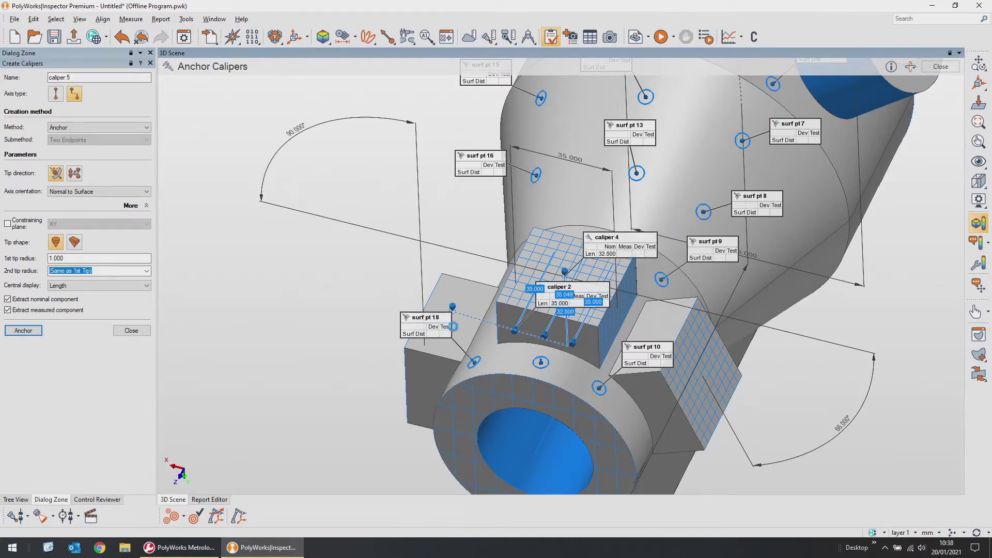
- Anchor another stepped-axis caliper from the upper block's top face to the round surface in front of it, and finish caliper creation
left_click(565, 275)
left_click(543, 362)
left_click_drag(545, 363, 583, 328)
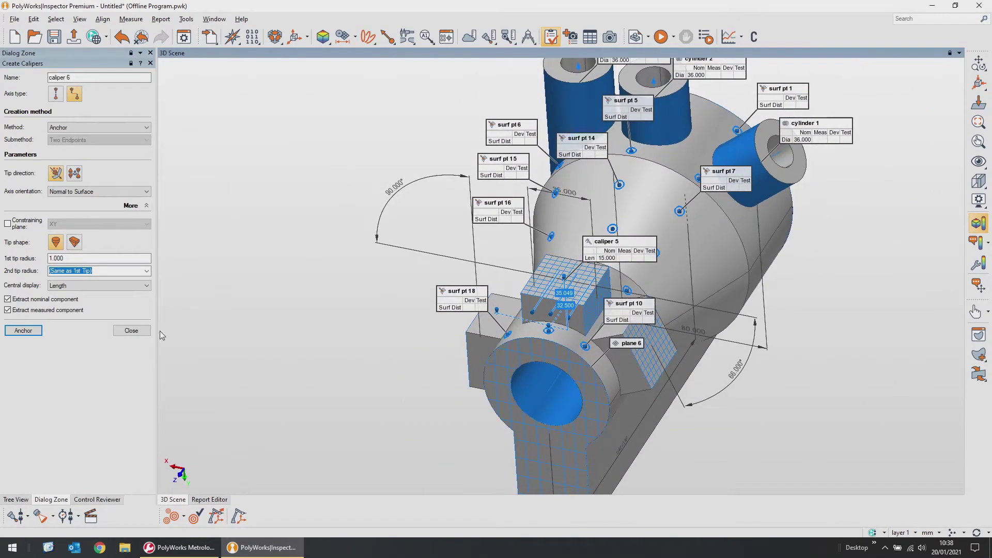
left_click(131, 331)
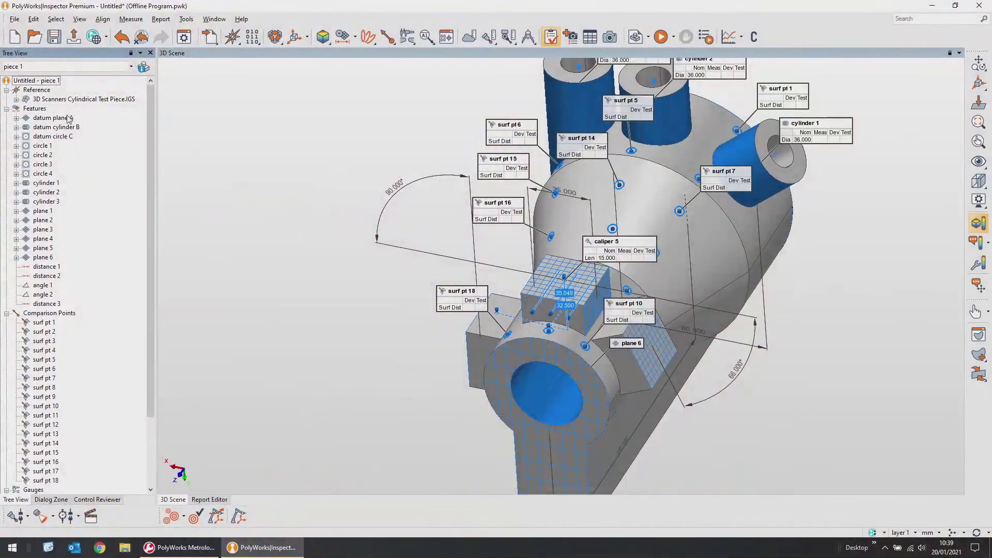
- Open the properties of datum plane A and set its measurement method to Probe
right_click(67, 119)
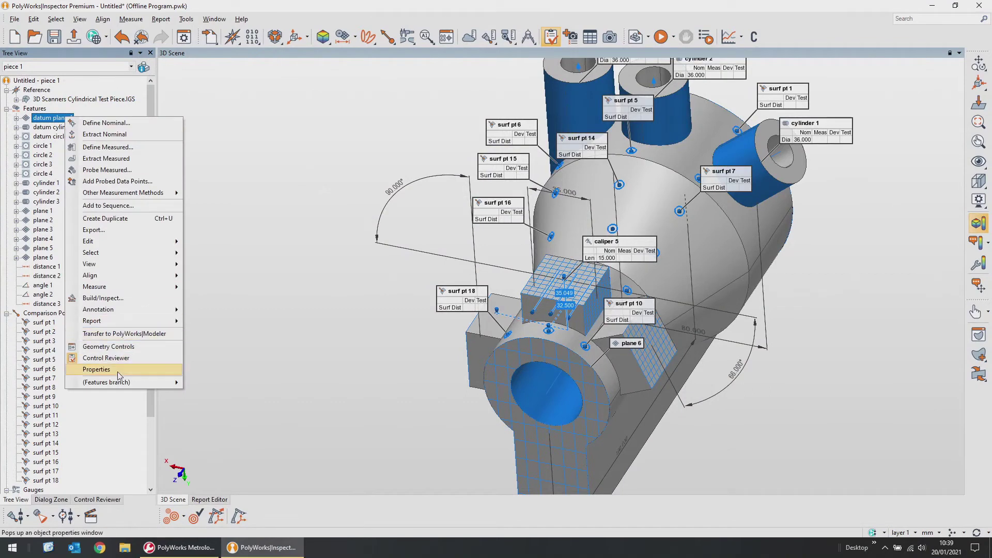
key("Escape")
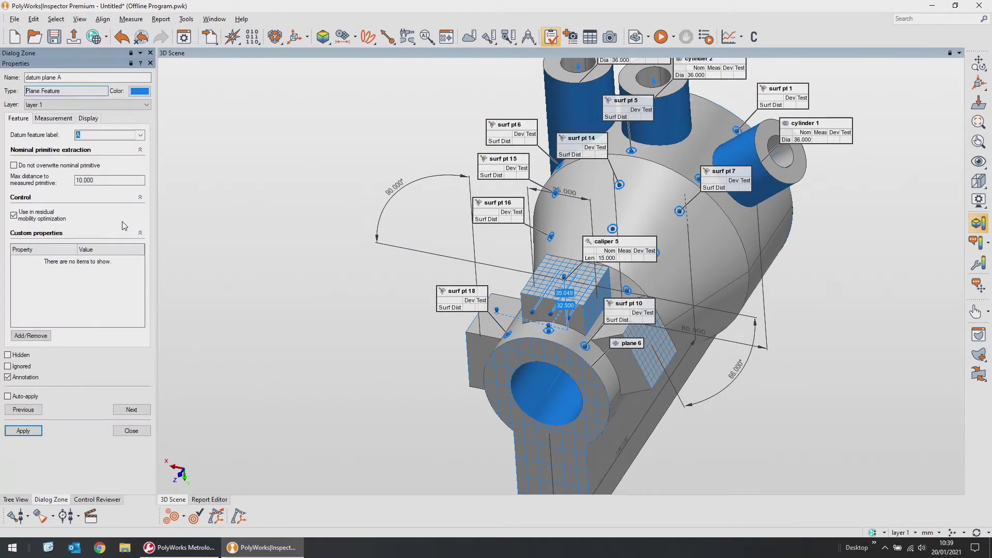
left_click(52, 118)
left_click(97, 137)
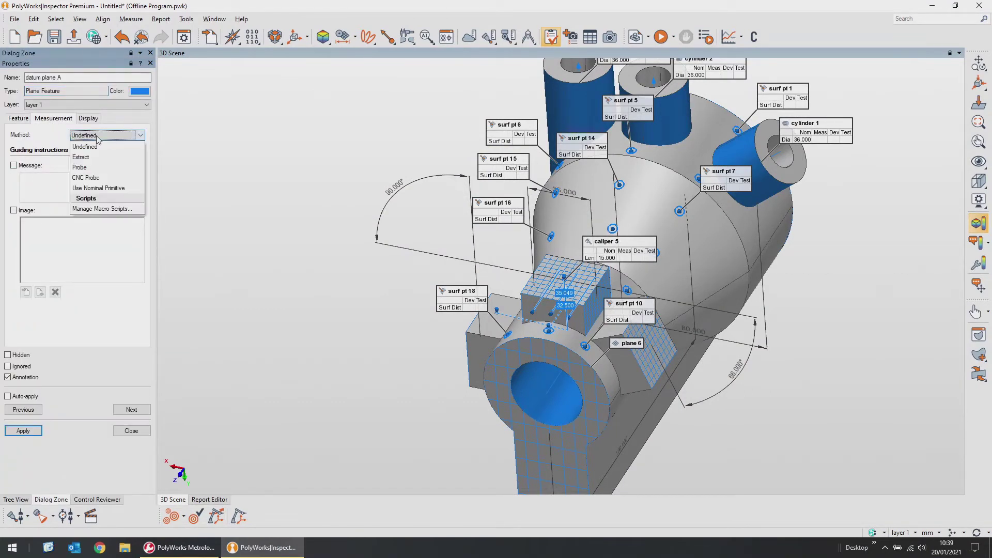
left_click(94, 169)
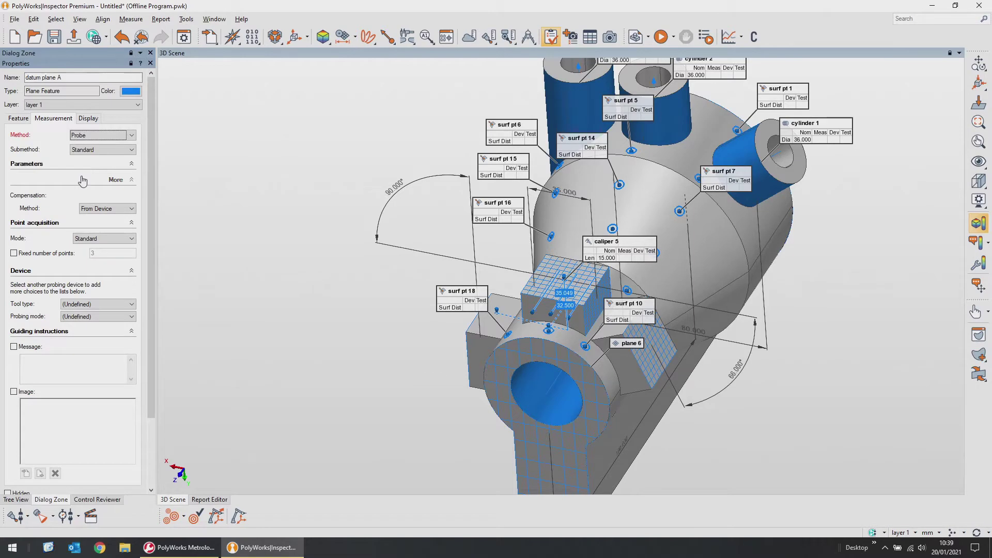
- Fix the number of probed points for datum plane A at 8 and apply the change
left_click_drag(400, 304, 488, 302)
middle_click_drag(176, 300, 485, 269)
left_click_drag(485, 268, 522, 290)
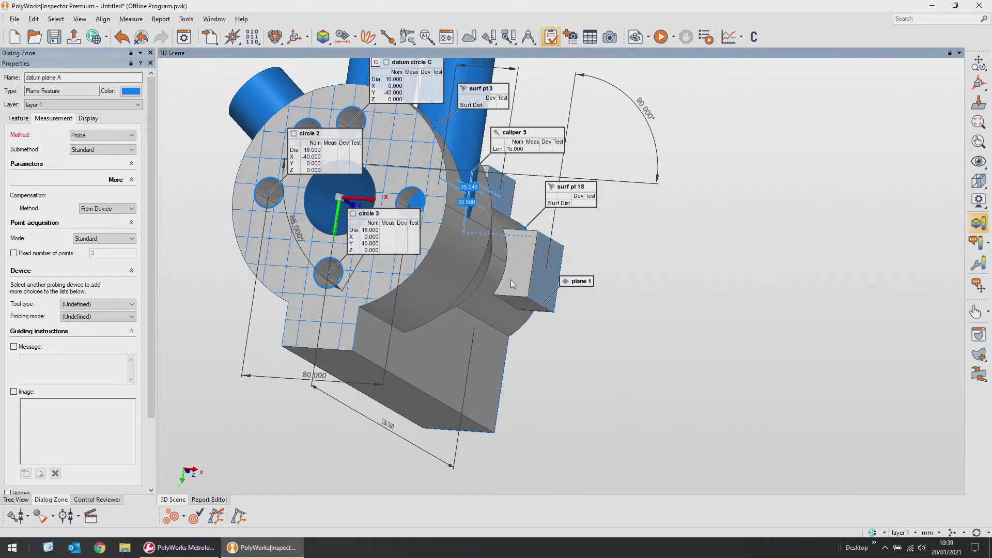
left_click(51, 253)
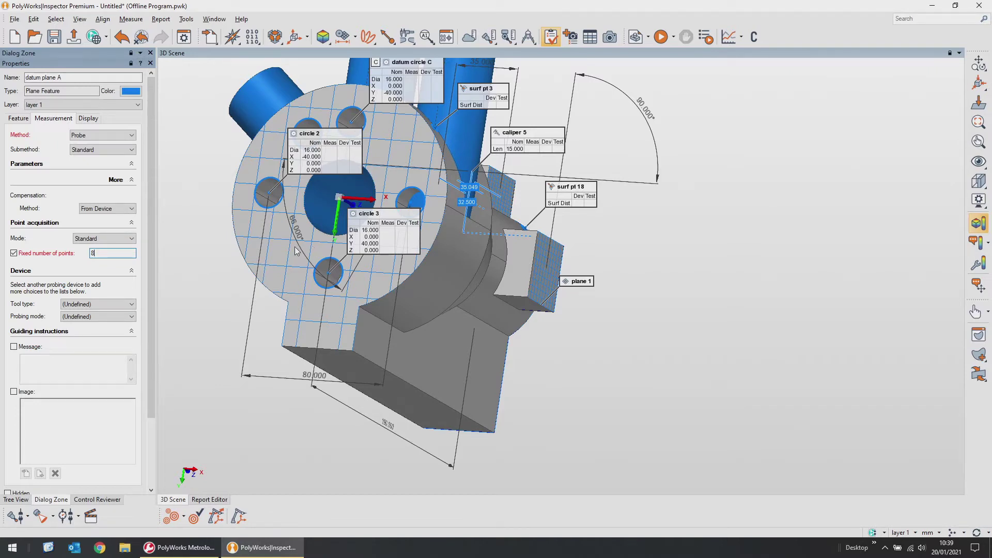
scroll(146, 157, "down", 3)
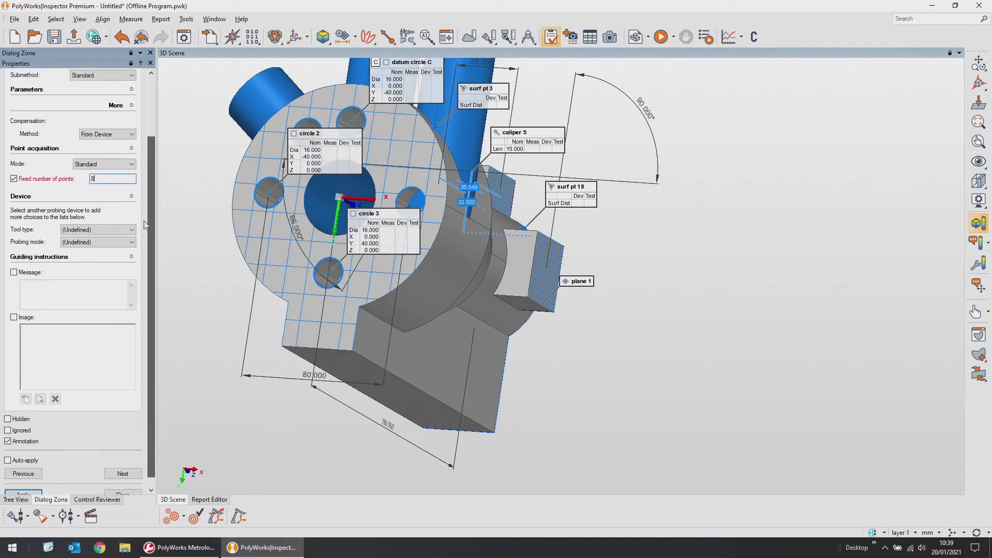
left_click(36, 484)
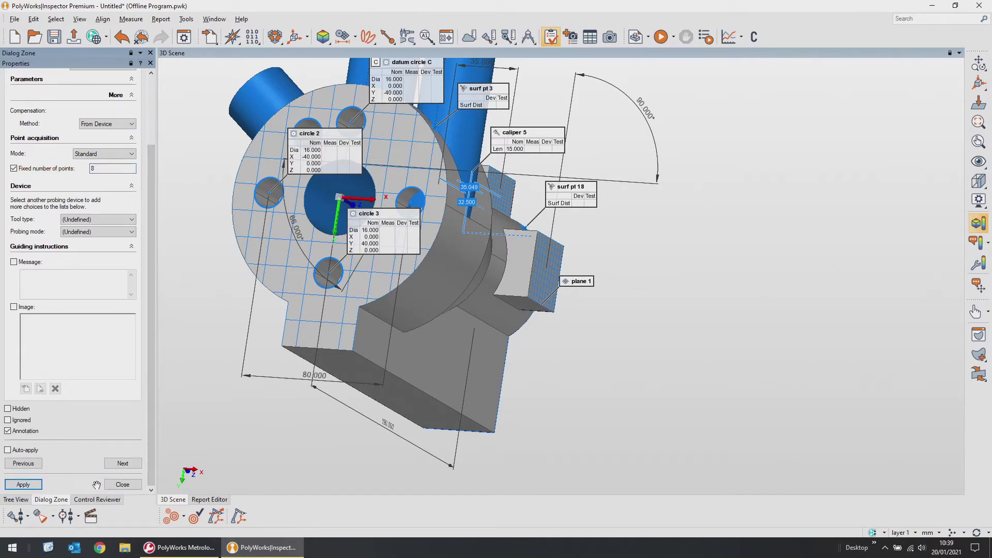
- Set datum cylinder B to Probe measurement with Use Initial Circles, Internal (Hole) compensation and a fixed 9 points, and apply it
left_click(123, 462)
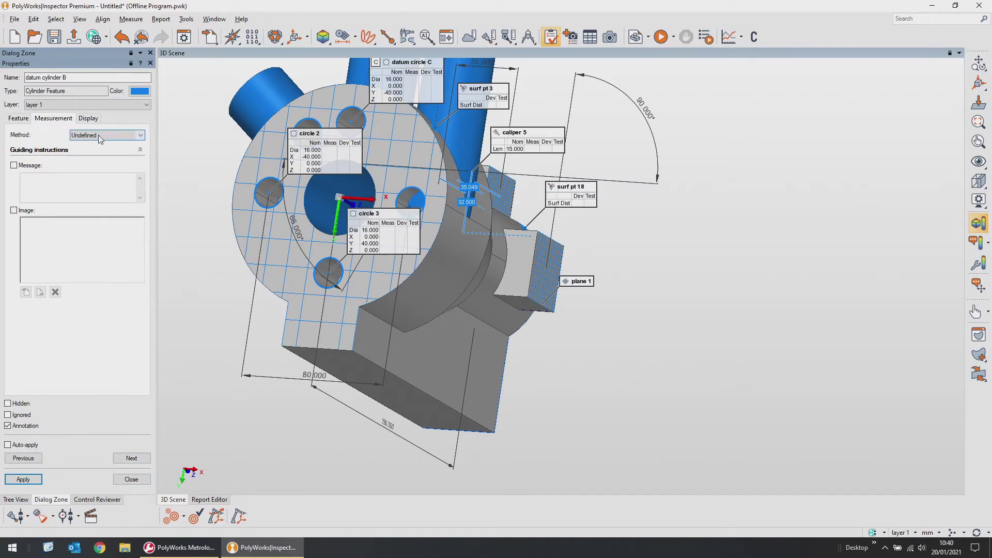
left_click(100, 137)
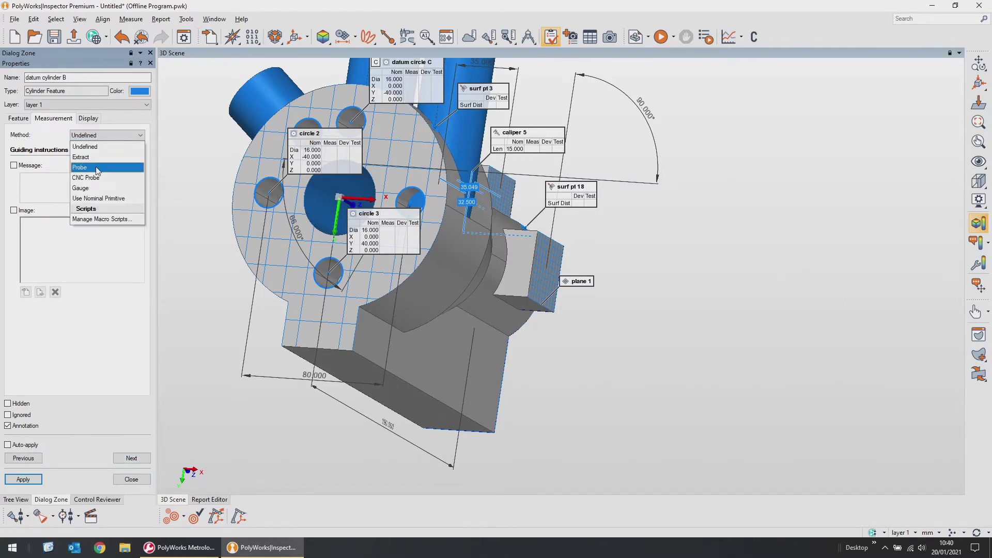
left_click(97, 168)
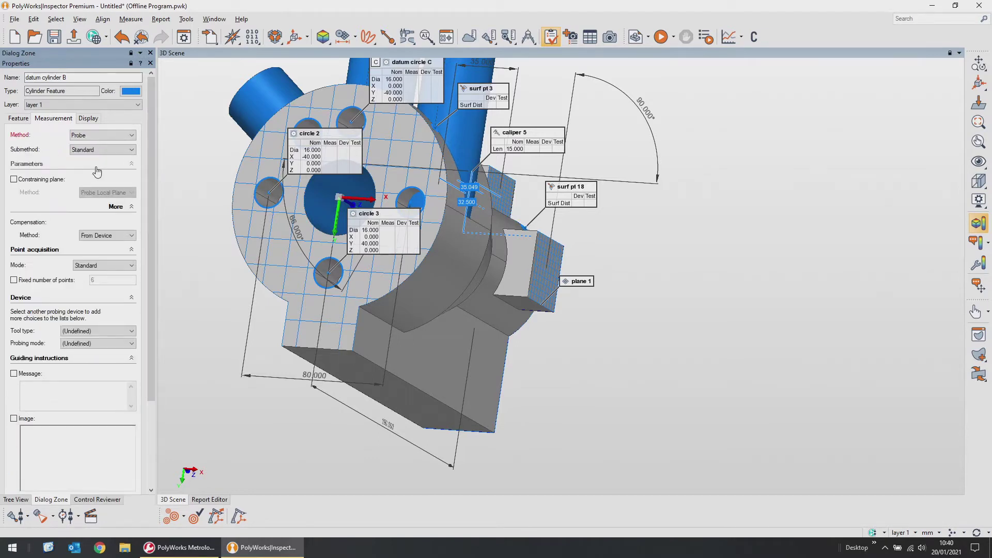
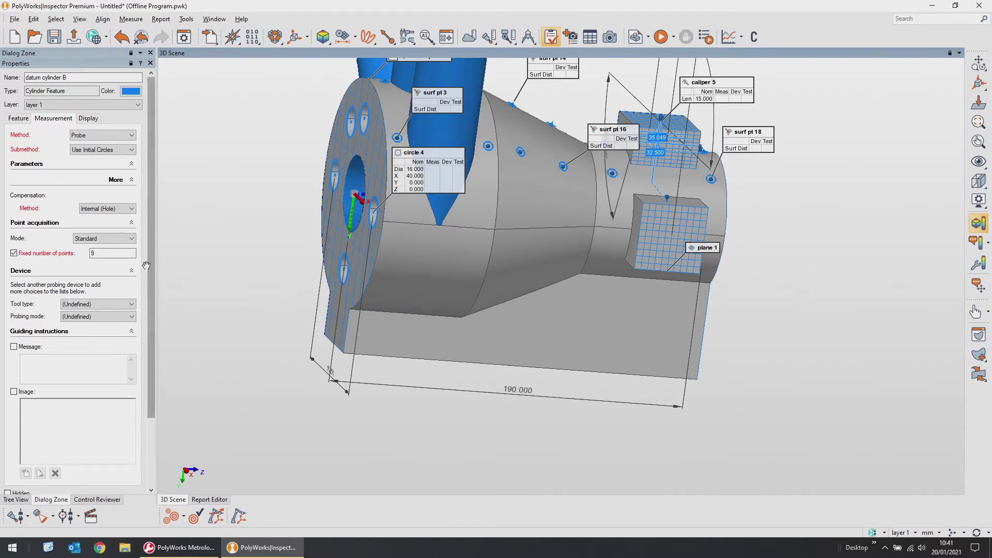
scroll(146, 333, "down", 3)
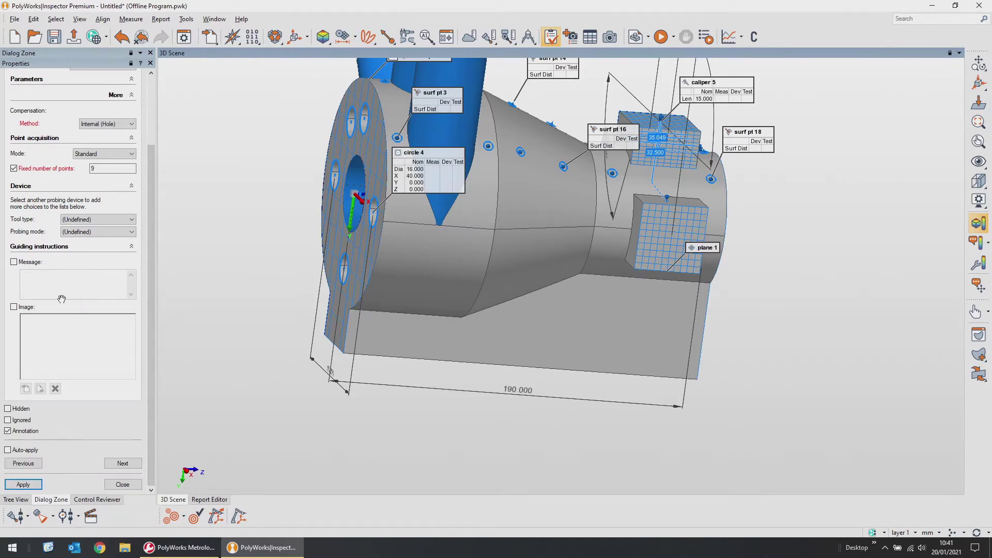
left_click(22, 484)
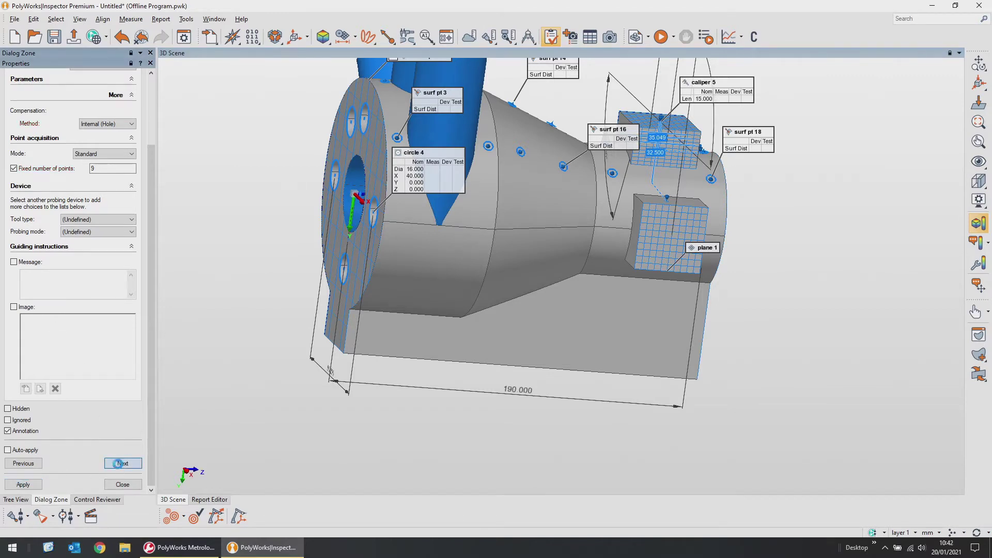
- Go on to the properties of datum circle C and set its measurement method to Probe
left_click(120, 466)
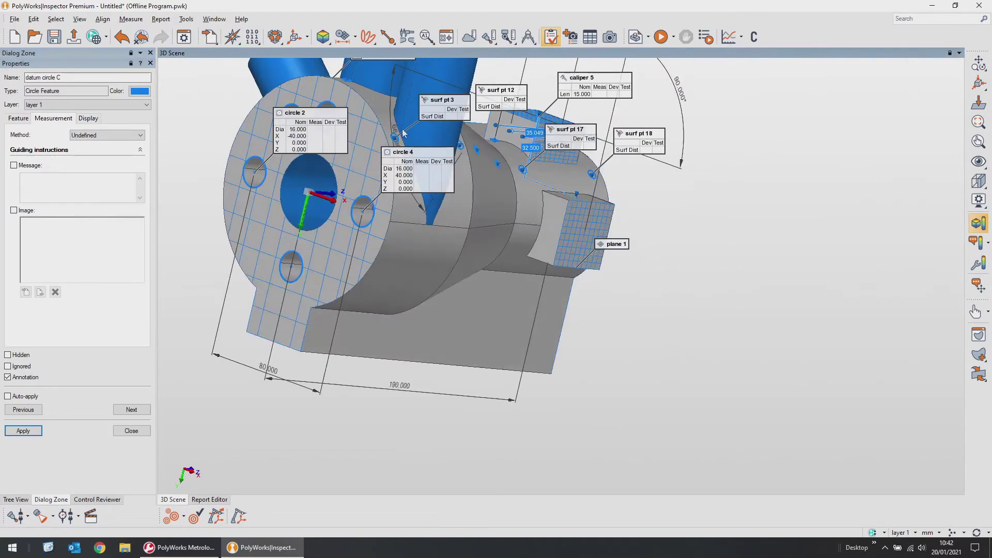
left_click(103, 135)
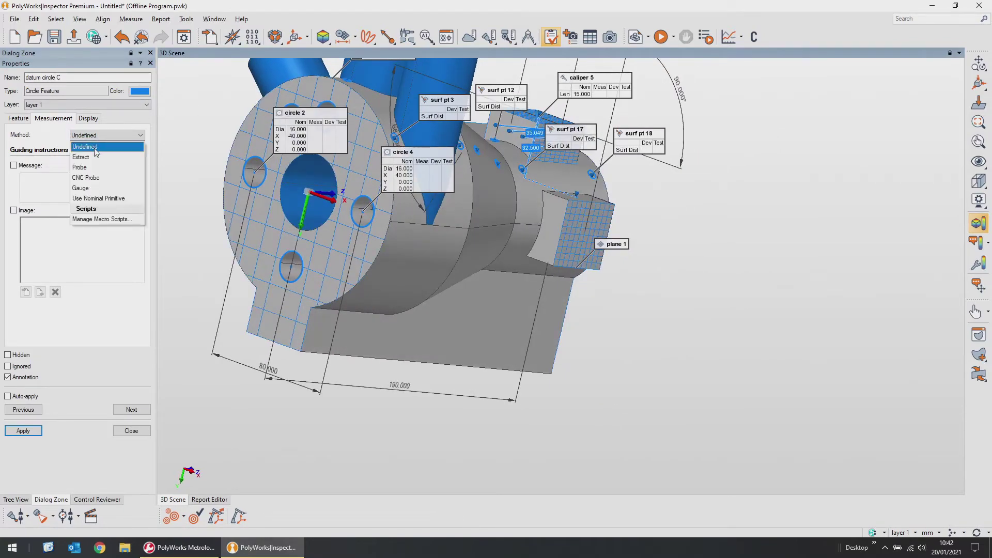
left_click(101, 167)
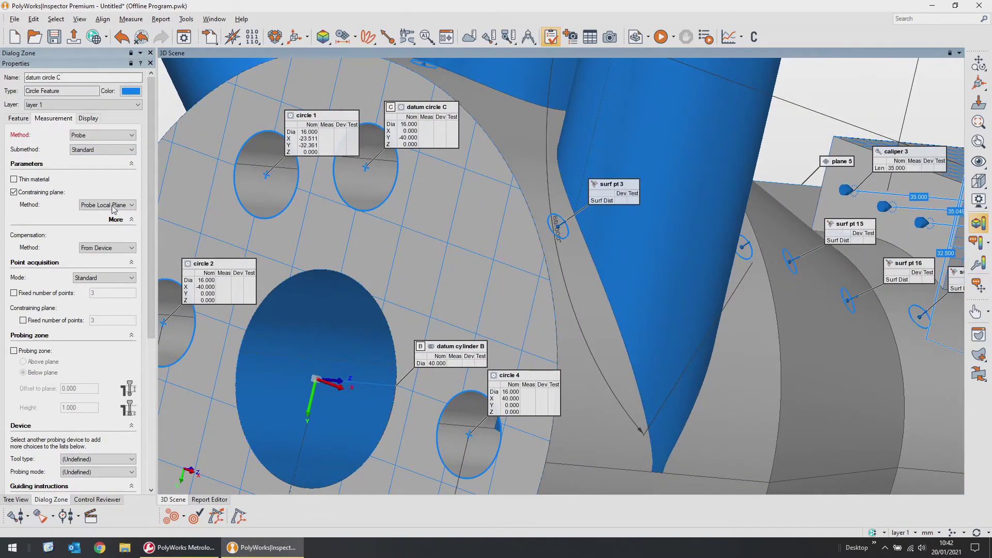
- Set the constraining plane of datum circle C to Use Plane Feature with datum plane A
left_click(89, 206)
left_click(92, 221)
left_click(93, 217)
left_click(91, 227)
left_click_drag(154, 172, 153, 200)
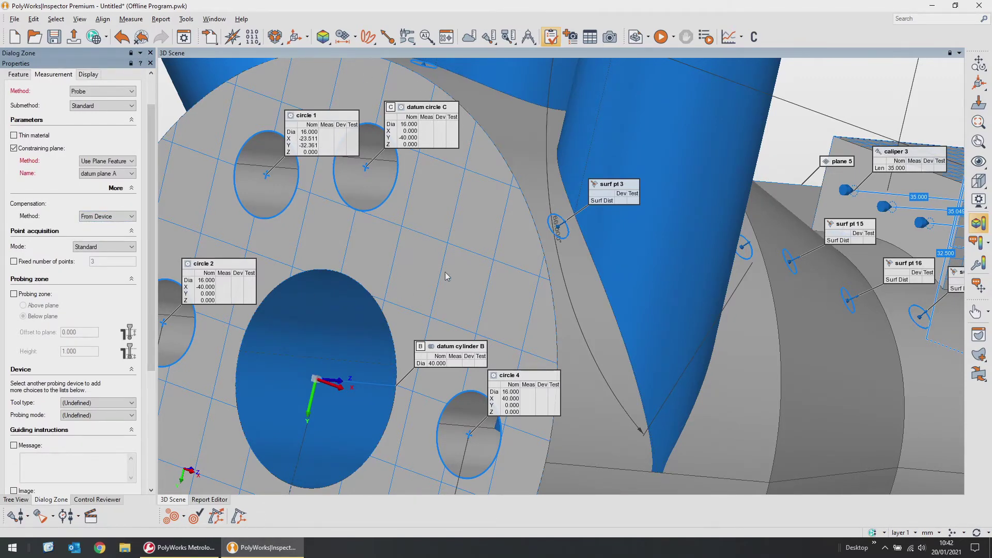
- Set datum circle C to Internal (Hole) compensation with a fixed number of 5 points, apply it and close the properties
scroll(447, 269, "down", 5)
scroll(464, 228, "up", 2)
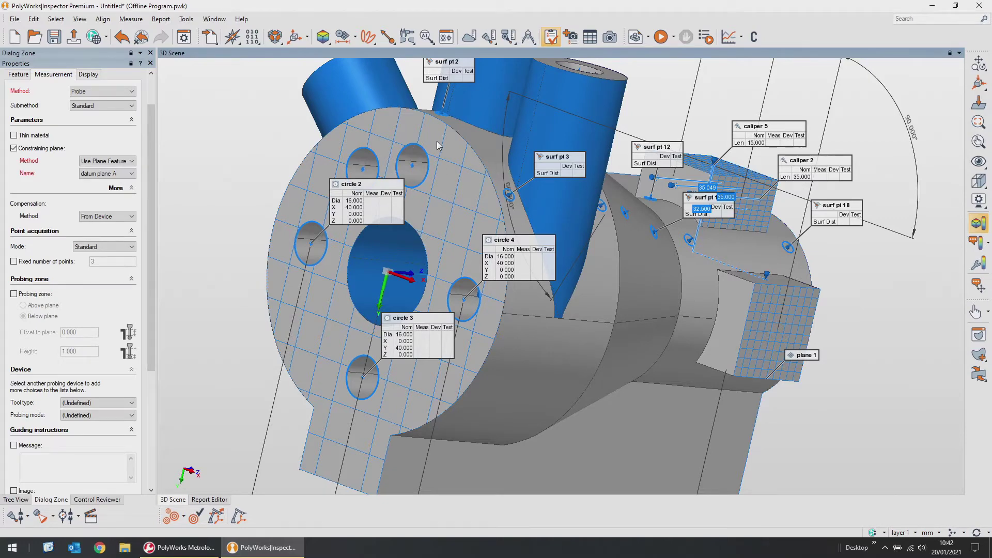
mouse_move(472, 253)
left_mouse_down()
mouse_move(455, 243)
mouse_move(462, 260)
left_mouse_up()
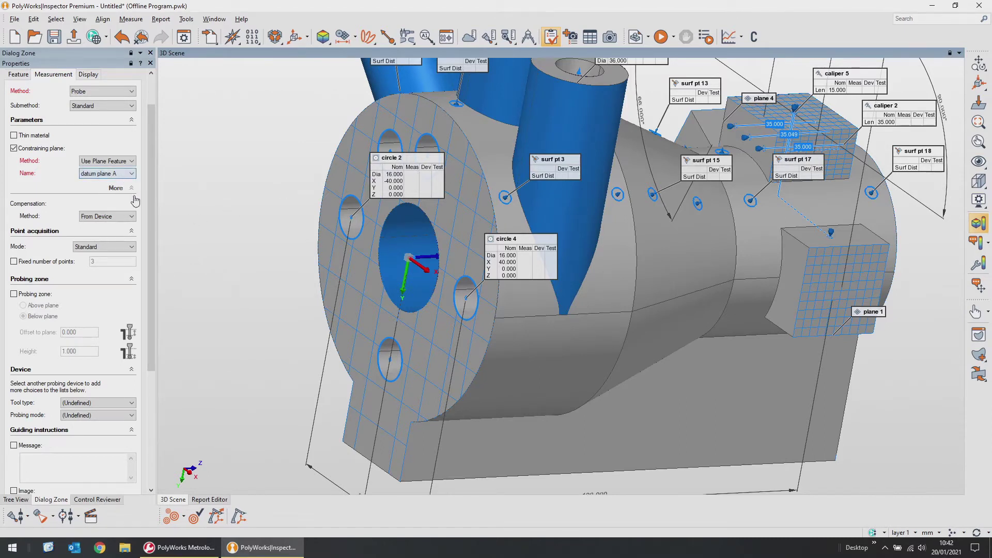
left_click(123, 216)
left_click(98, 233)
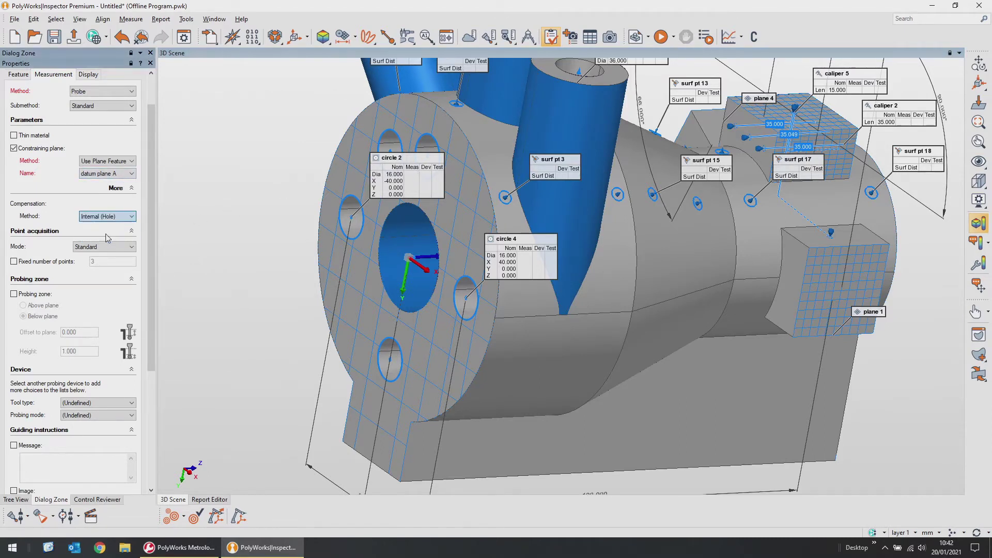
left_click(14, 262)
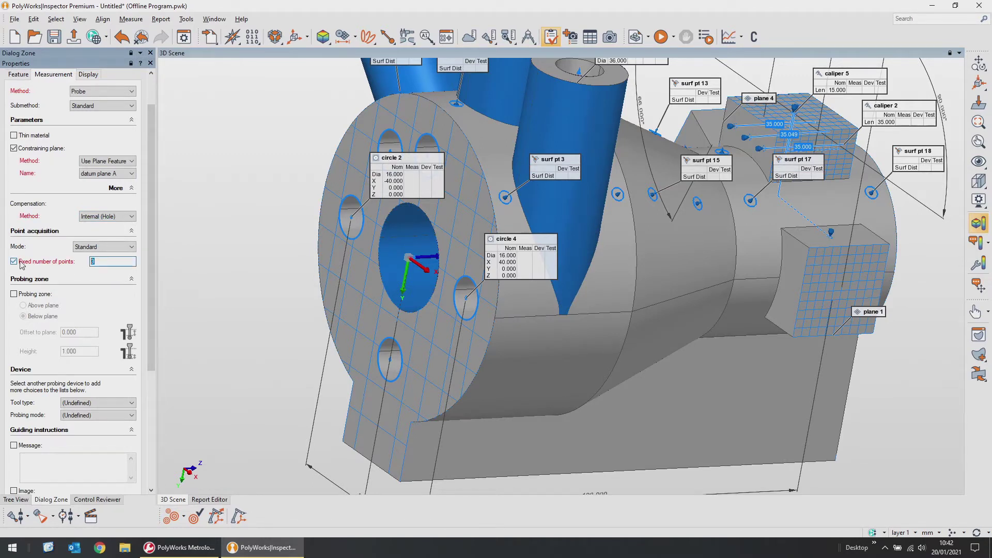
left_click_drag(148, 268, 148, 339)
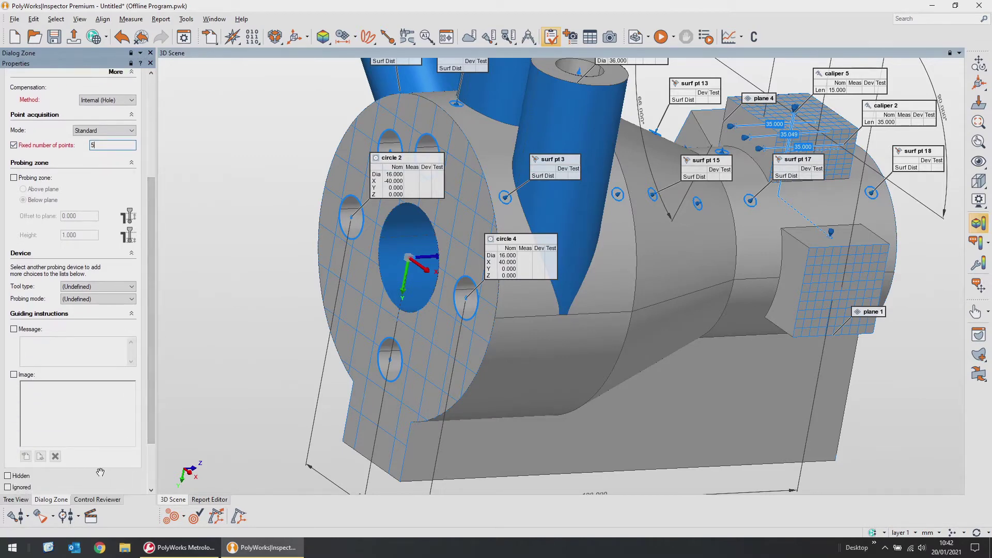
scroll(130, 408, "down", 3)
left_click(23, 484)
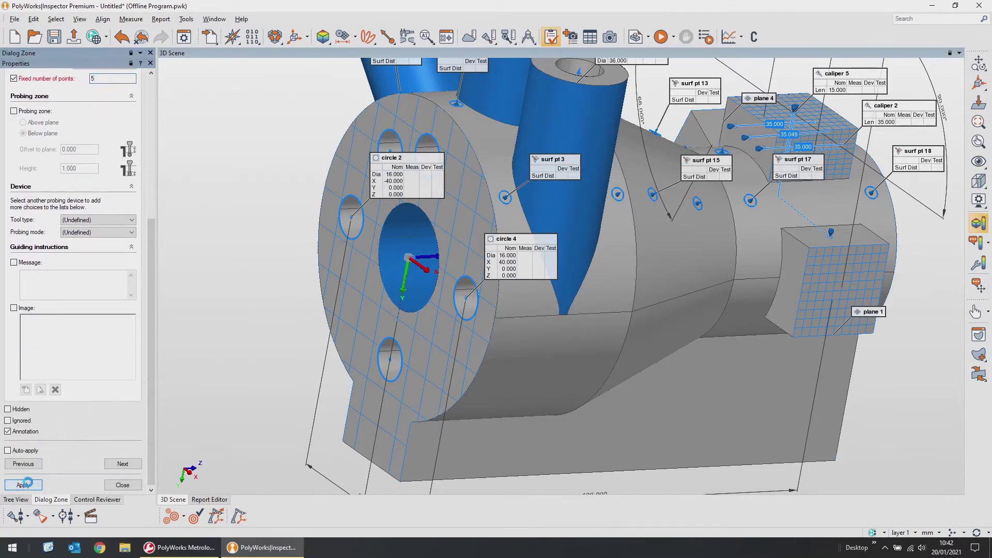
left_click(123, 485)
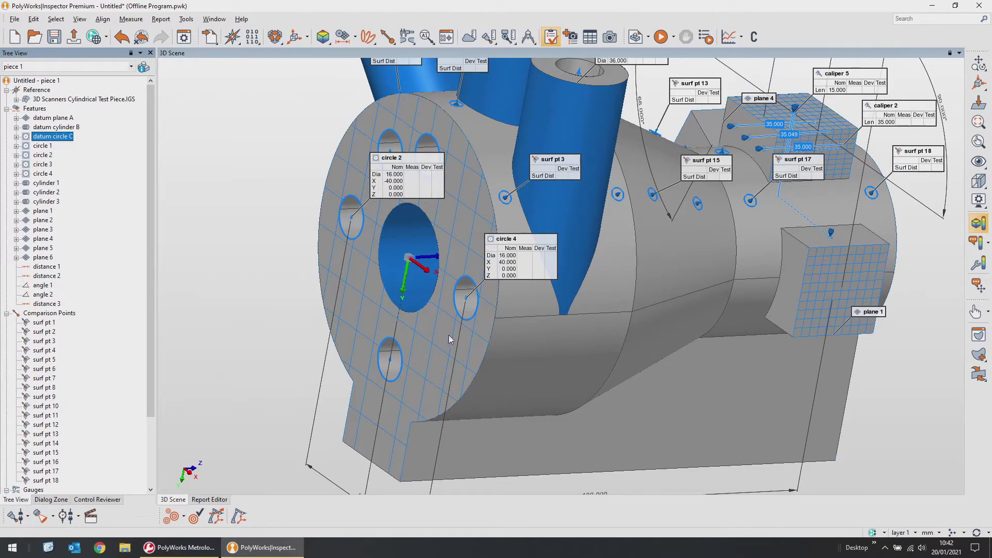
- Activate offline simulation, choose Faro Arm as the probing device and connect it
scroll(453, 341, "down", 4)
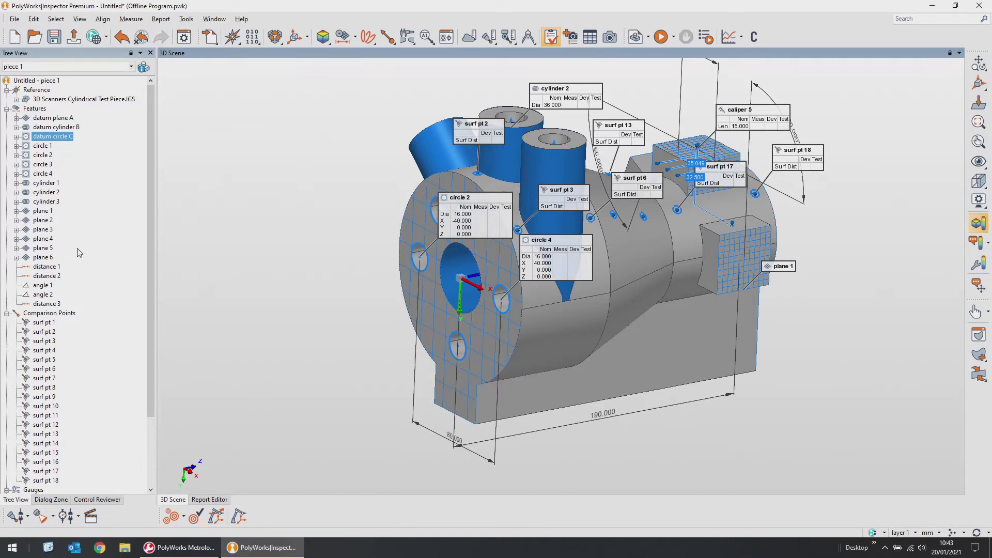
scroll(77, 252, "down", 3)
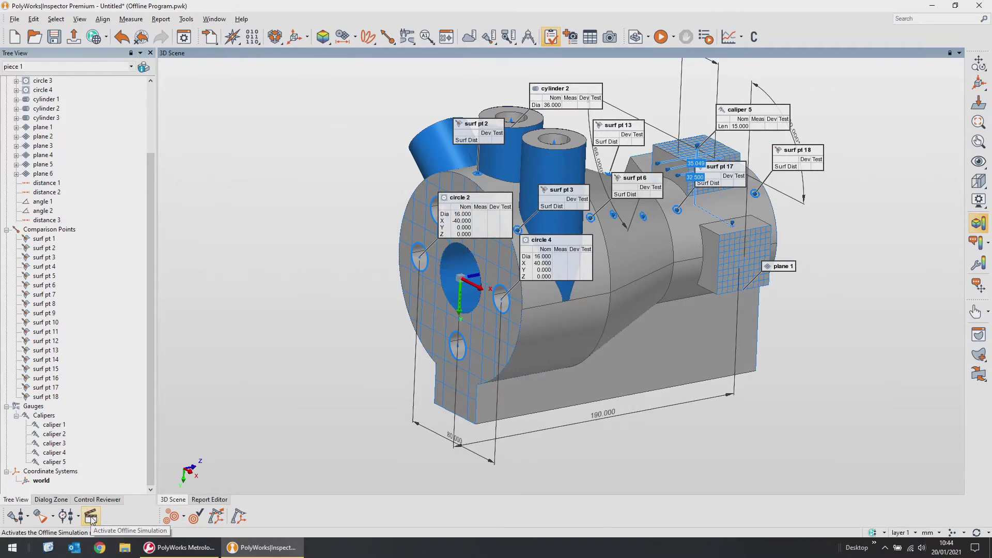
left_click(91, 517)
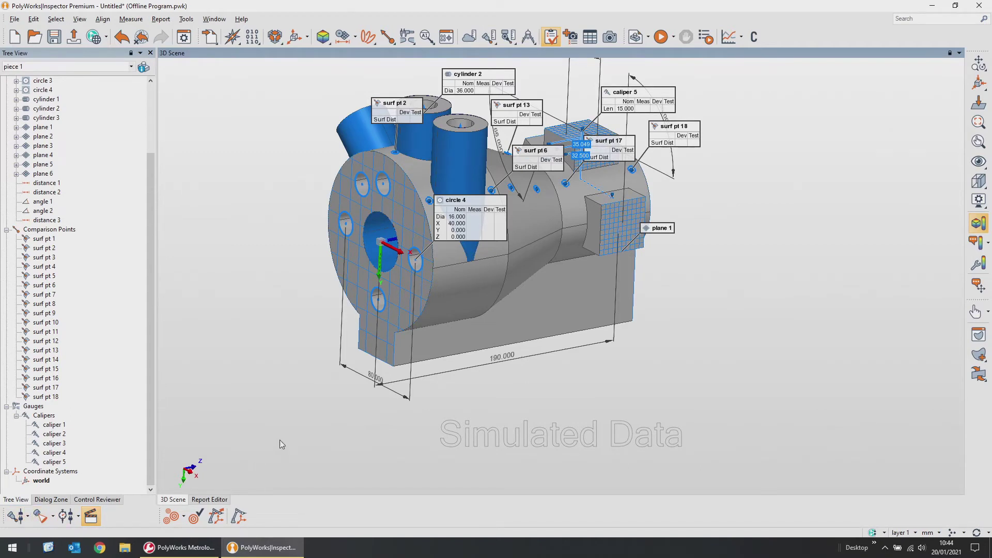
left_click(28, 517)
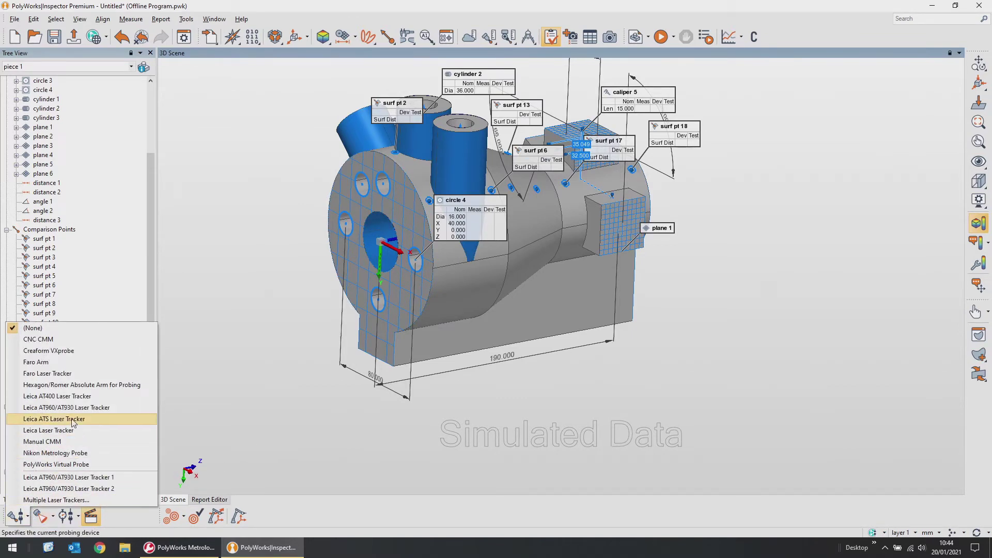
left_click(45, 362)
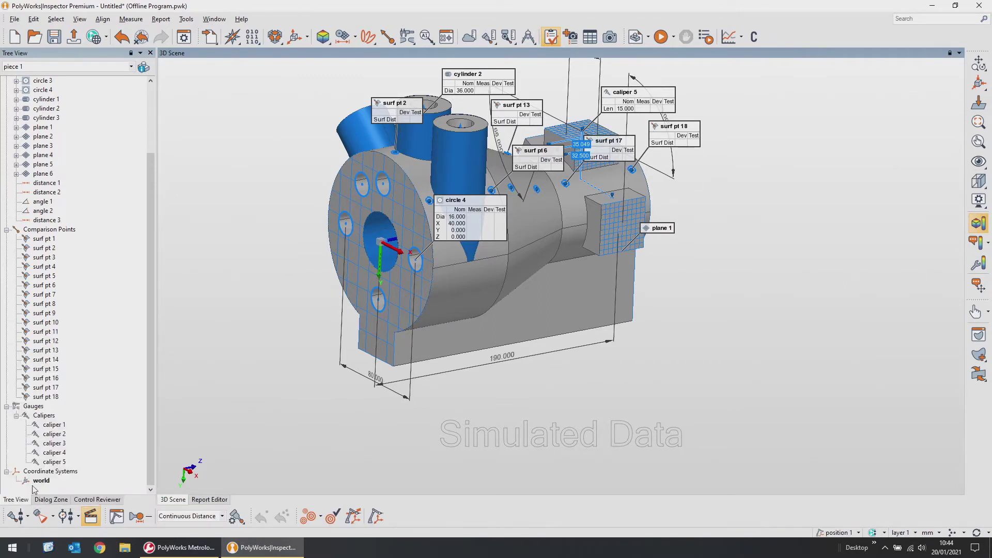
left_click(15, 521)
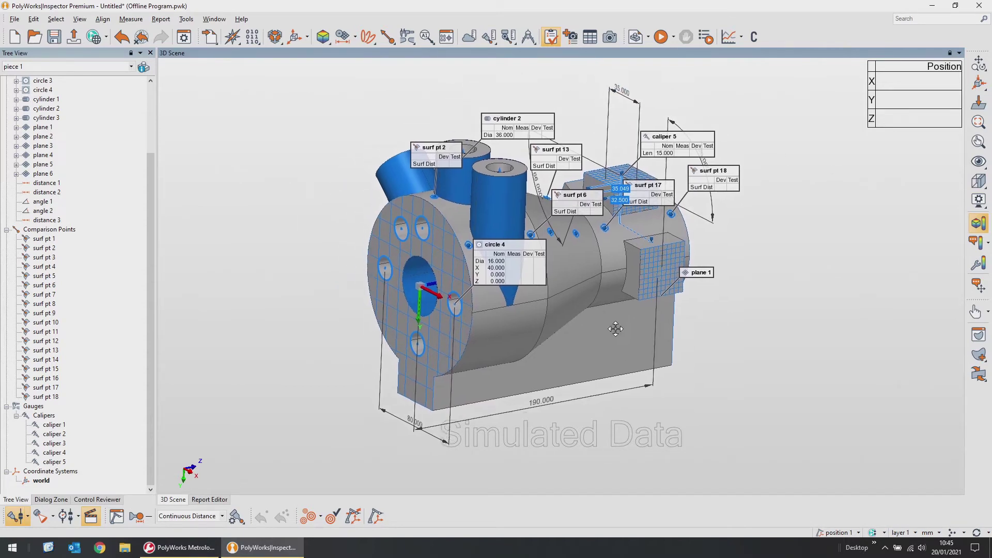
- Probe datum plane A, datum cylinder B and datum circle C together using the simulated device, and close the probing dialog
scroll(122, 269, "up", 3)
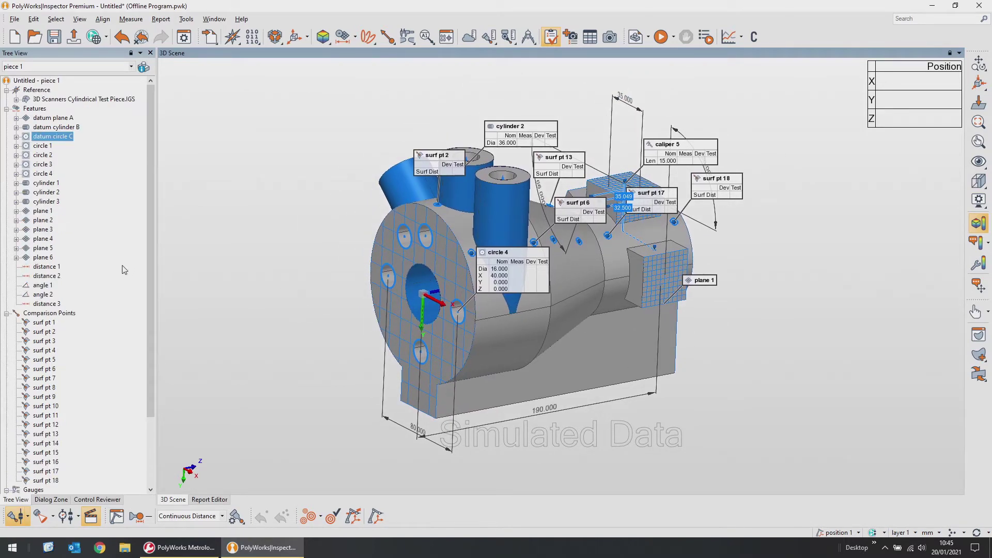
left_click_drag(103, 118, 74, 137)
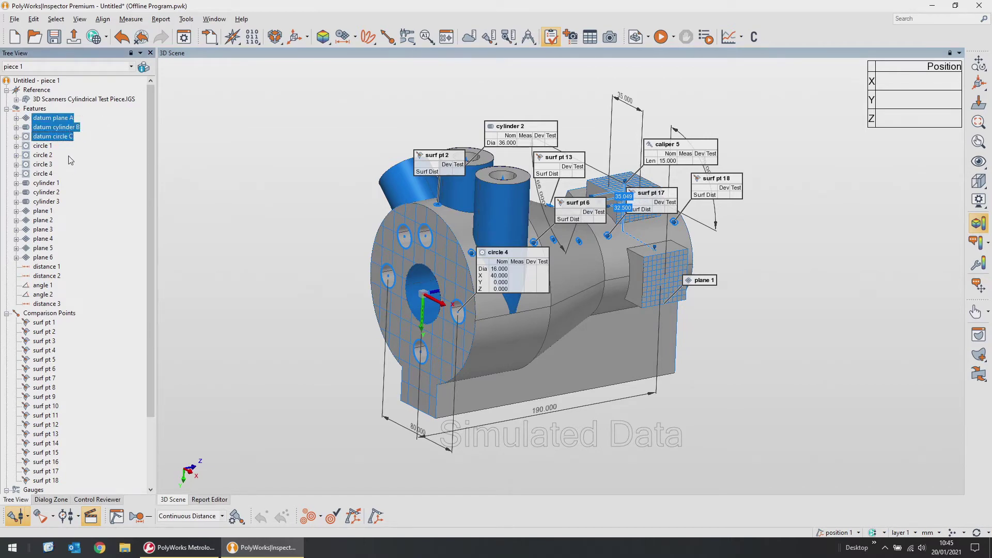
right_click(63, 129)
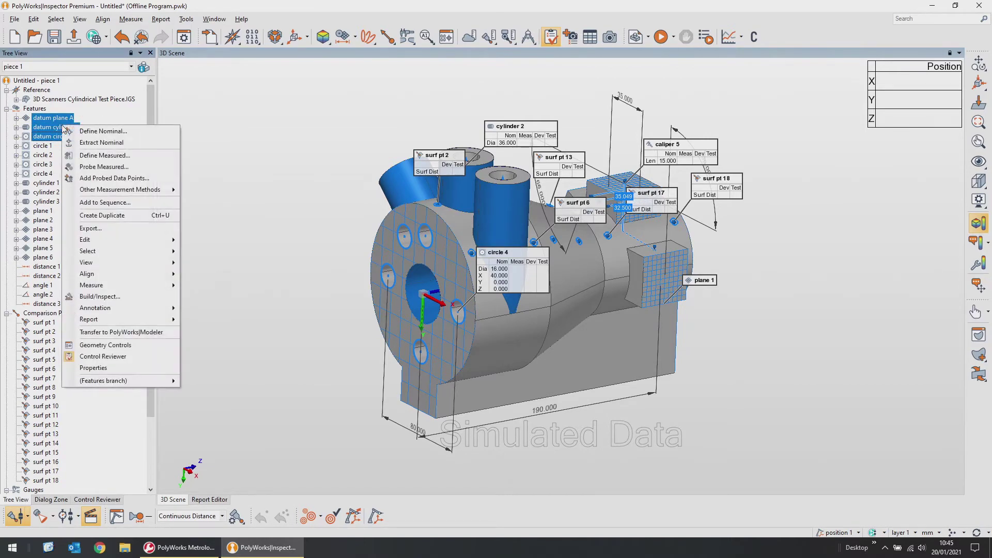
left_click(98, 167)
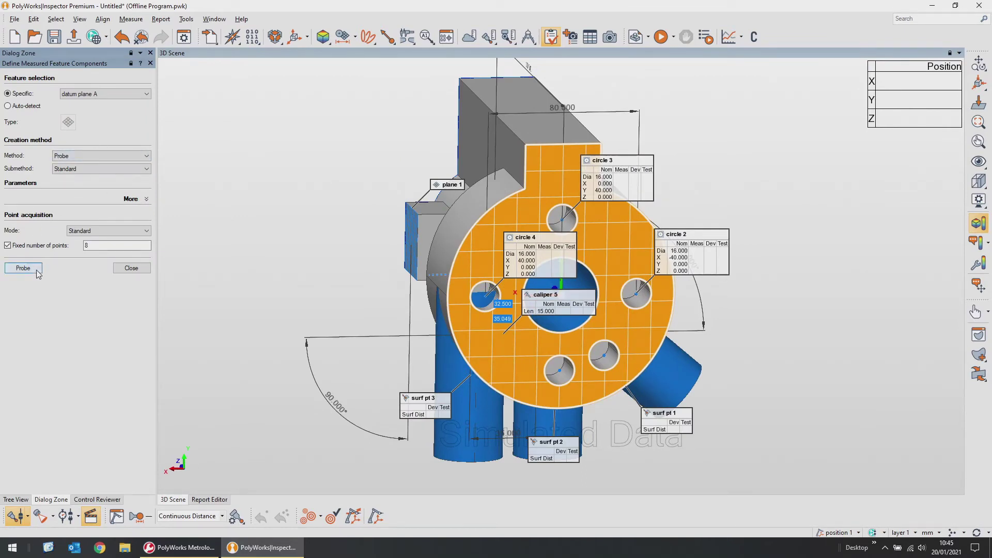
left_click(23, 267)
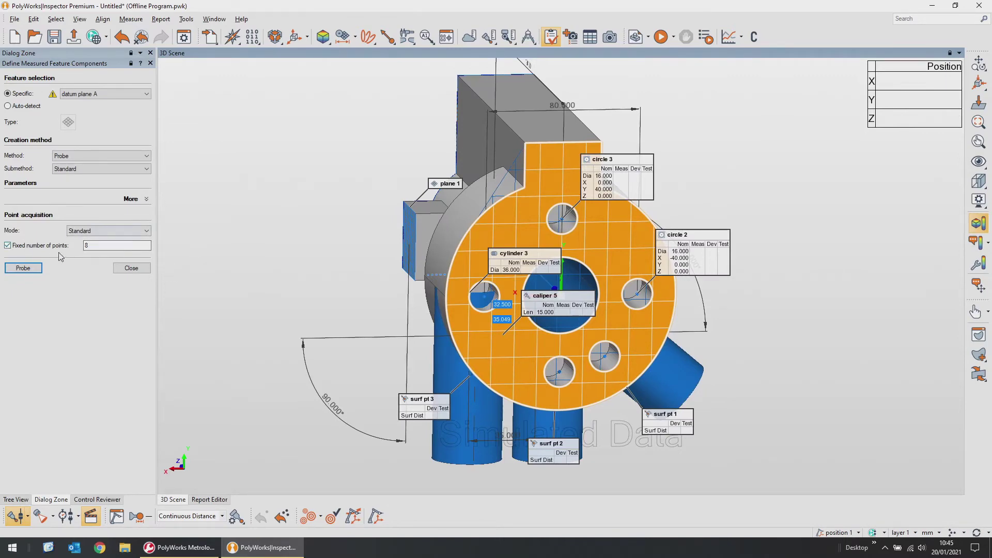
left_click(143, 268)
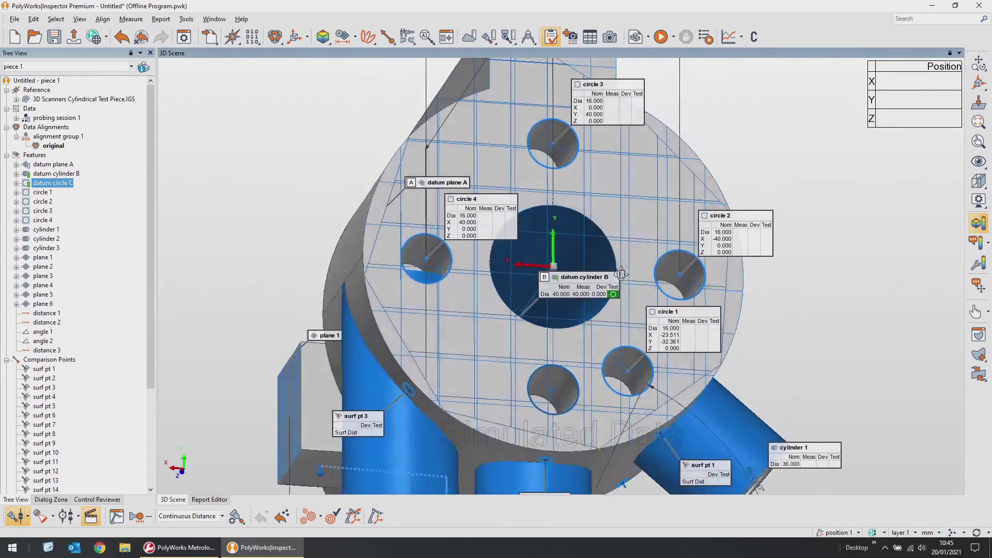
- Hide the CAD reference and all features, and set the displayed point size to 5 pixels
middle_click(55, 100)
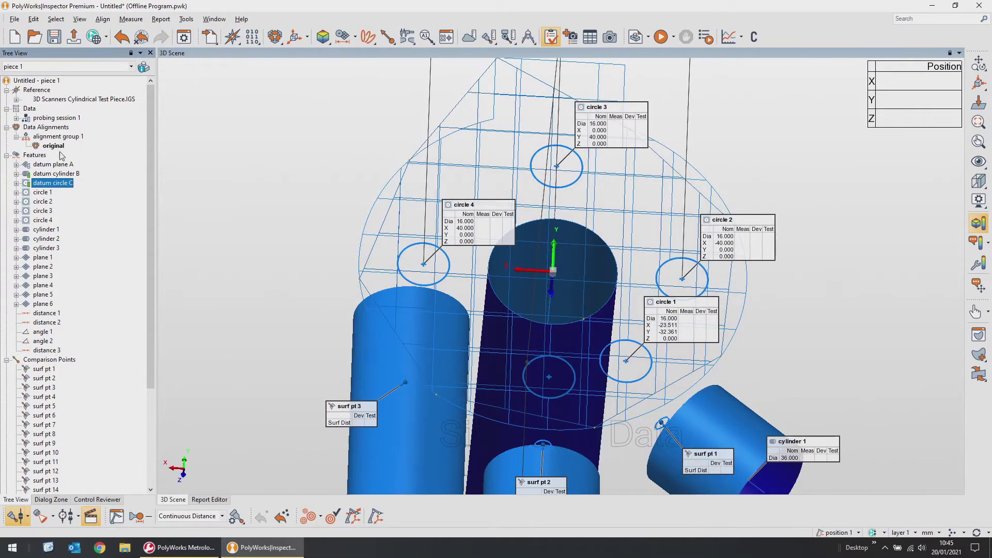
middle_click(36, 156)
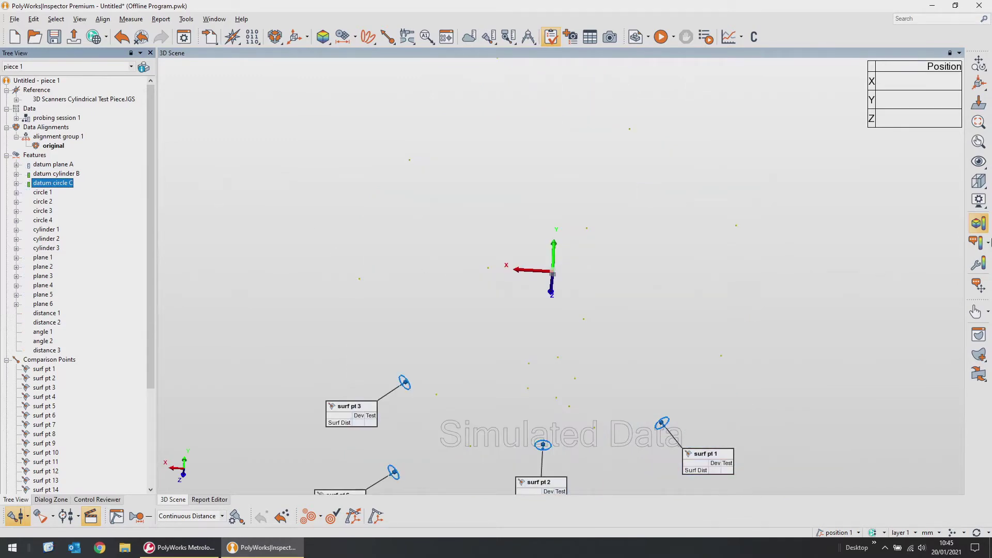
left_click(979, 182)
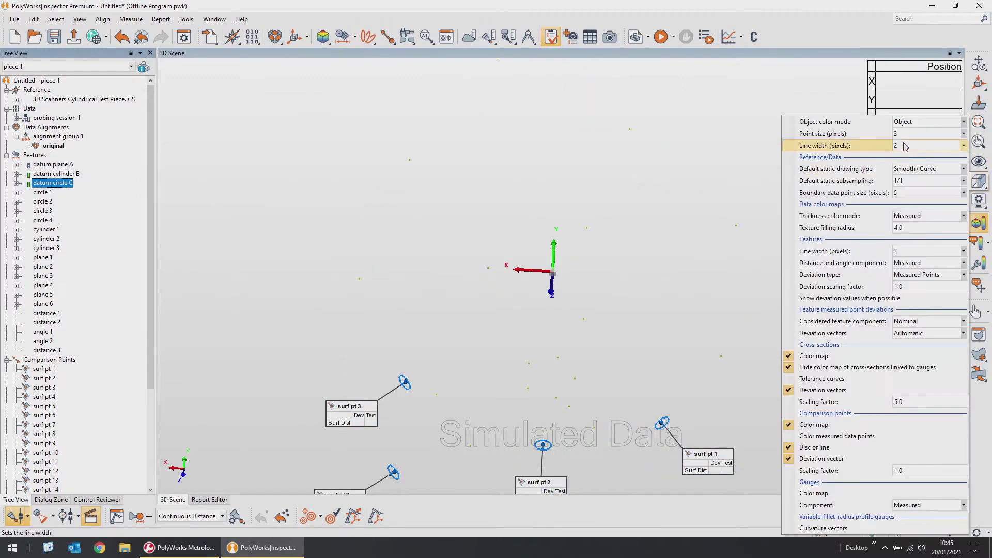
left_click(908, 135)
left_click(771, 163)
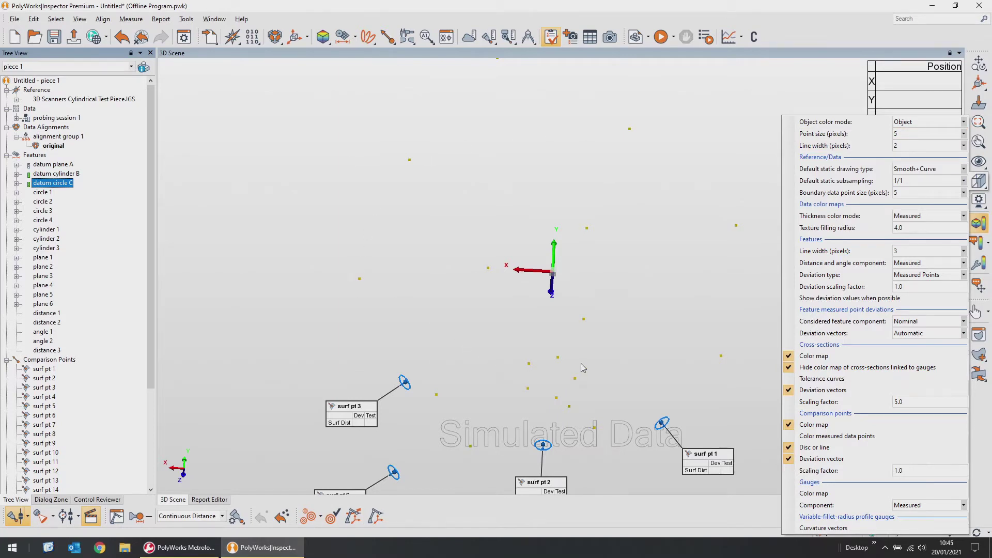
- Focus on datum circle C, toggle its display to check its probed points, and show the CAD reference and all features again
double_click(51, 184)
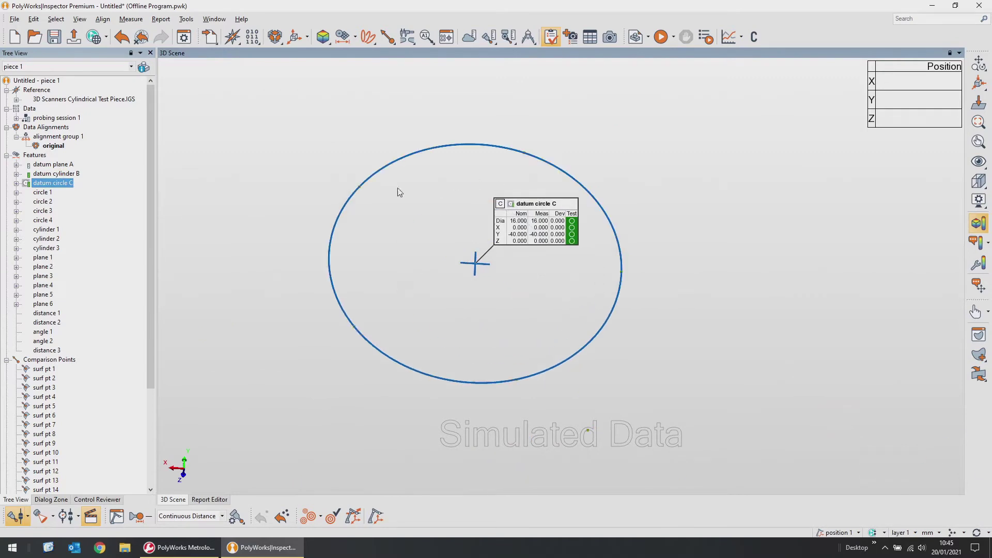
middle_click(40, 185)
middle_click(40, 184)
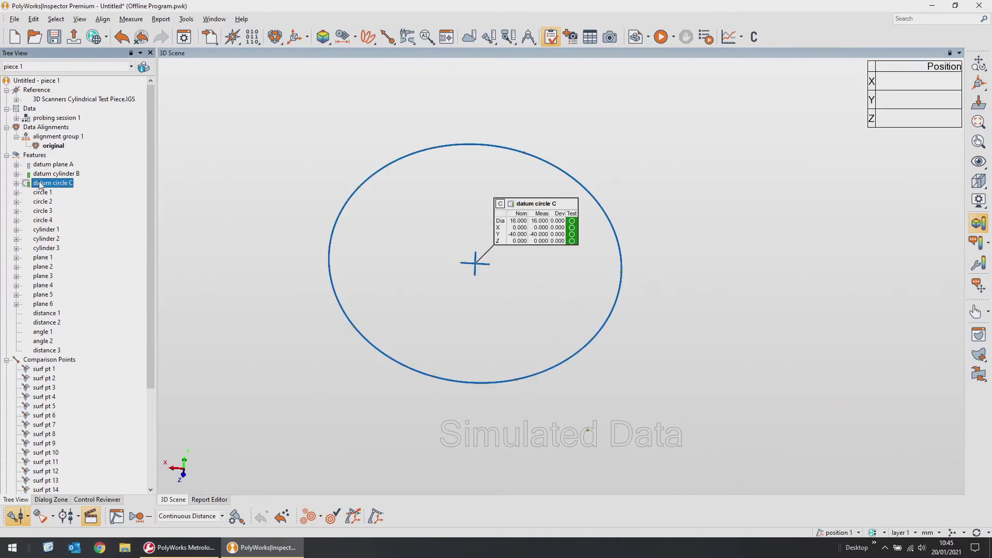
middle_click(40, 184)
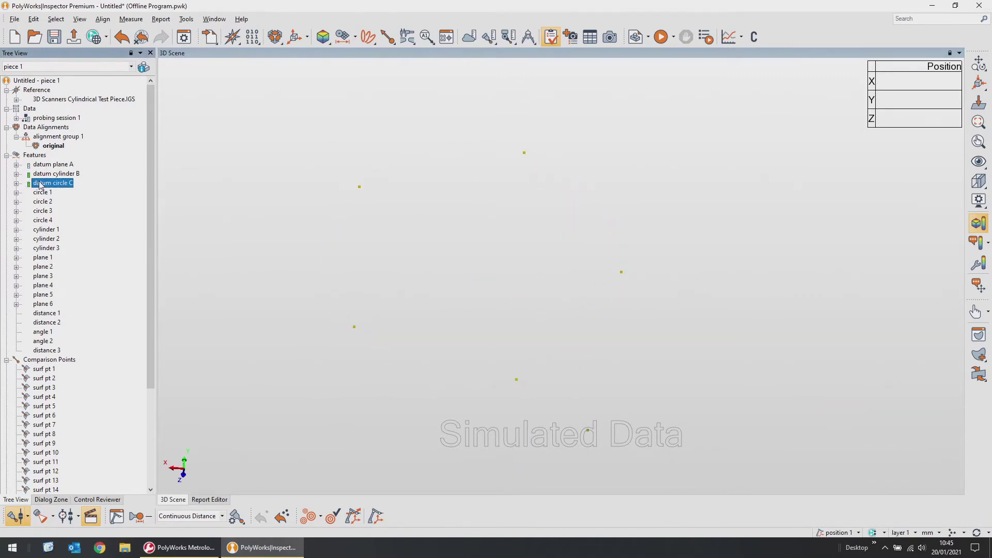
middle_click(41, 185)
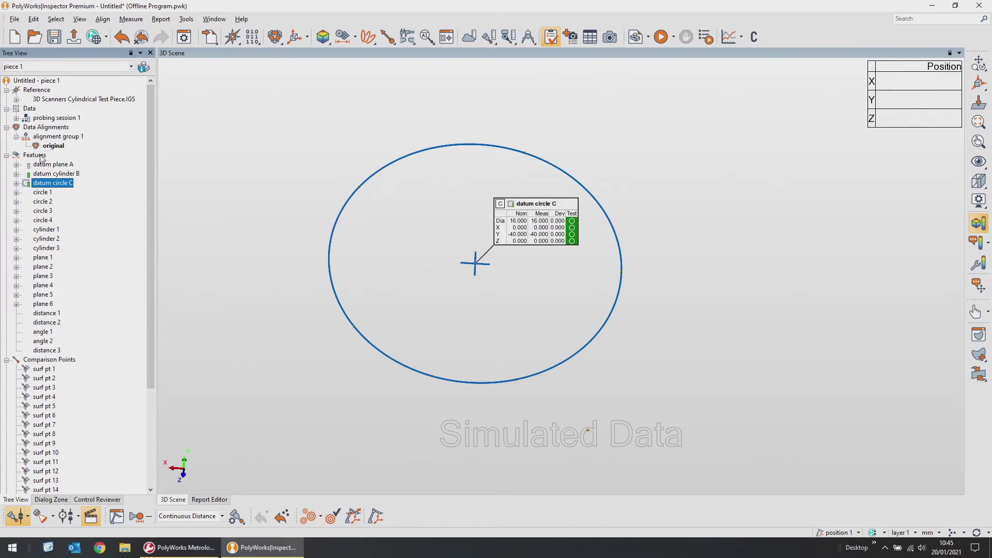
middle_click(40, 156)
middle_click(41, 156)
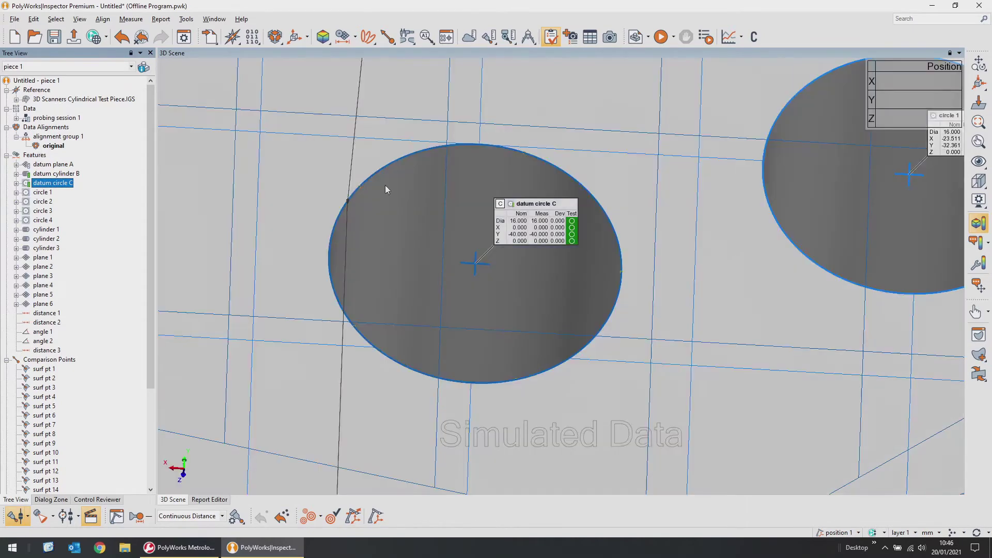
- Examine the probed points on the end face and the measured diameter and deviation of datum cylinder B
scroll(463, 214, "down", 5)
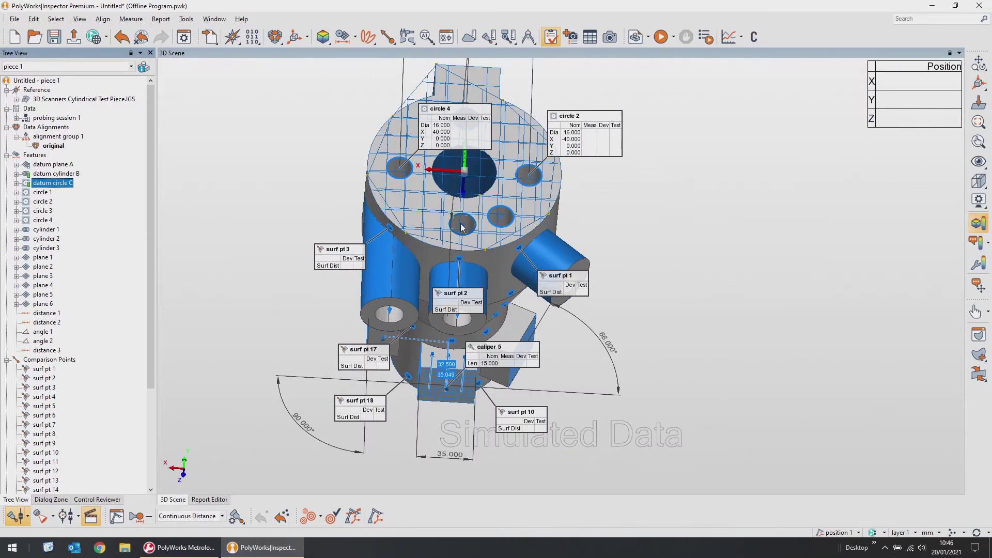
left_click_drag(498, 229, 577, 222)
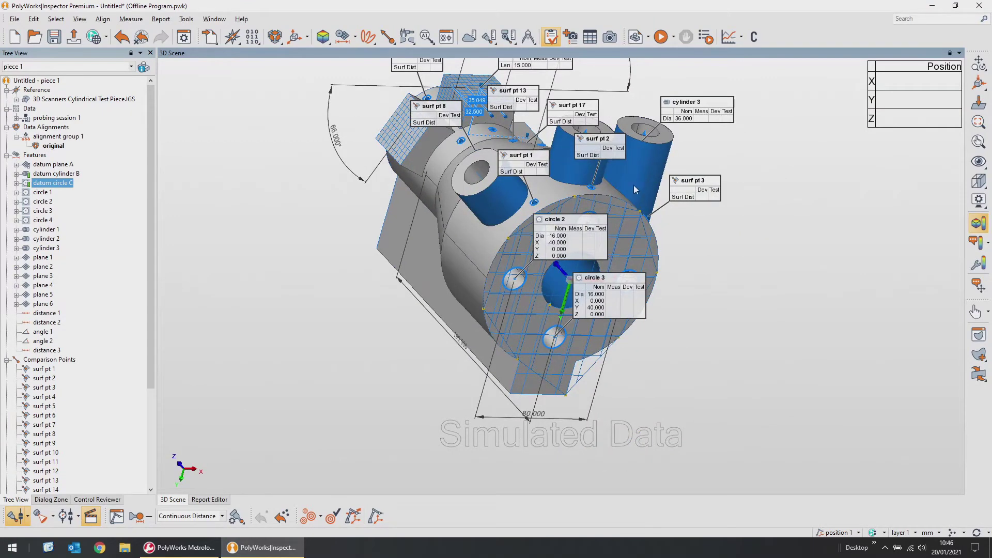
left_click_drag(537, 328, 567, 336)
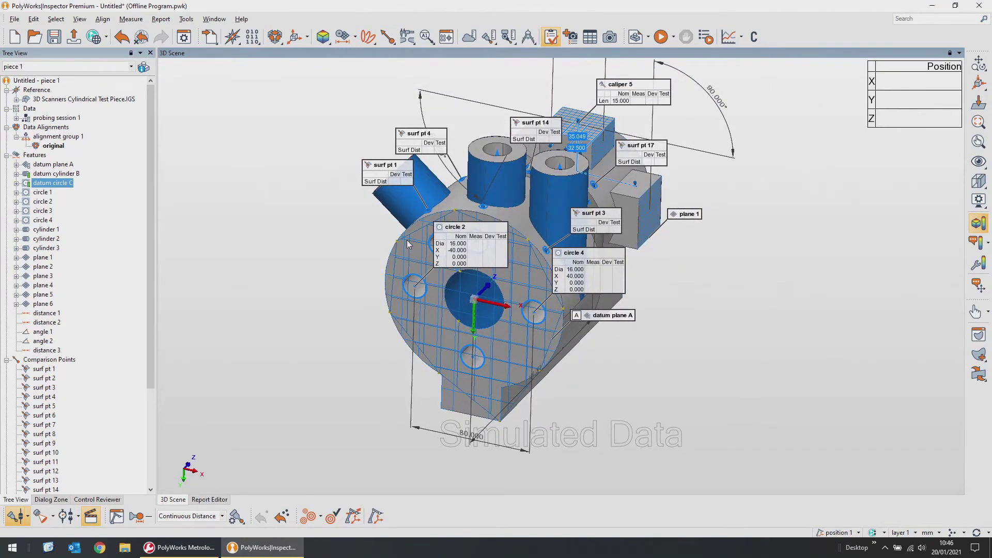
scroll(522, 268, "up", 5)
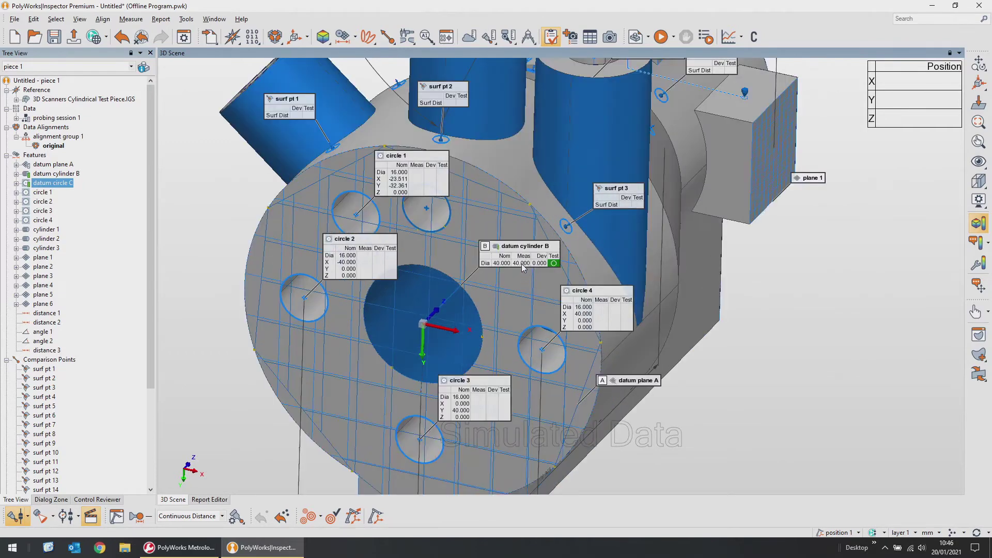
mouse_move(539, 268)
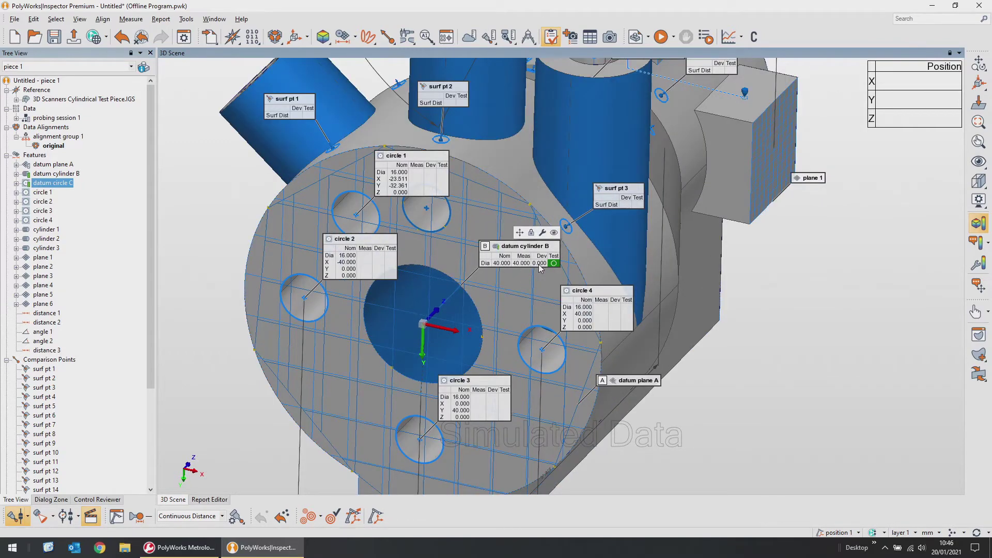
scroll(539, 264, "down", 5)
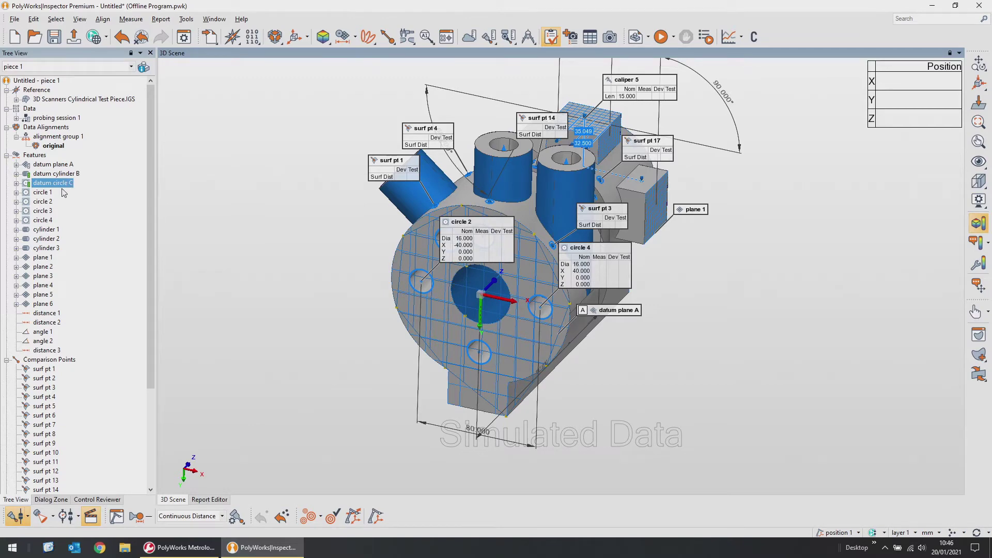
- Display the geometry controls of circles 1 to 4 together
left_click(43, 192)
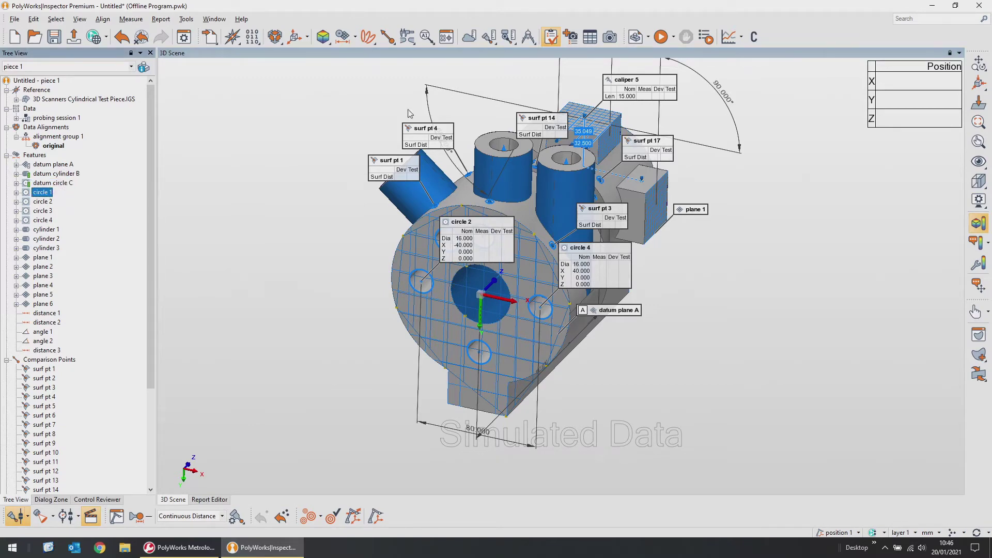
left_click(447, 37)
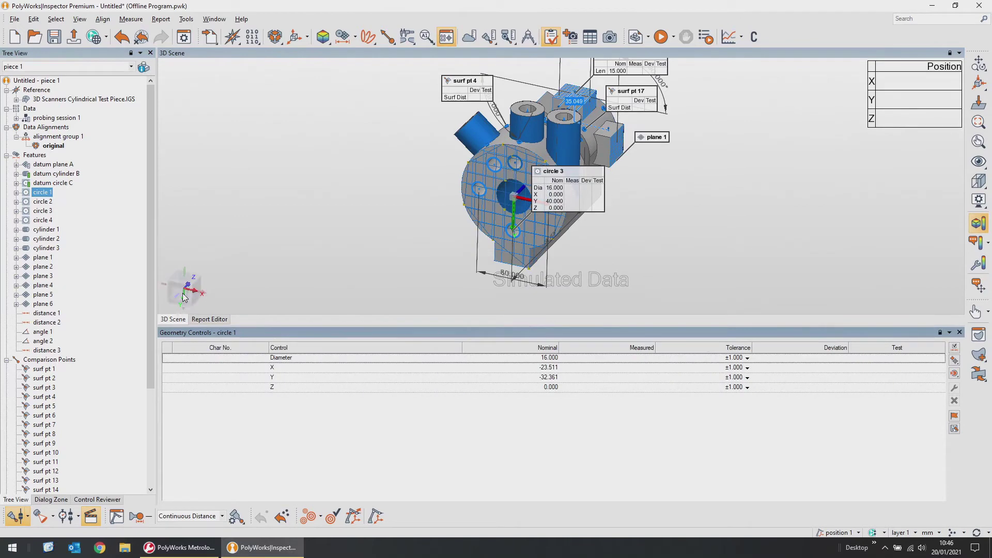
left_click(49, 220, "shift")
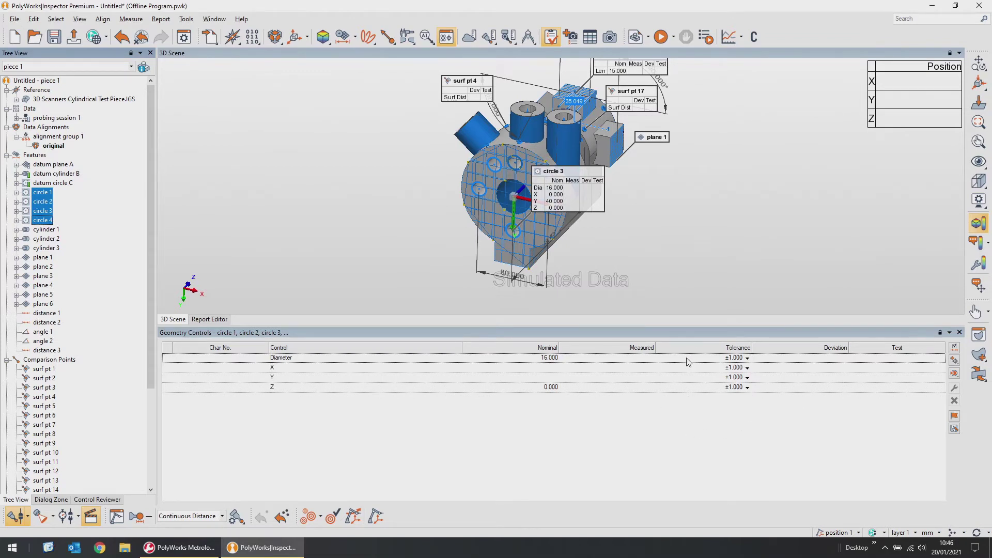
- Set the upper and lower tolerances of the diameter, X, Y and Z controls of circles 1 to 4 to 0.3 and -0.3
left_click(442, 364)
left_click(437, 391, "shift")
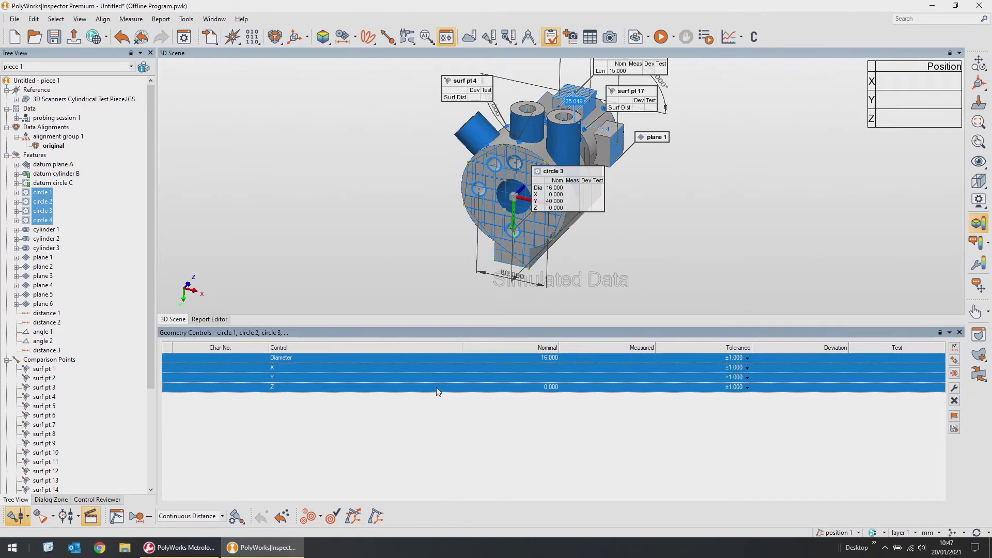
left_click(955, 389)
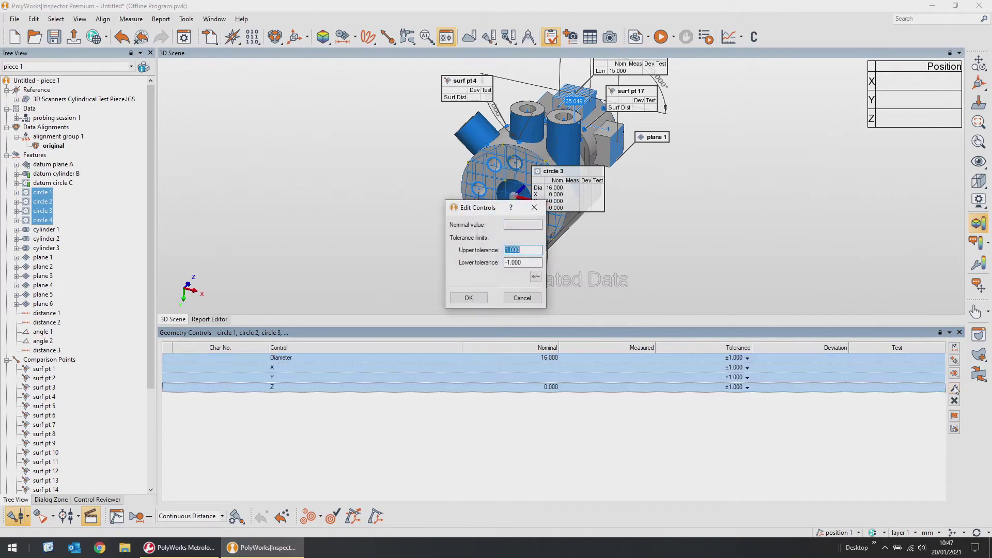
left_click(536, 278)
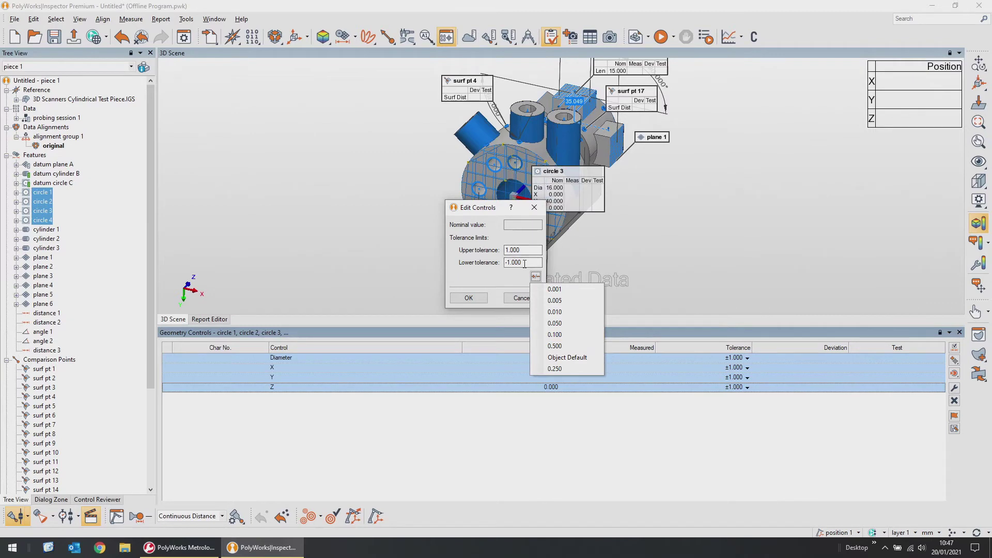
double_click(523, 250)
type("0.3")
key("Tab")
type("-")
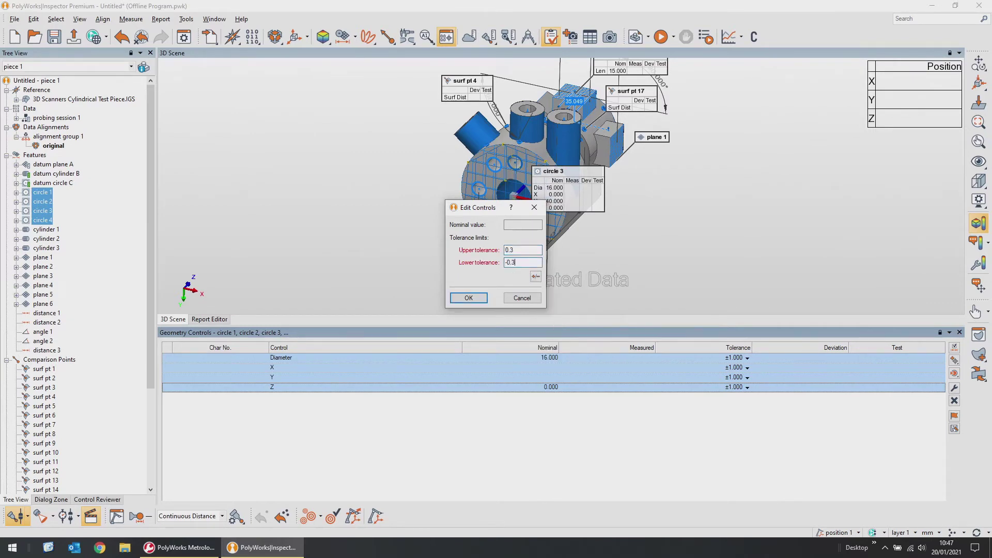
type("0.3")
left_click(469, 298)
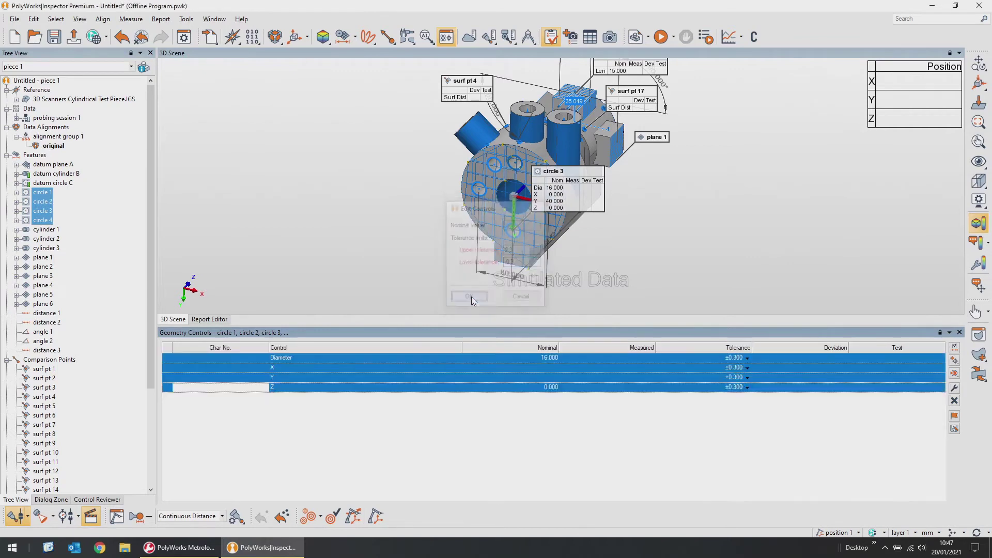
left_click(525, 418)
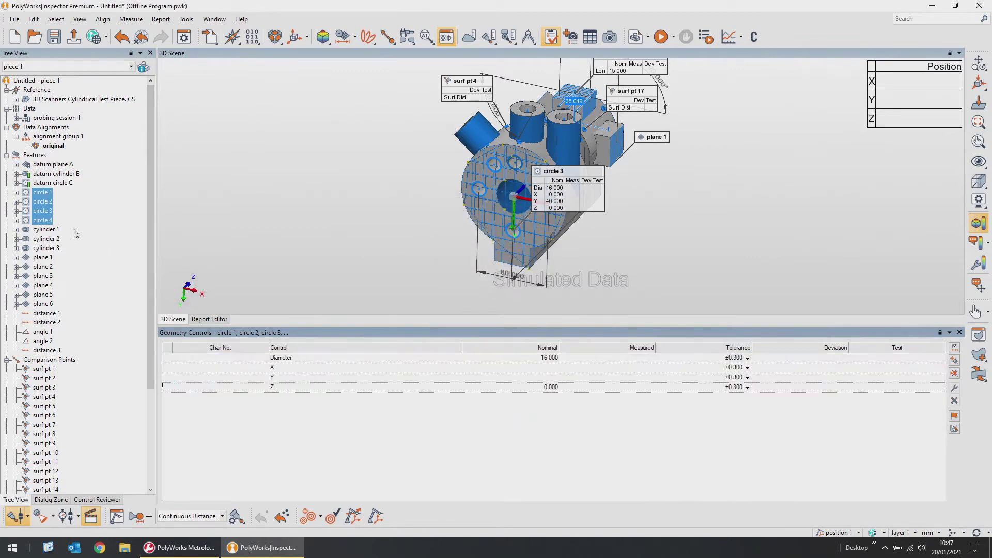
- Set the diameter tolerance of cylinders 1 to 3 to ±0.3
left_click(45, 230)
left_click(45, 248, "shift")
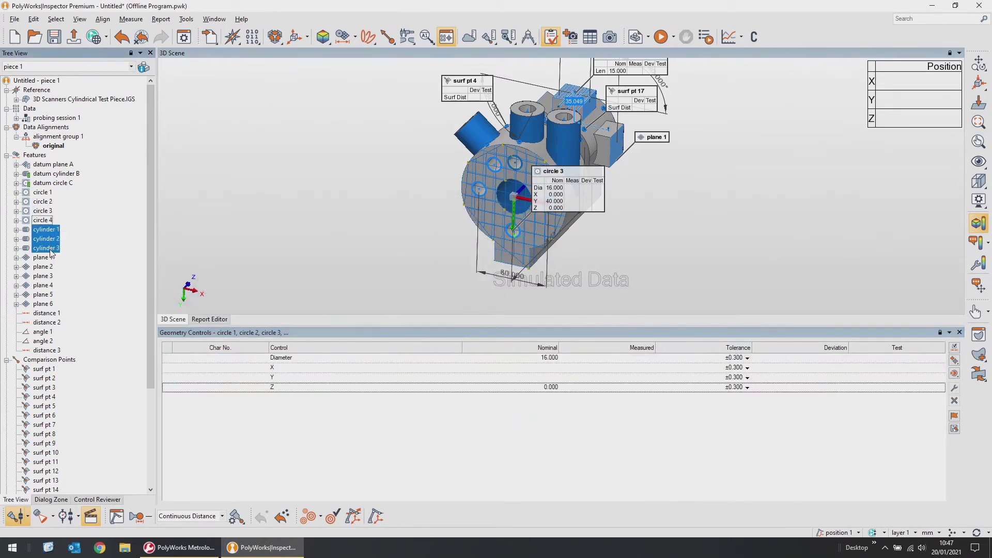
left_click(747, 359)
left_click(742, 400)
left_click(729, 372)
double_click(729, 373)
type("0.3")
key("Tab")
type("-0.3")
key("Return")
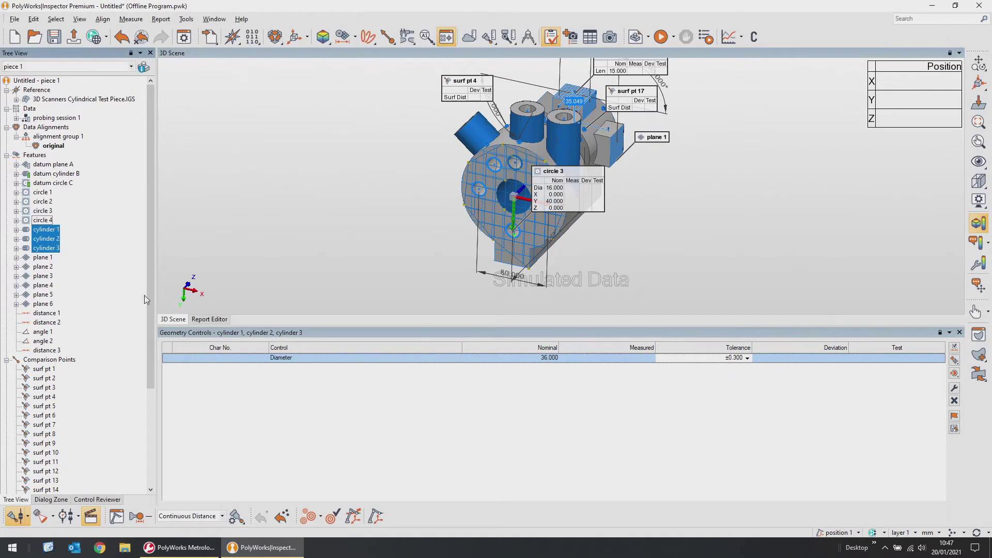
- Add a position control to circle 1 on the end face
left_click(53, 184)
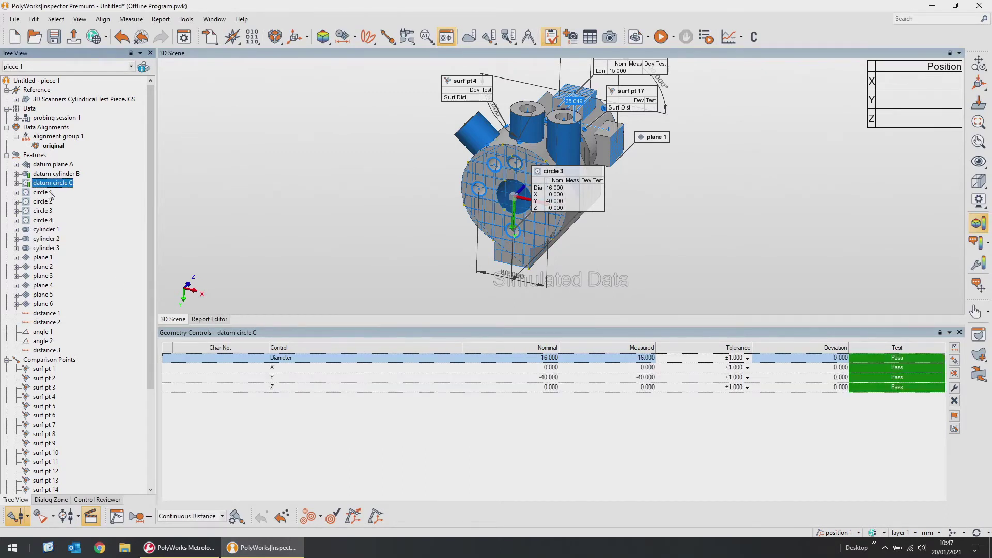
left_click(42, 193)
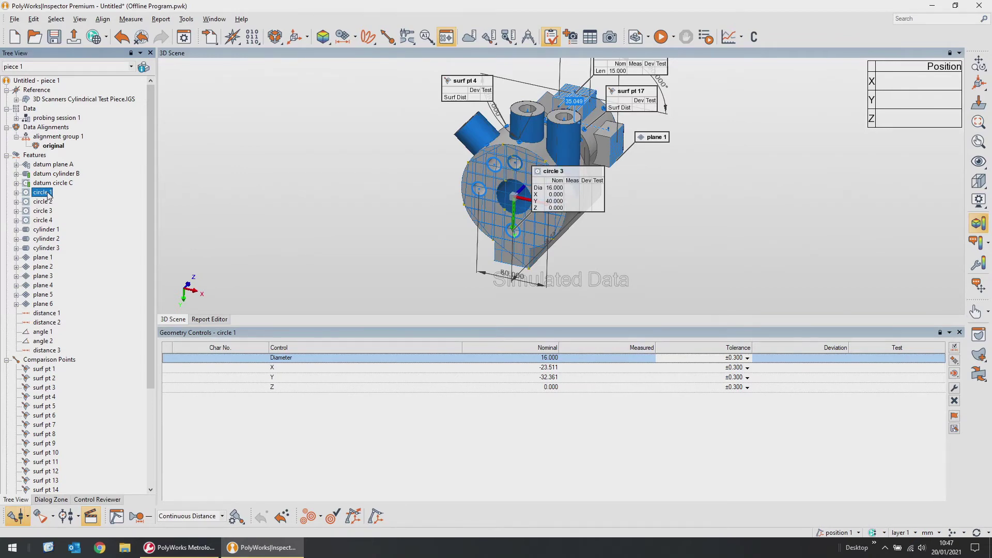
scroll(469, 239, "up", 5)
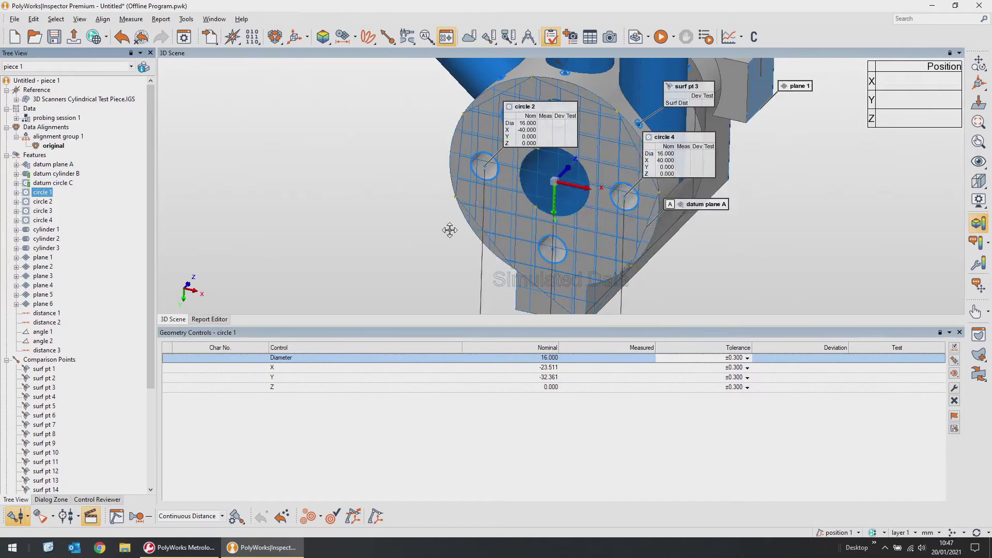
middle_click_drag(455, 232, 445, 267)
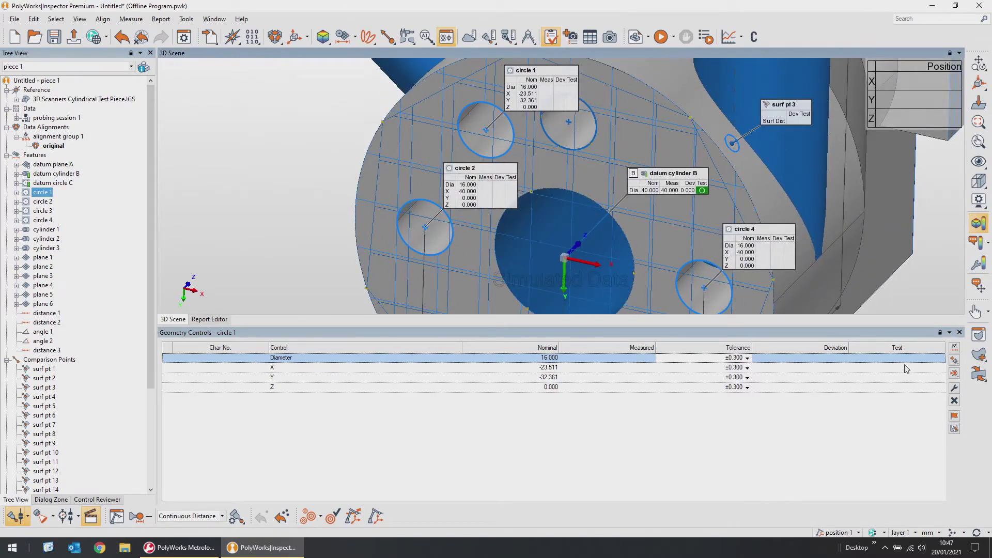
left_click(954, 360)
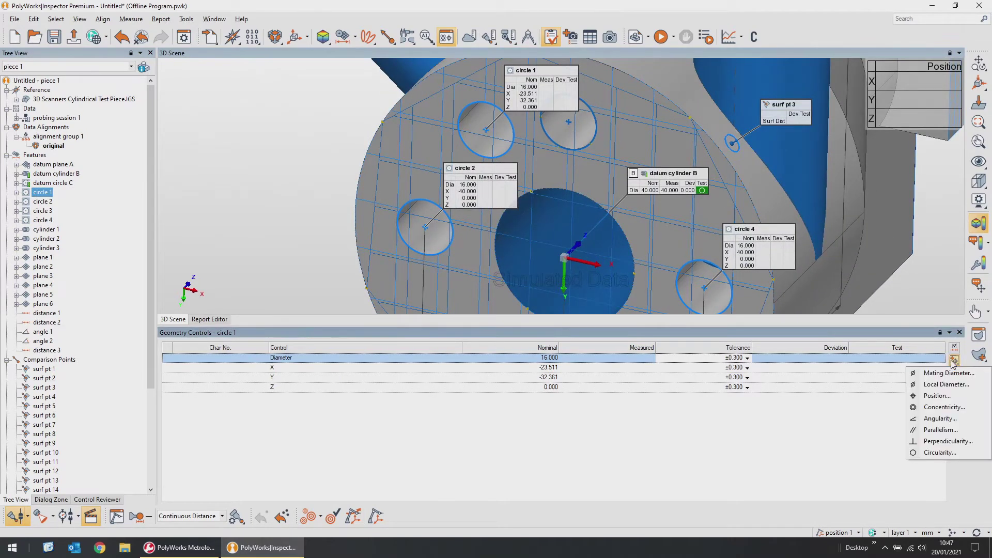
left_click(935, 396)
- Assign A, B and C as the primary, secondary and tertiary datums of circle 1's position control
left_click(360, 385)
left_click(384, 385)
left_click(384, 385)
left_click(381, 399)
left_click(432, 385)
left_click(421, 402)
left_click(480, 385)
left_click(469, 406)
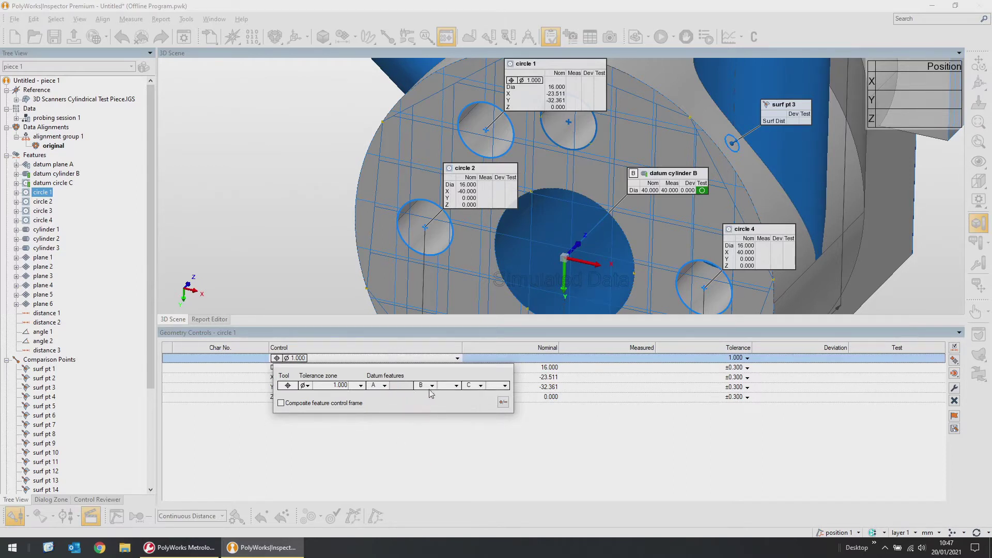
left_click(456, 386)
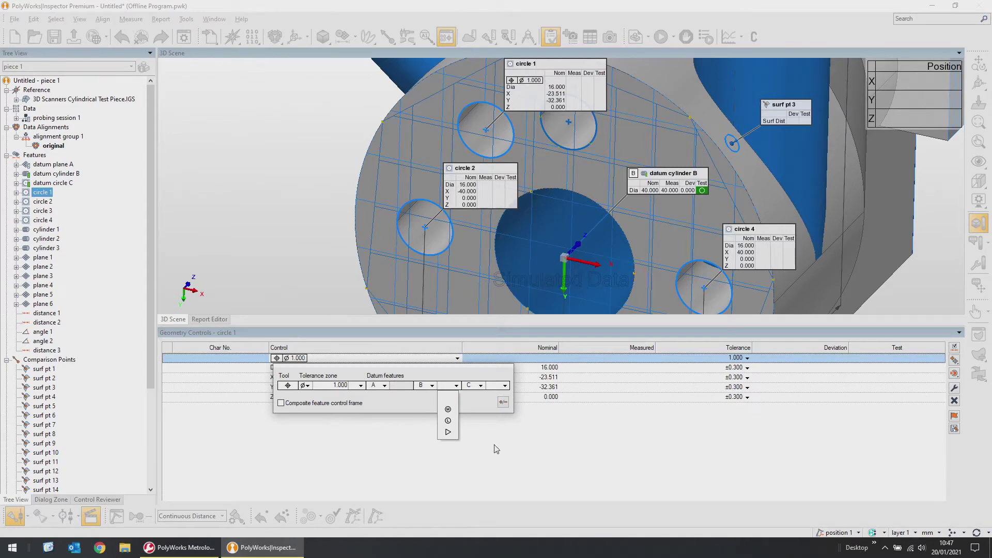
- Set the tolerance zone of circle 1's position control to the 0.500 preset and apply the control
left_click(337, 387)
double_click(337, 385)
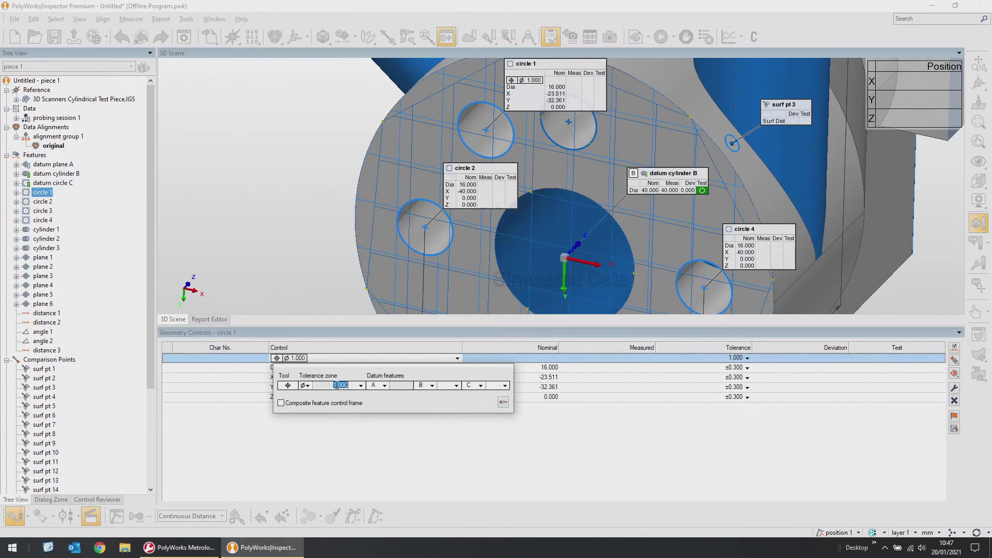
left_click(504, 403)
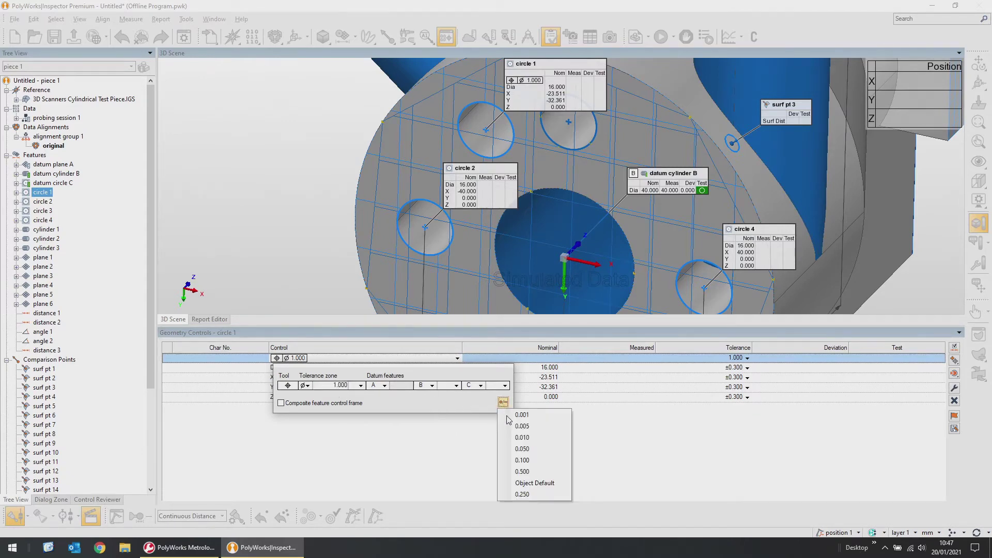
left_click(537, 472)
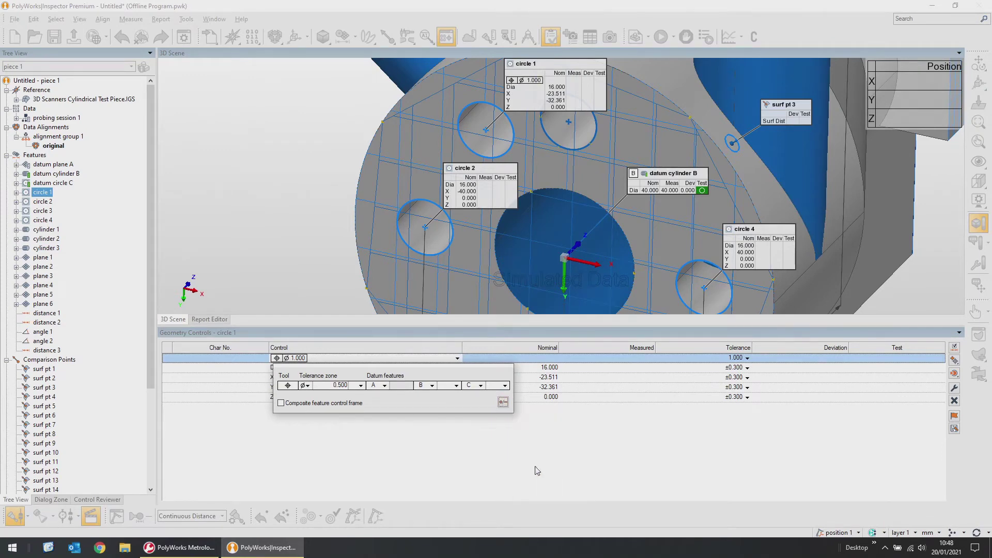
left_click(488, 471)
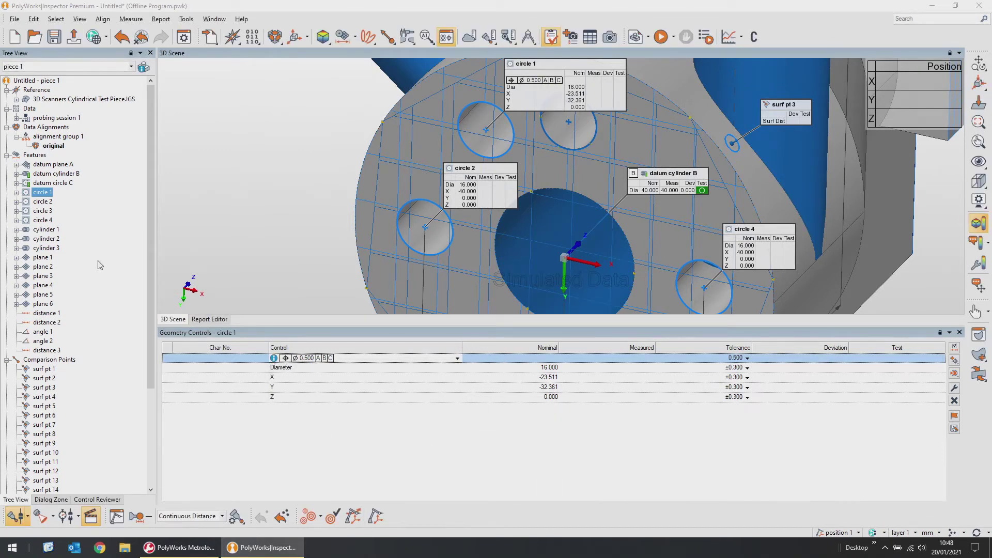
- Add a parallelism control to plane 6 relative to datum A with a 0.500 tolerance zone
left_click_drag(670, 228, 511, 250)
left_click(47, 304)
left_click(955, 360)
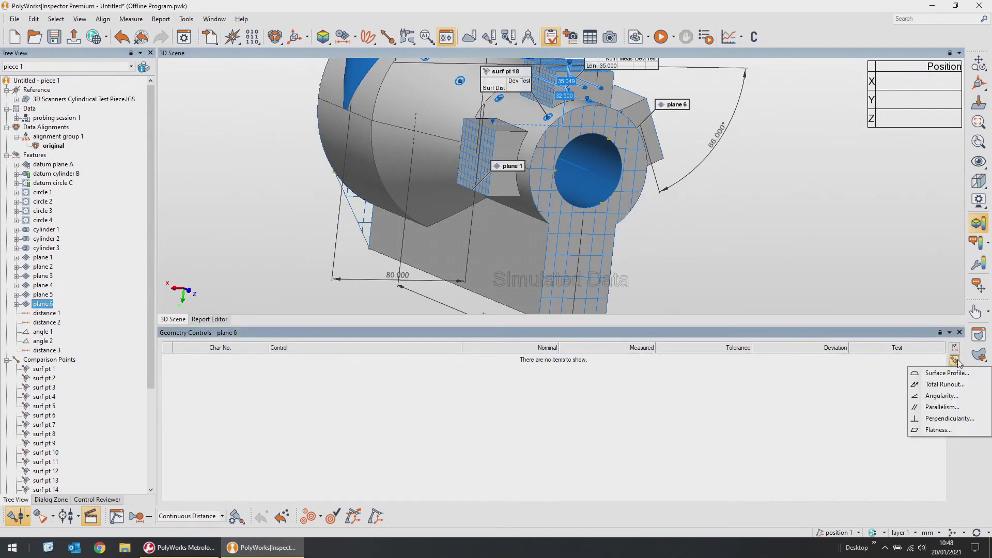
left_click(938, 408)
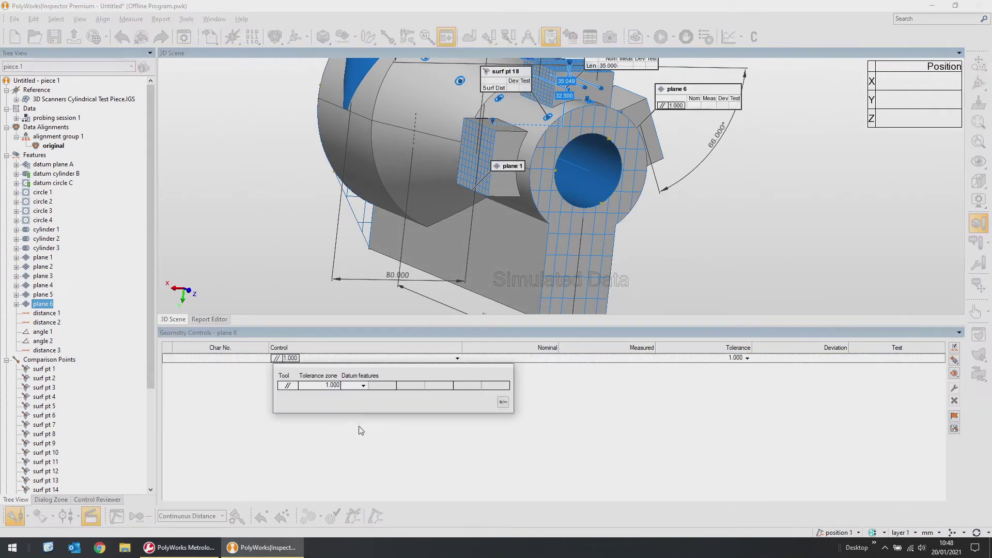
left_click(363, 386)
left_click(354, 401)
left_click(503, 402)
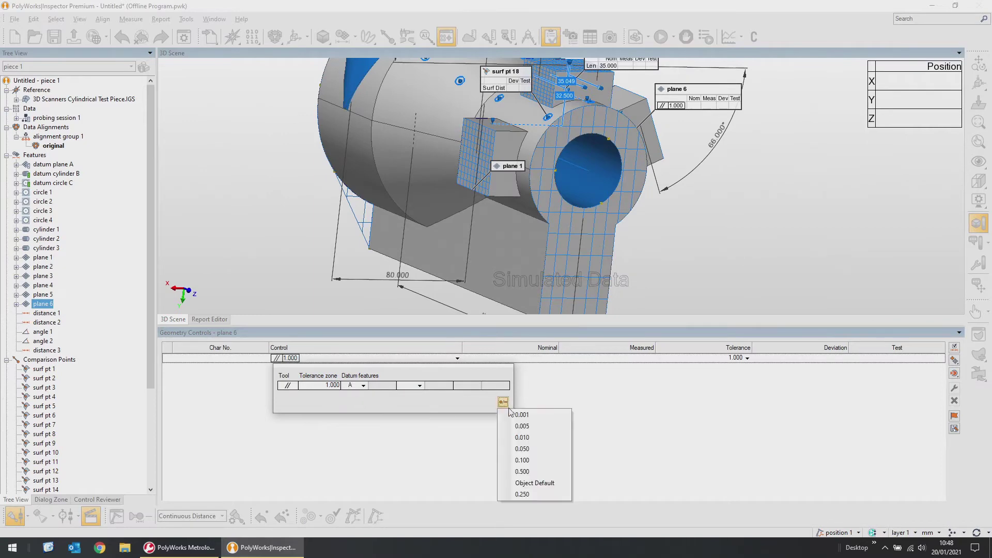
left_click(523, 471)
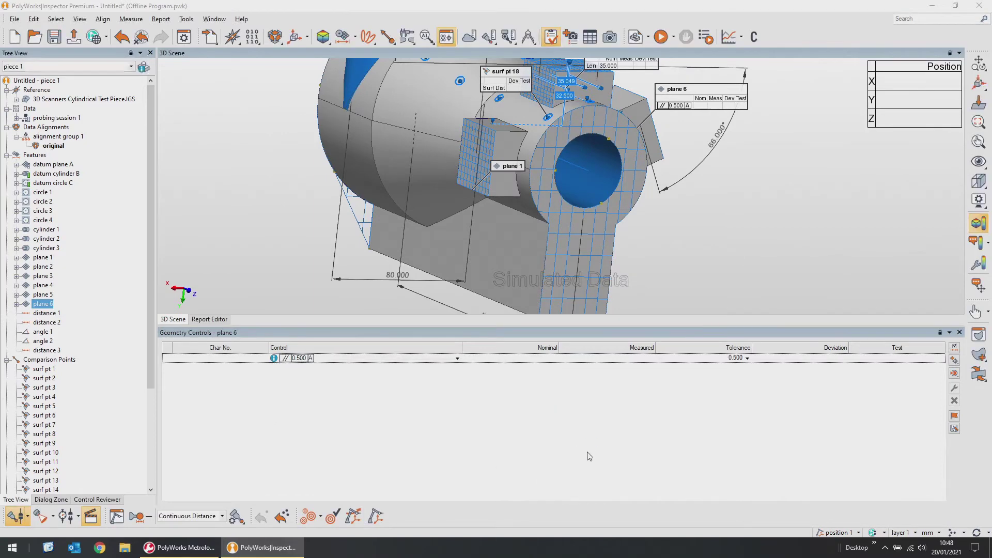
- Set the length tolerance of calipers 1 to 5 to ±0.500 and close the geometry controls
left_click_drag(437, 303, 490, 181)
middle_click_drag(490, 182, 500, 234)
left_click_drag(478, 218, 485, 214)
left_click(44, 369)
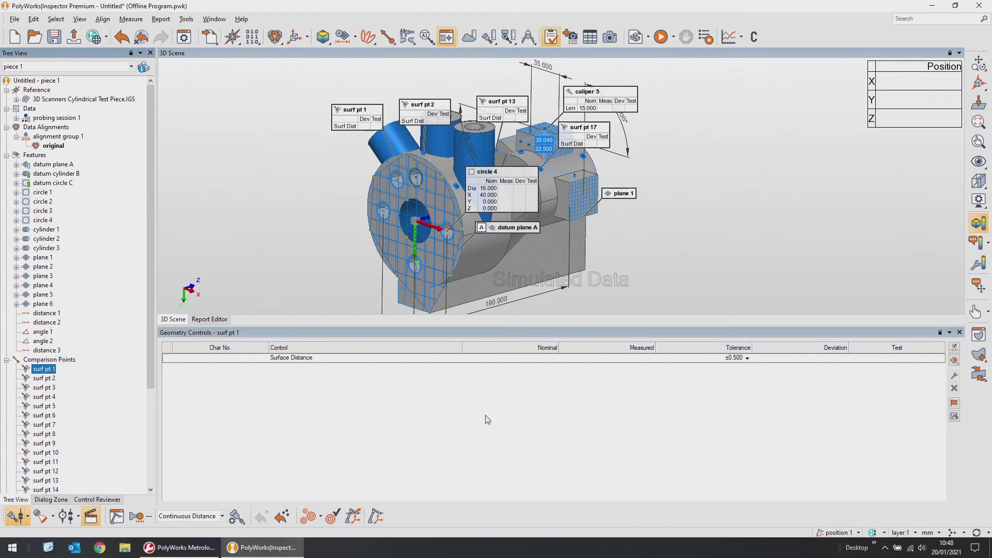
scroll(62, 390, "down", 5)
left_click(53, 425)
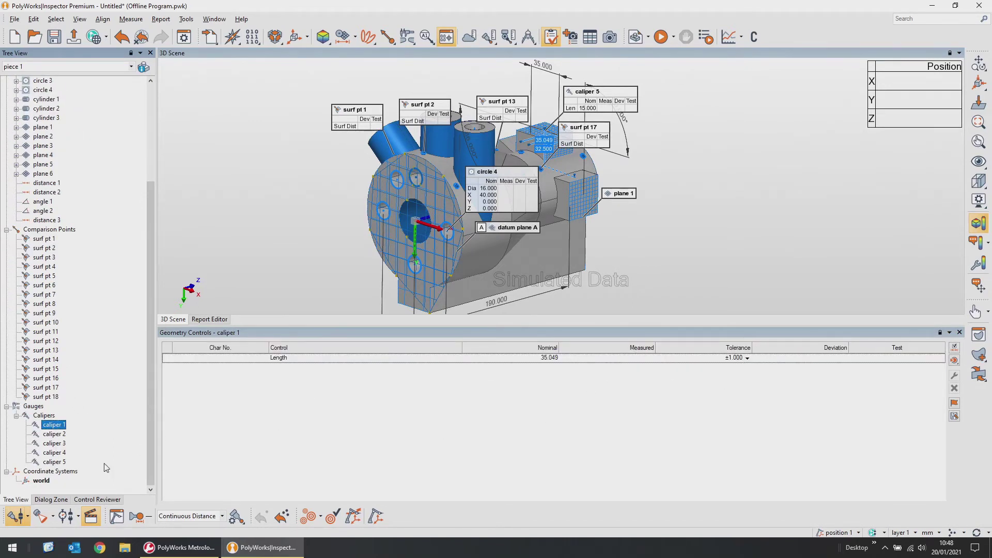
left_click(61, 462, "shift")
left_click(747, 357)
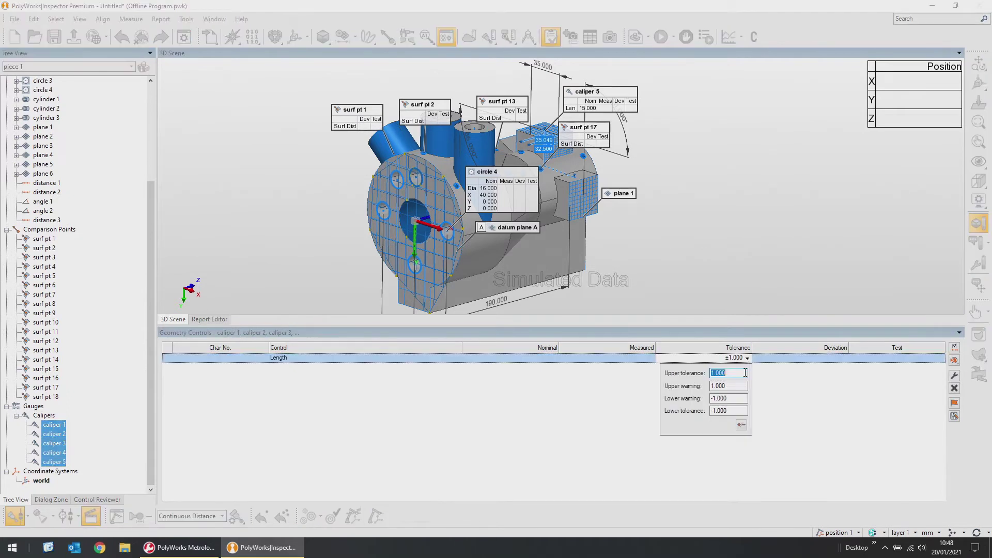
left_click(742, 424)
left_click(741, 424)
left_click(769, 495)
left_click(460, 412)
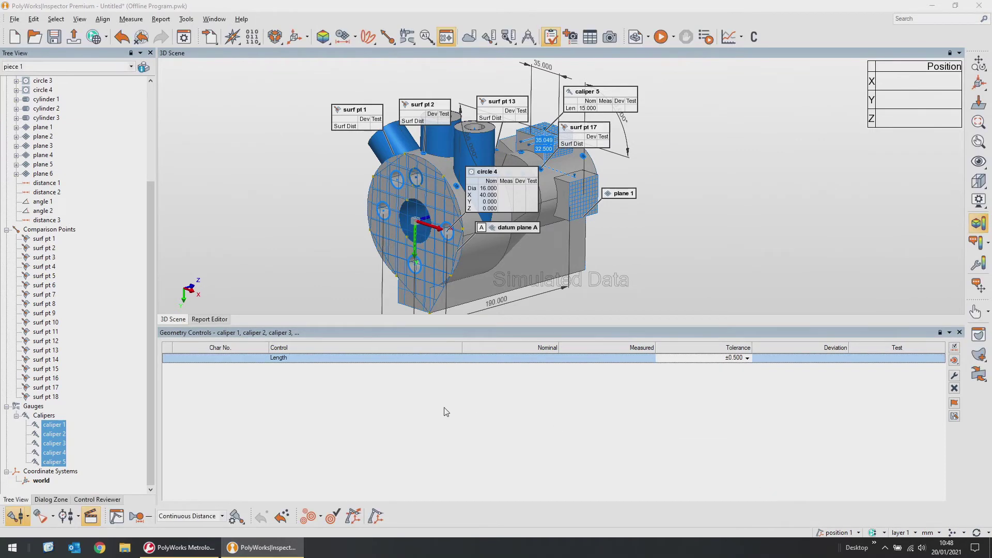
left_click(88, 449)
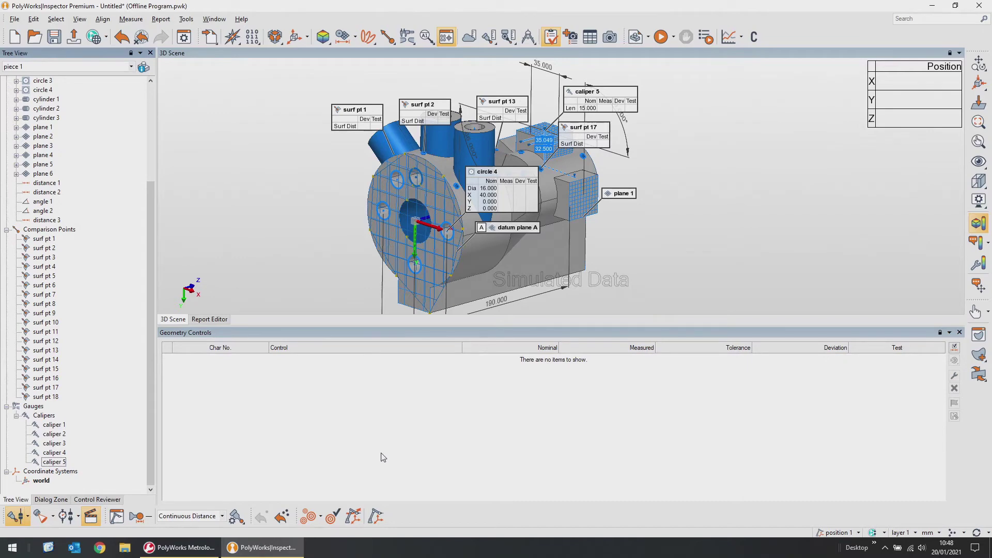
left_click(960, 332)
- Align the piece to the A B C datum reference frame and close the datum alignment settings
right_click_drag(542, 285, 534, 337)
middle_click_drag(533, 337, 631, 326)
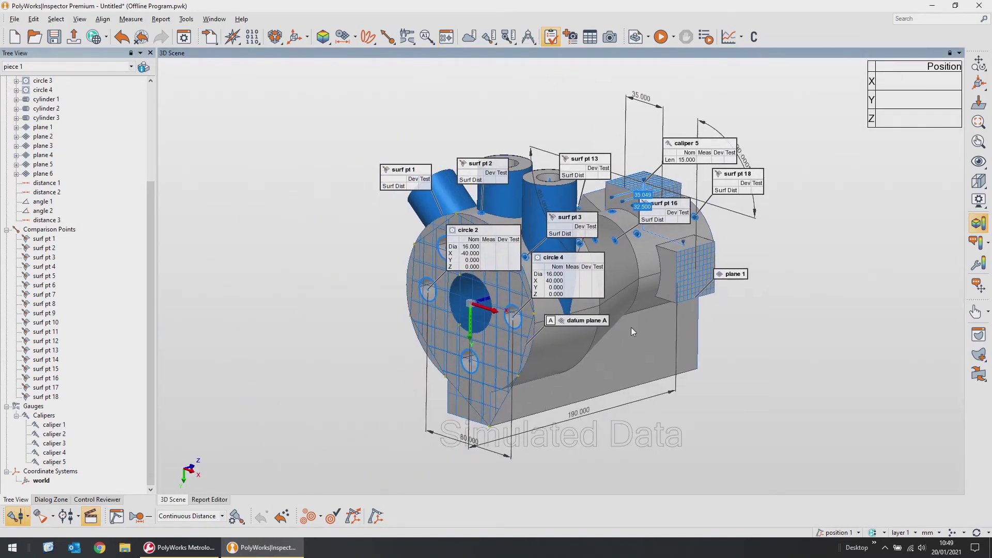
left_click_drag(632, 326, 634, 334)
scroll(125, 333, "up", 5)
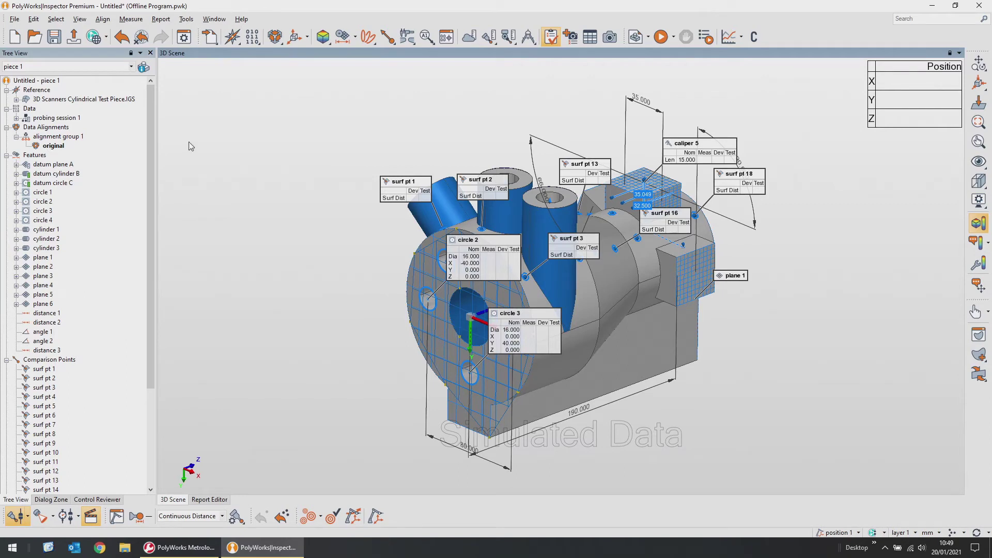
left_click(274, 43)
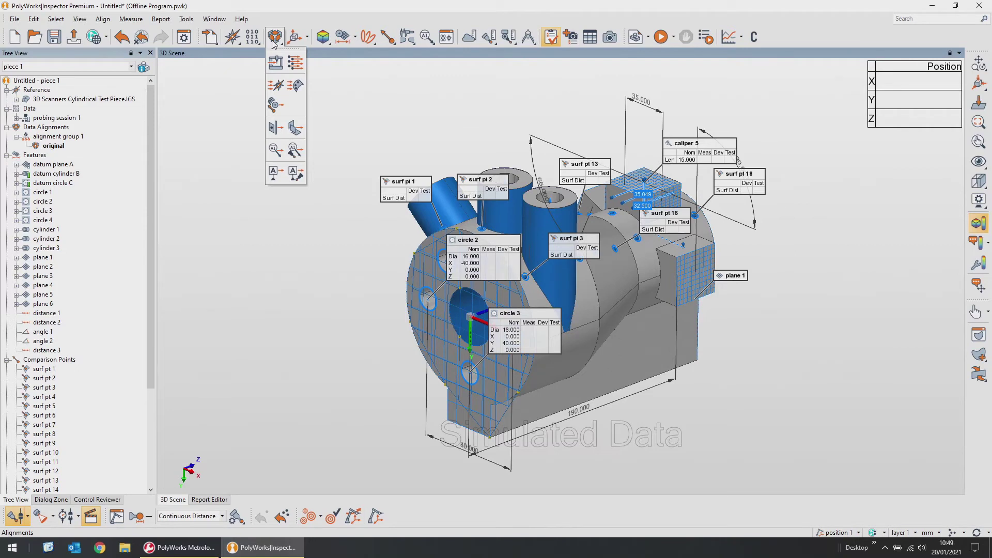
left_click(274, 174)
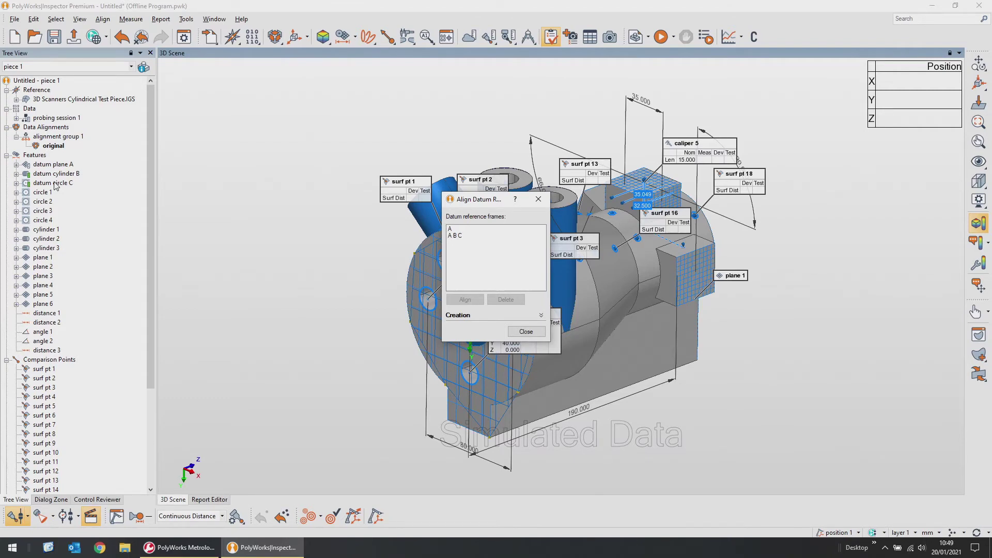
left_click(473, 236)
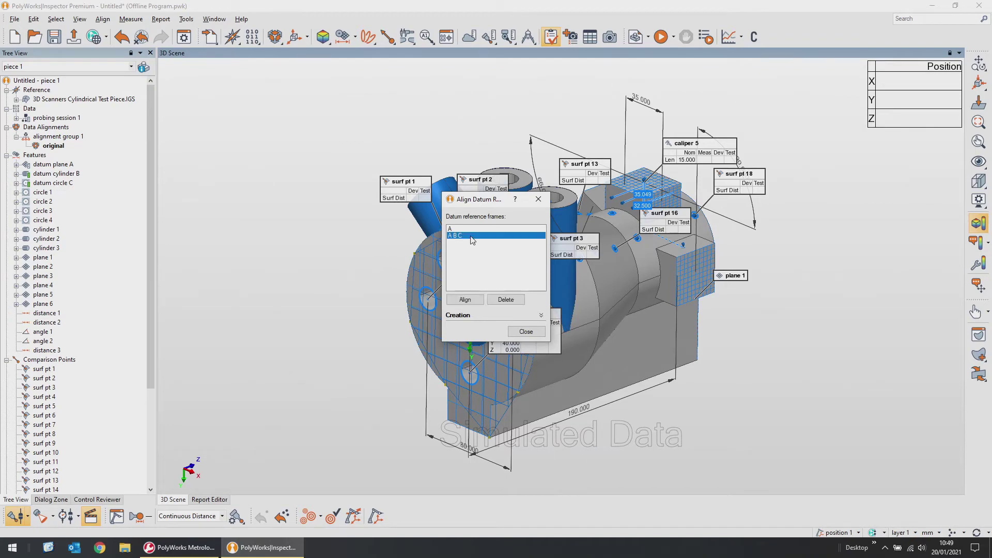
left_click(471, 315)
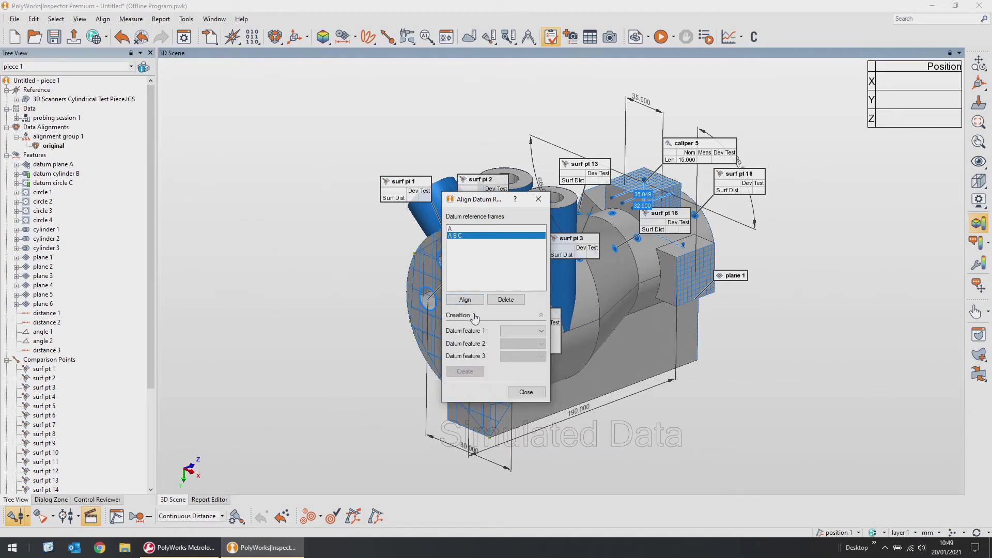
left_click(530, 332)
left_click(532, 335)
left_click(468, 304)
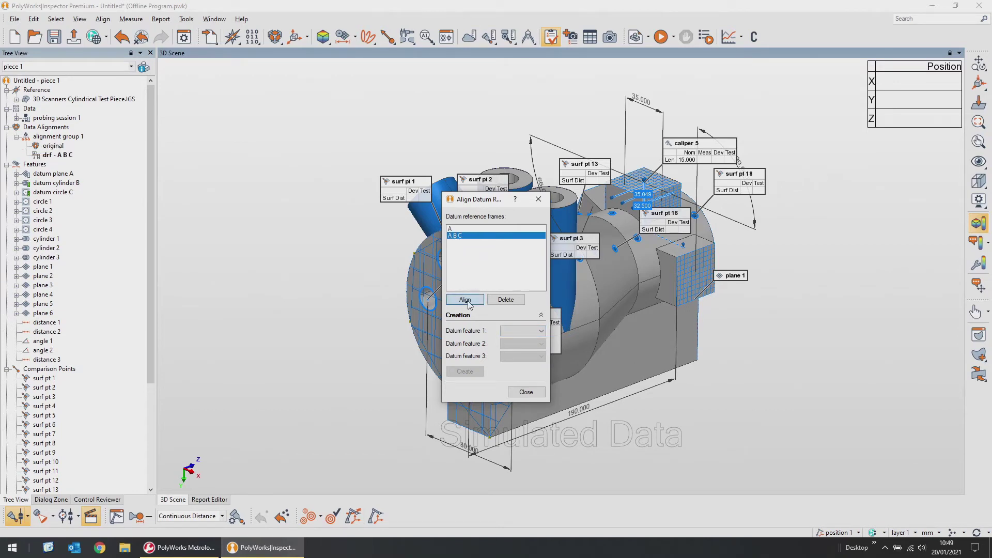
left_click(538, 199)
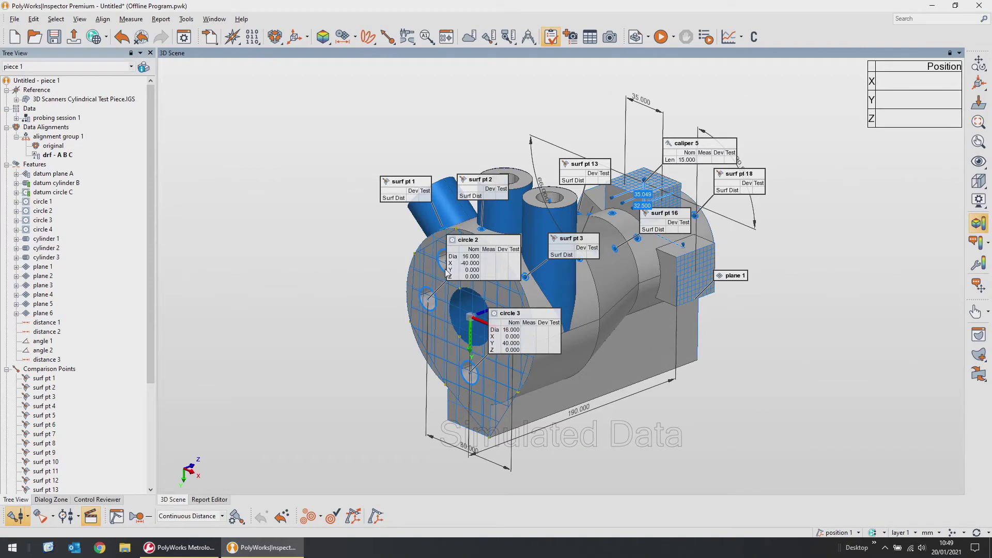
left_click(57, 156)
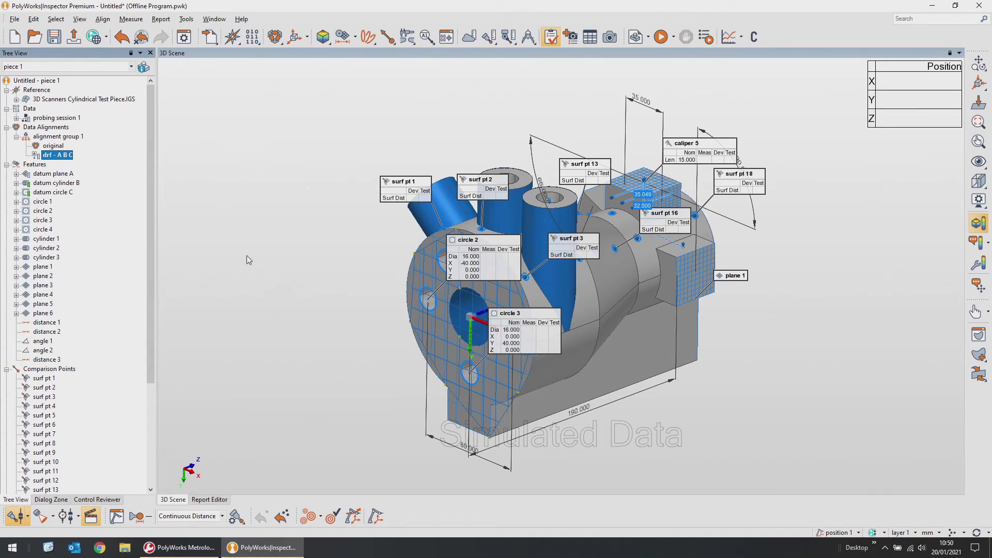
left_click(96, 191)
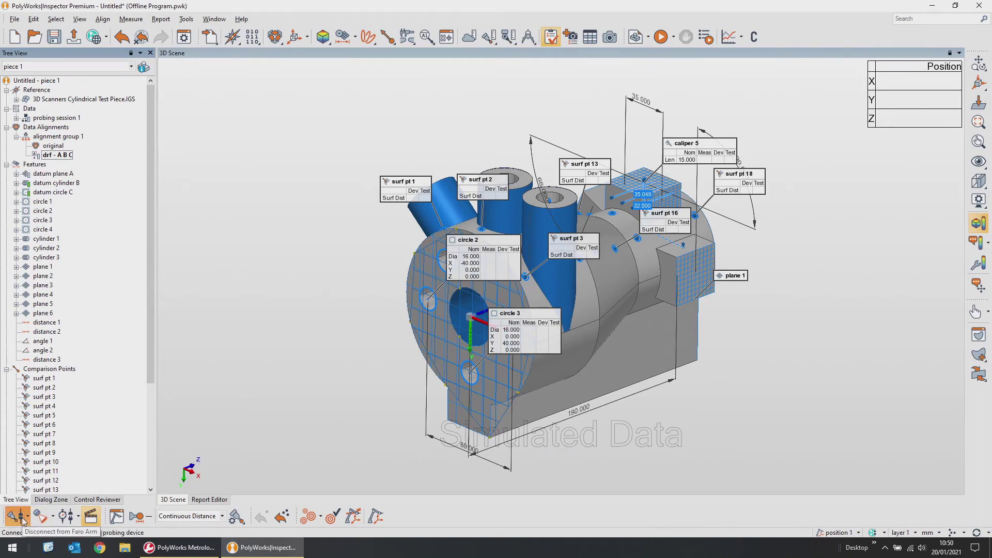
- Choose the Hexagon/Romer Absolute Arm for Scanning as scanning device and start a new surface scan with real-time quality meshing into a polygonal model
left_click(53, 518)
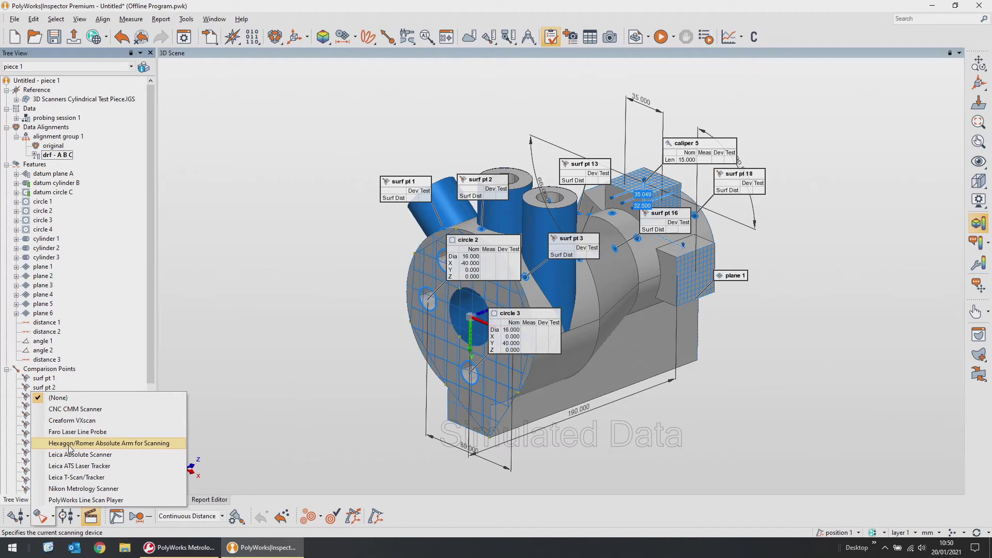
left_click(69, 446)
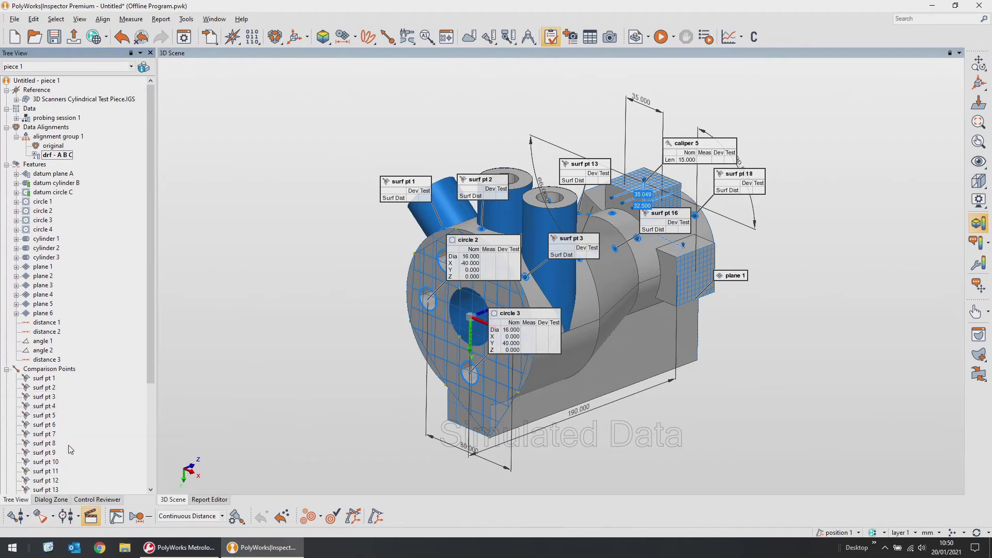
left_click(41, 519)
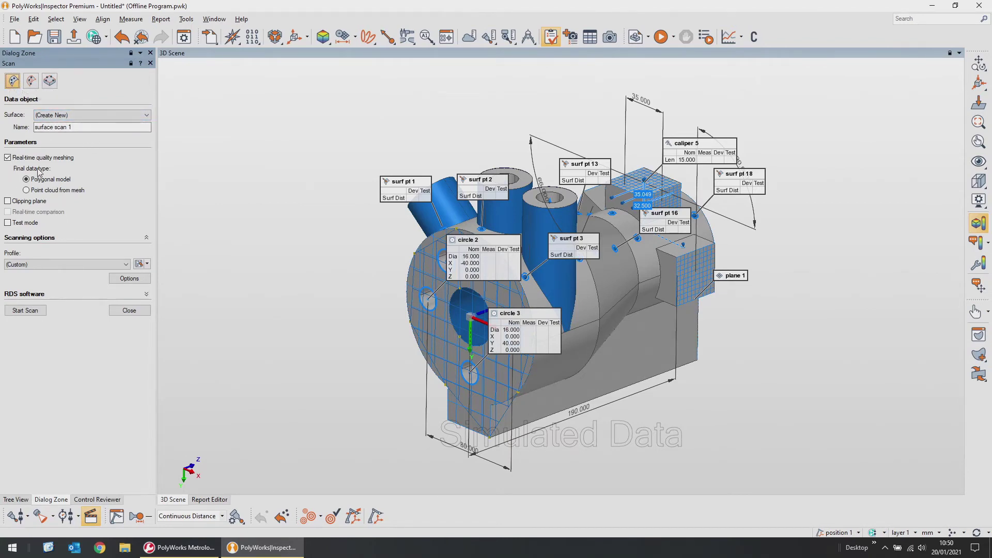
left_click(67, 295)
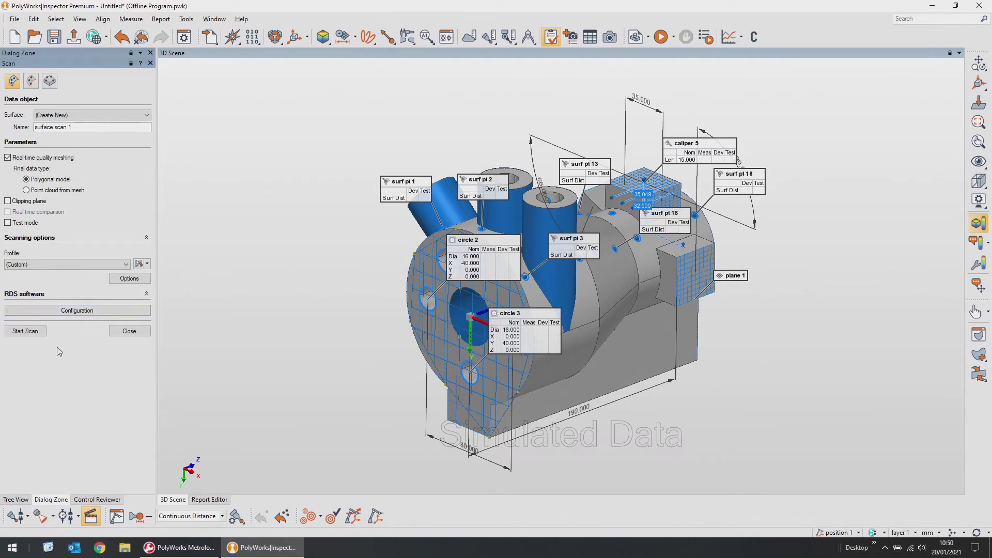
left_click(24, 331)
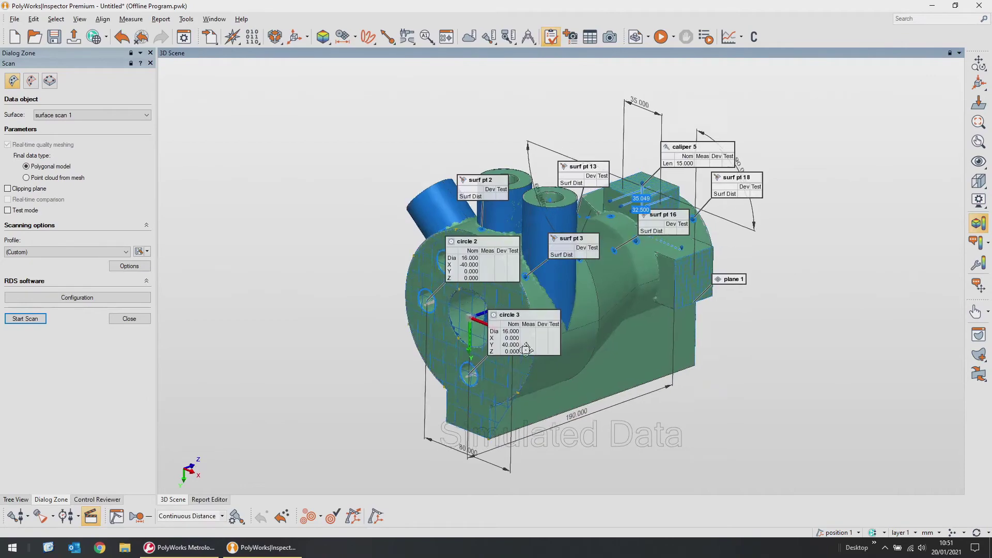
- Check the scan coverage in the front face's holes and around the body, and end the scan
scroll(454, 334, "up", 6)
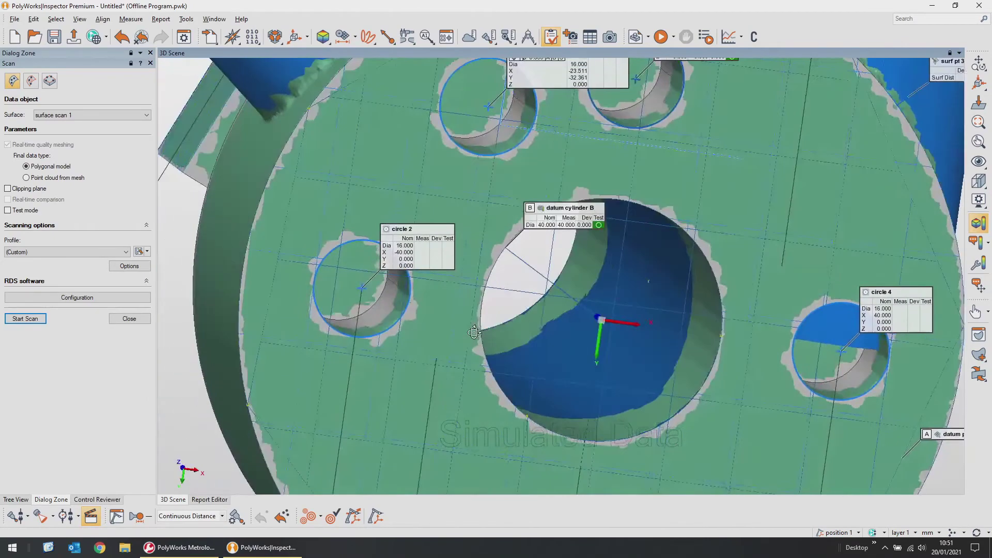
left_click_drag(475, 332, 436, 339)
scroll(436, 339, "down", 5)
middle_click_drag(493, 341, 507, 279)
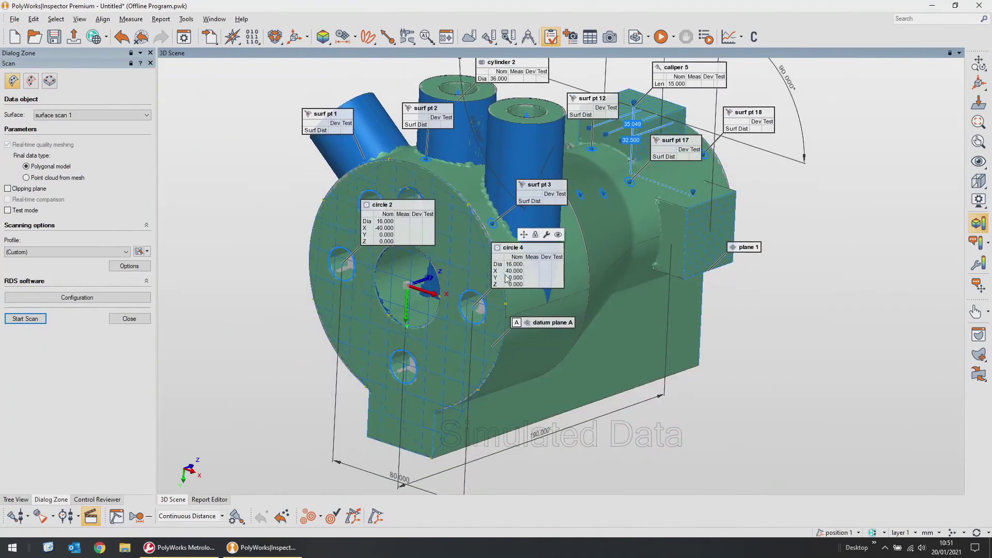
left_click_drag(523, 351, 558, 372)
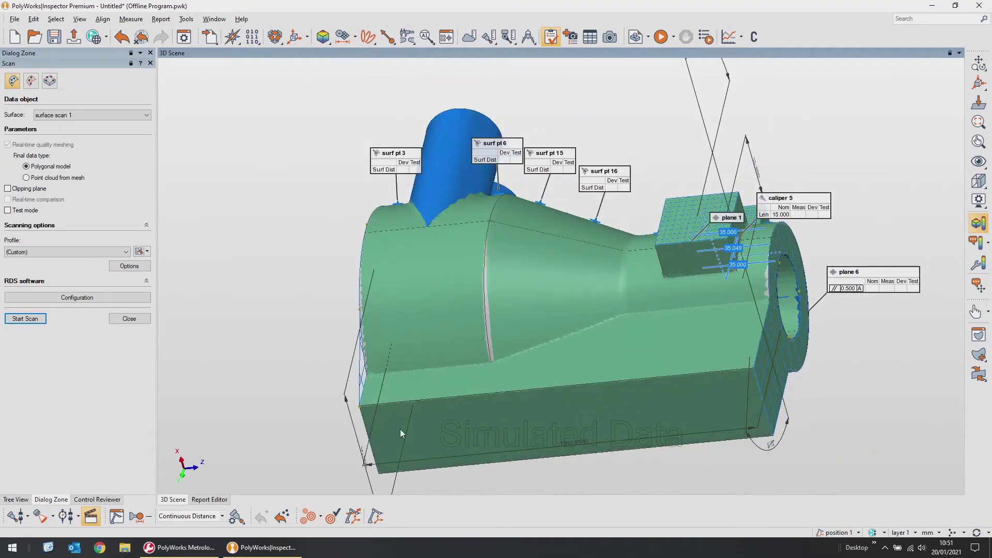
left_click_drag(584, 415, 633, 488)
left_click_drag(569, 367, 466, 223)
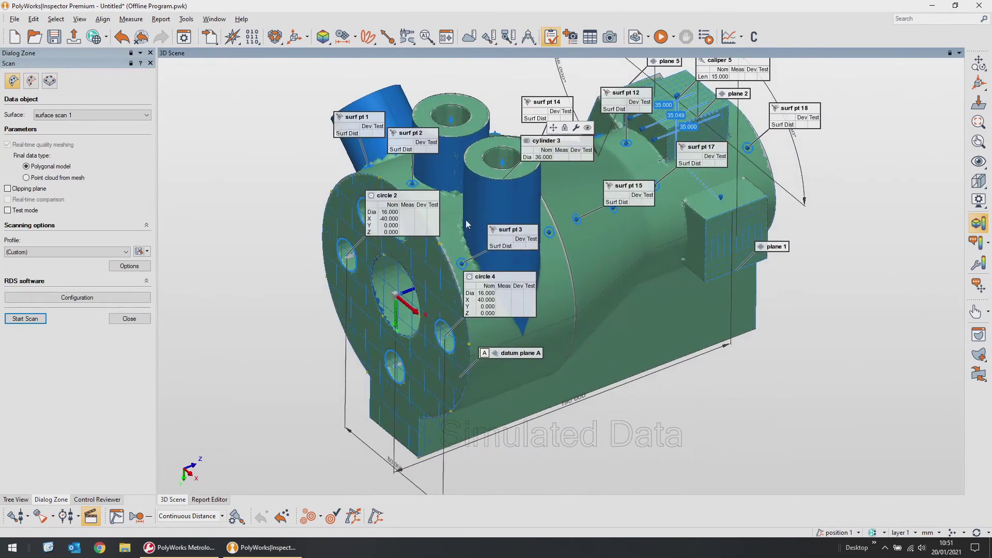
left_click(137, 319)
- Hide the features, examine the scanned mesh around surf pt 3 and the front face's holes, and show the features again
left_click_drag(499, 277, 473, 254)
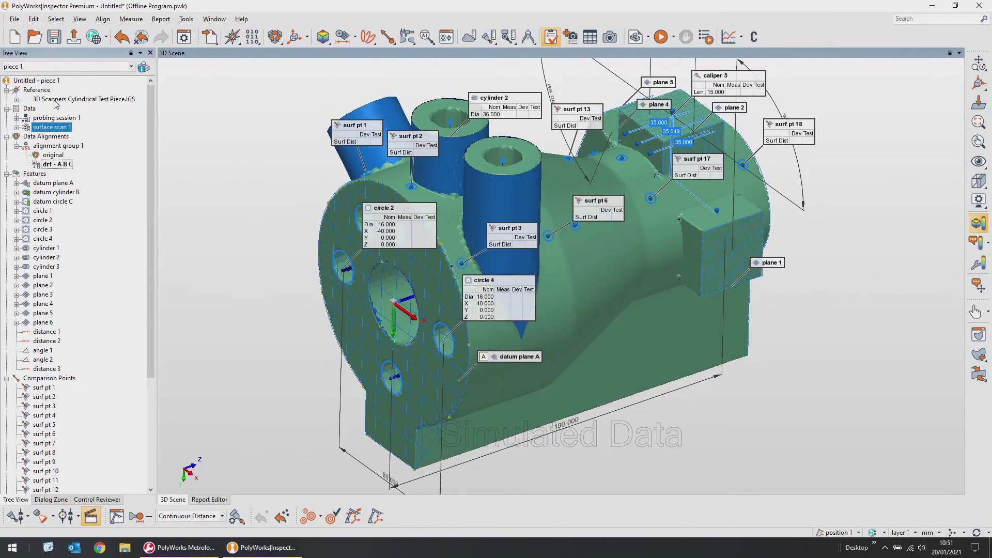
left_click(43, 165)
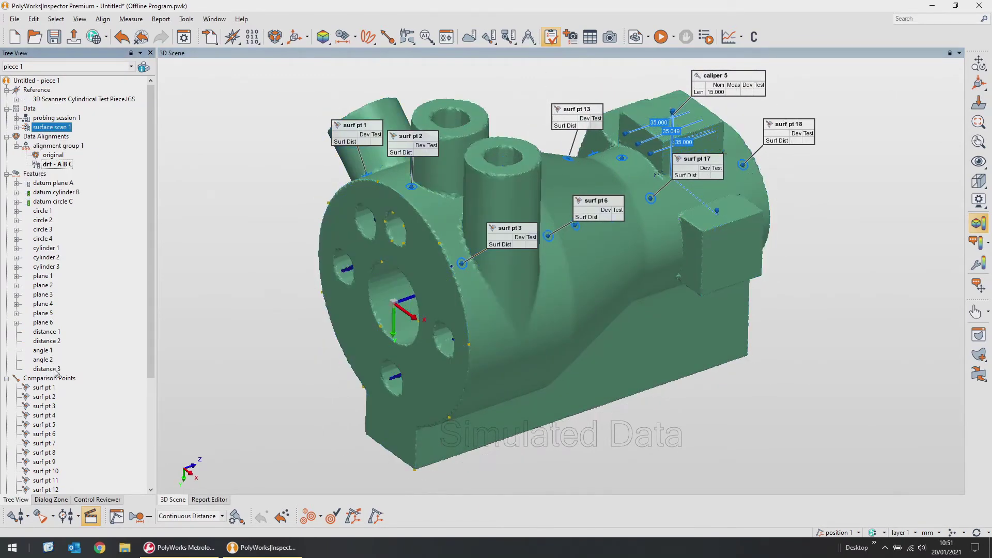
scroll(414, 243, "up", 6)
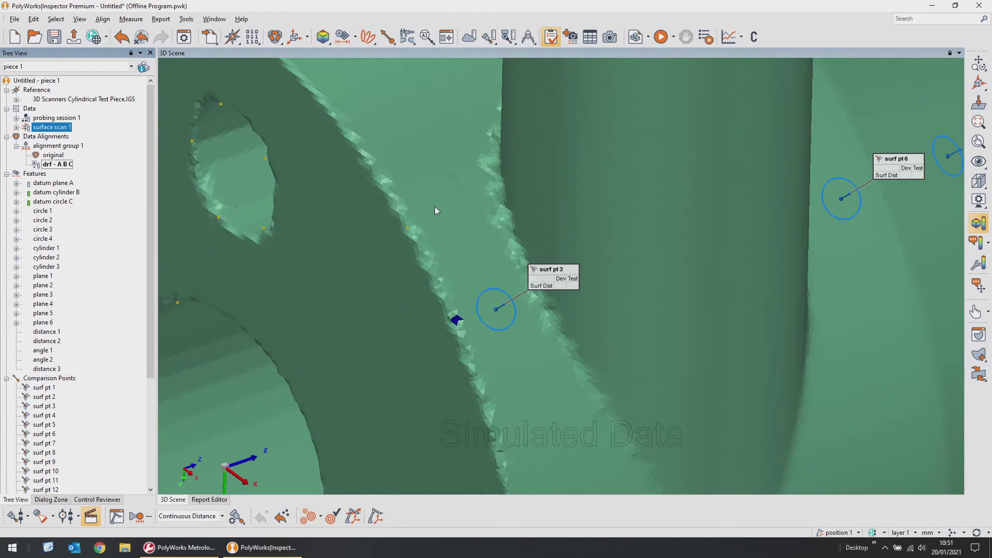
middle_click_drag(379, 328, 479, 235)
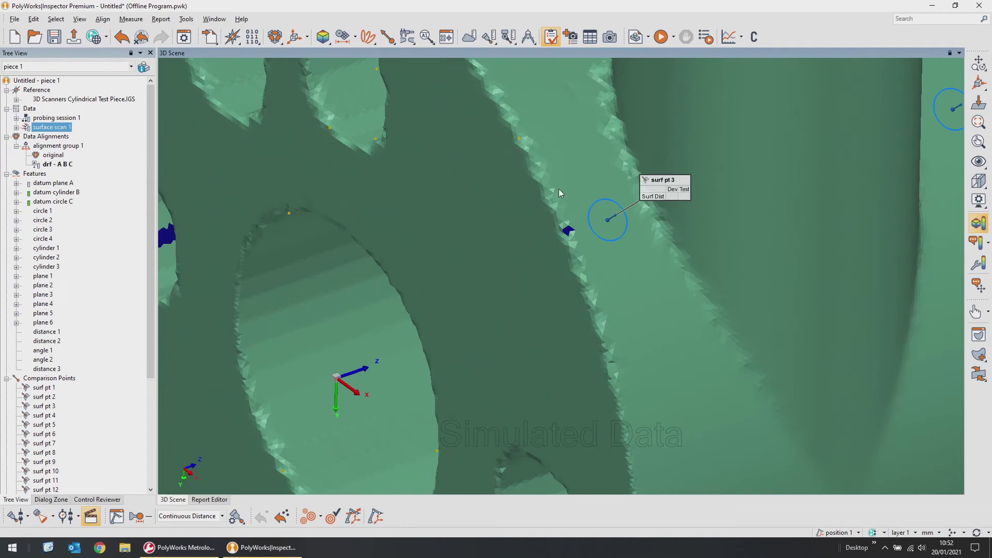
left_click_drag(559, 191, 553, 271)
scroll(555, 184, "down", 5)
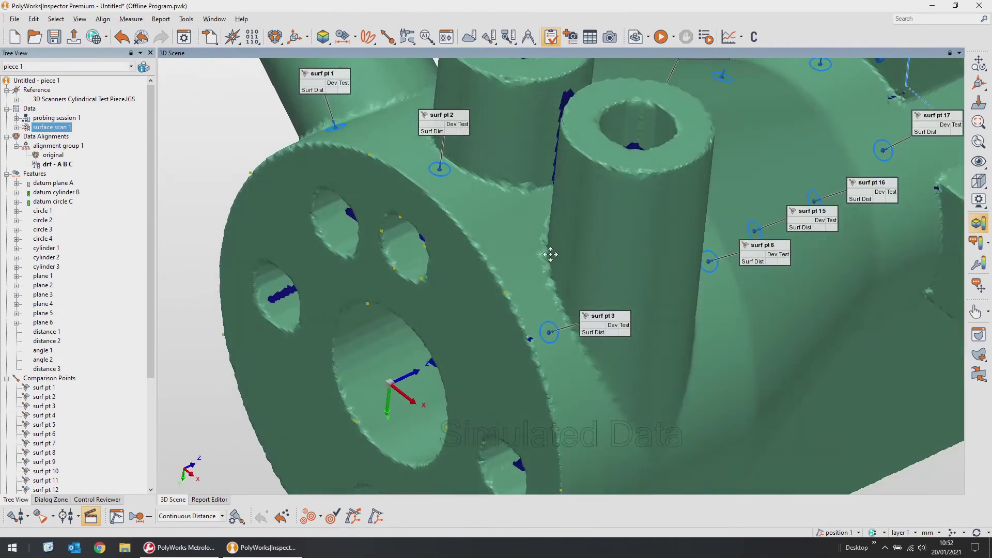
middle_click_drag(551, 254, 538, 319)
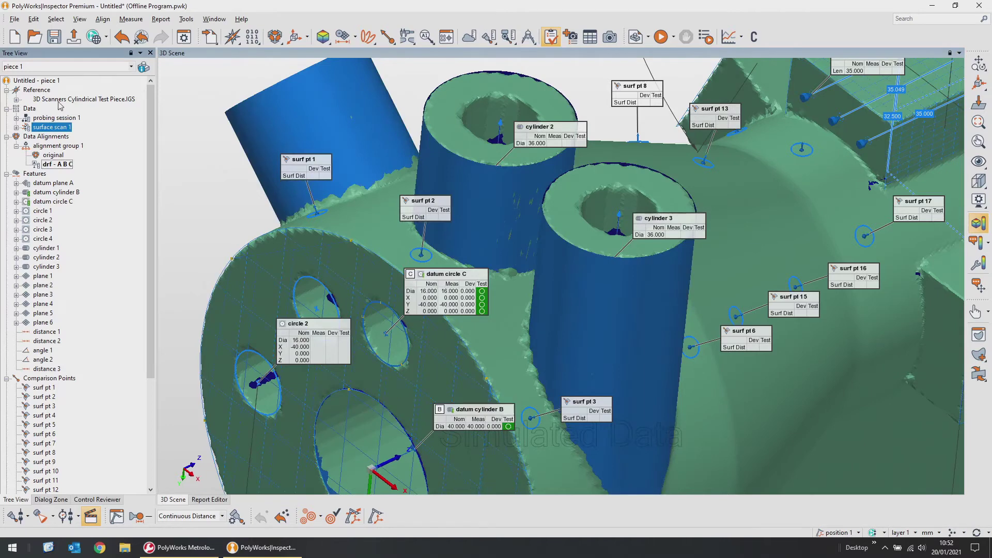
scroll(583, 279, "down", 5)
mouse_move(566, 273)
left_mouse_down()
mouse_move(582, 279)
mouse_move(577, 272)
left_mouse_up()
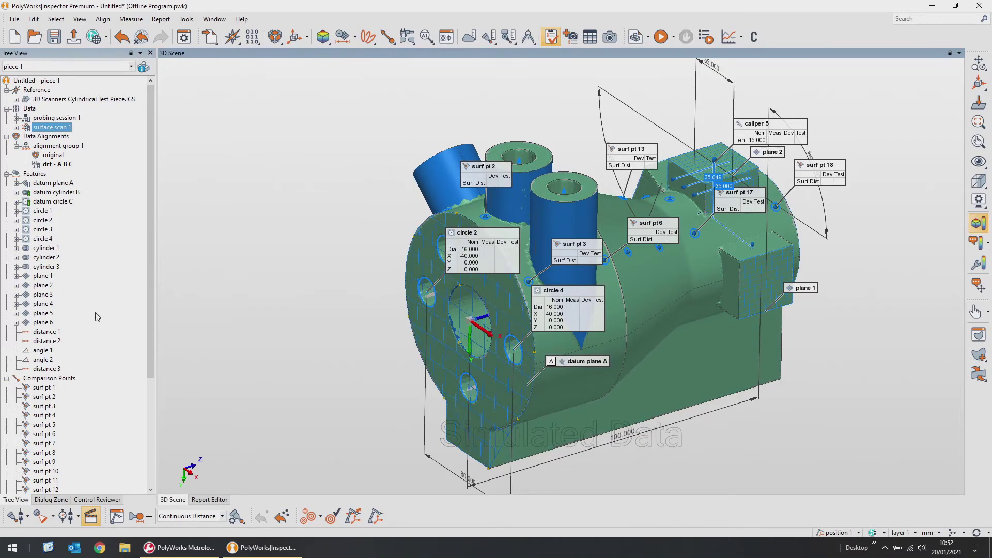
- Extract the measured geometry of circles 1 to 4, cylinders 1 to 3 and planes 1 to 6 from the scan
left_click(49, 212)
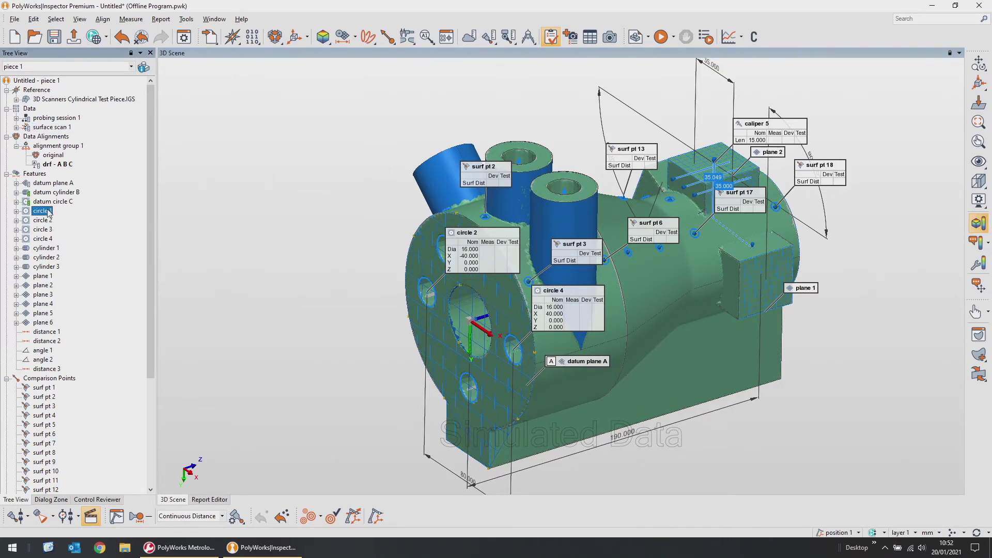
left_click(46, 323, "shift")
right_click(49, 268)
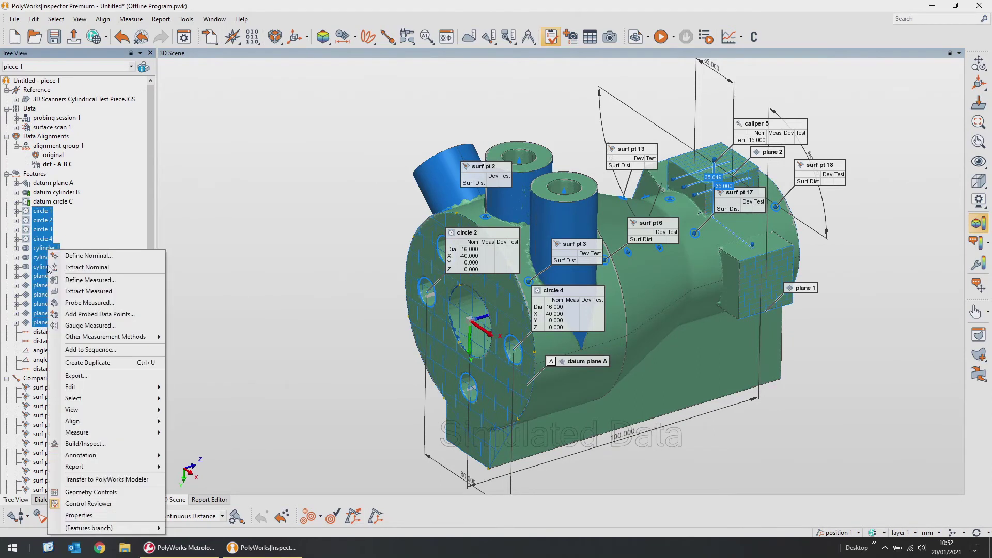
left_click(90, 292)
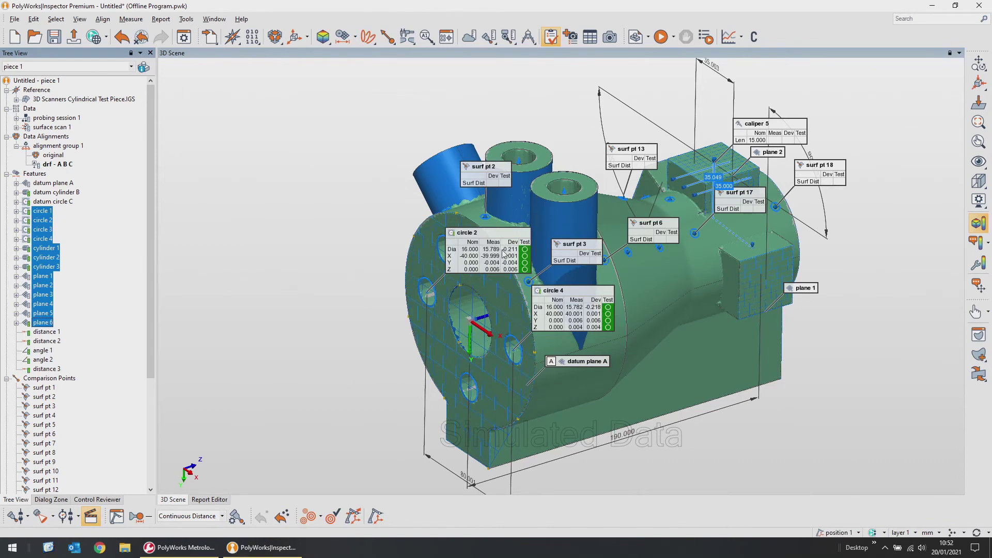
- Examine circle 2's measured results and the scan data inside its hole, and clear the feature selection
mouse_move(518, 273)
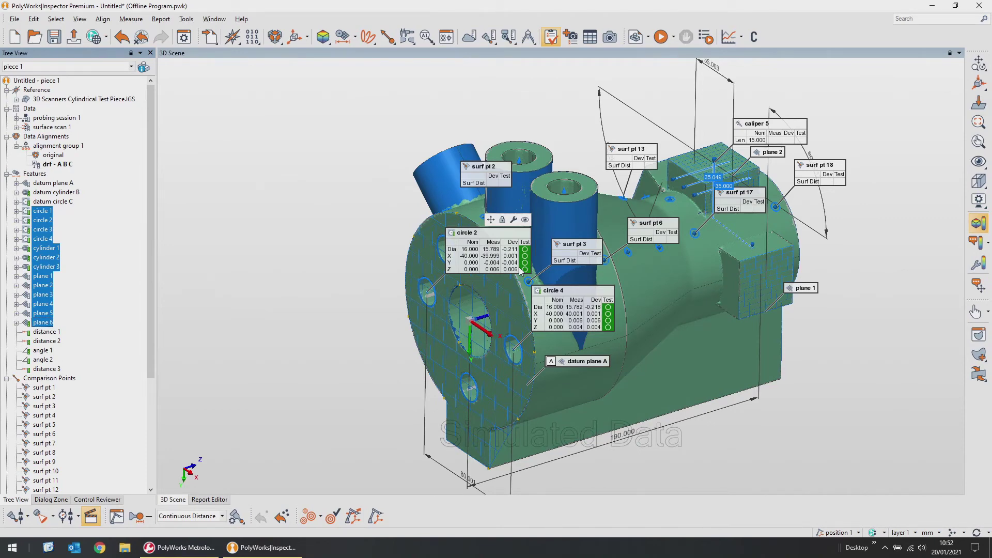
scroll(425, 307, "up", 5)
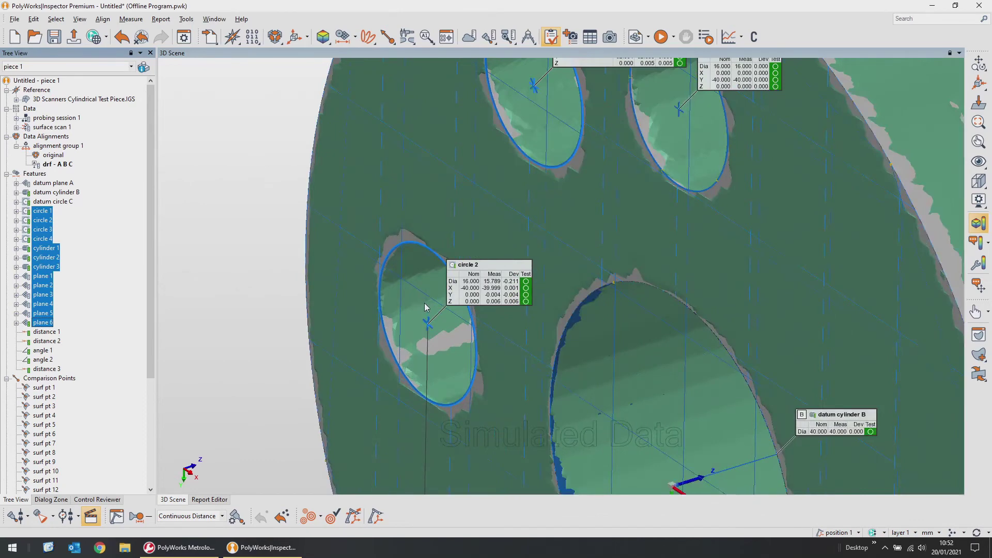
left_click_drag(426, 264, 395, 207)
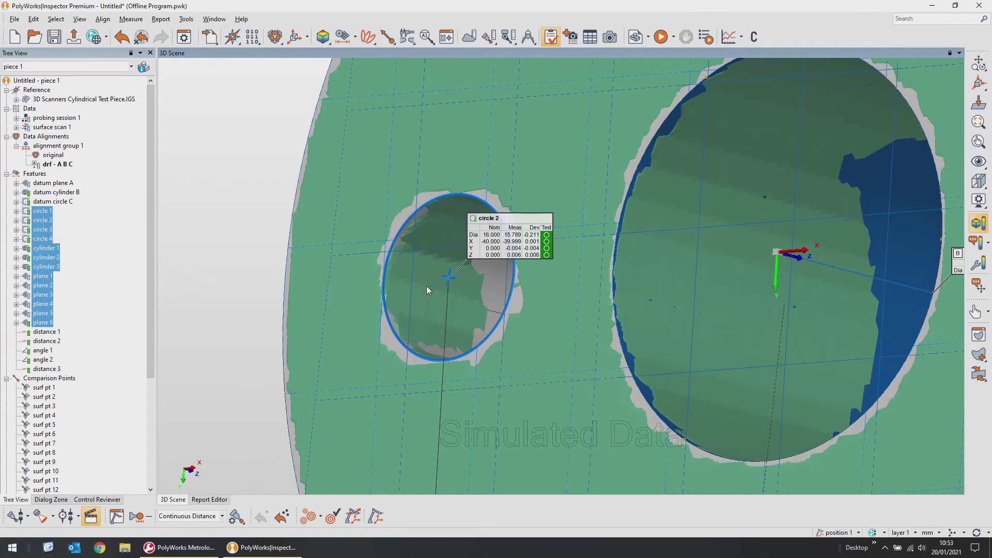
mouse_move(576, 191)
left_mouse_down()
mouse_move(620, 218)
mouse_move(563, 250)
mouse_move(666, 237)
left_mouse_up()
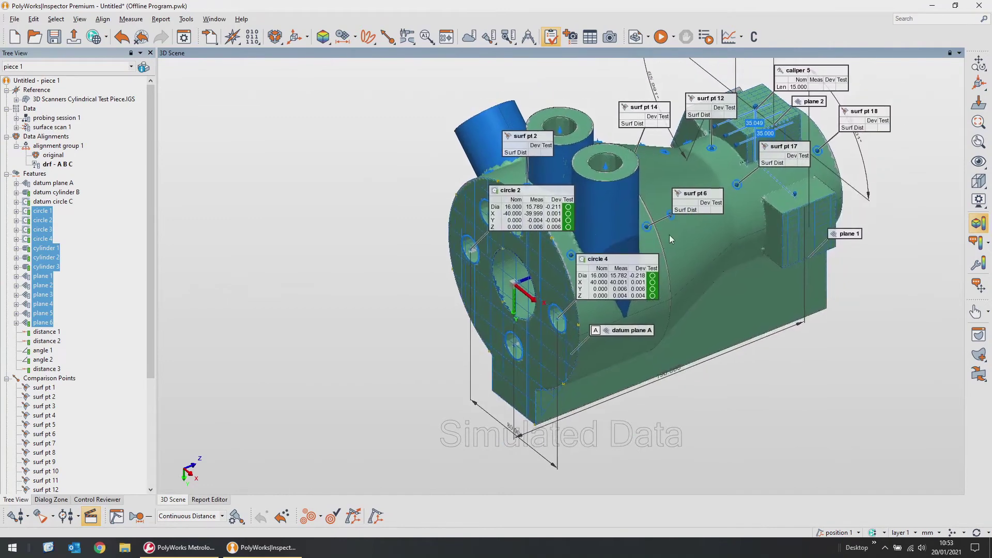
middle_click_drag(670, 238, 657, 252)
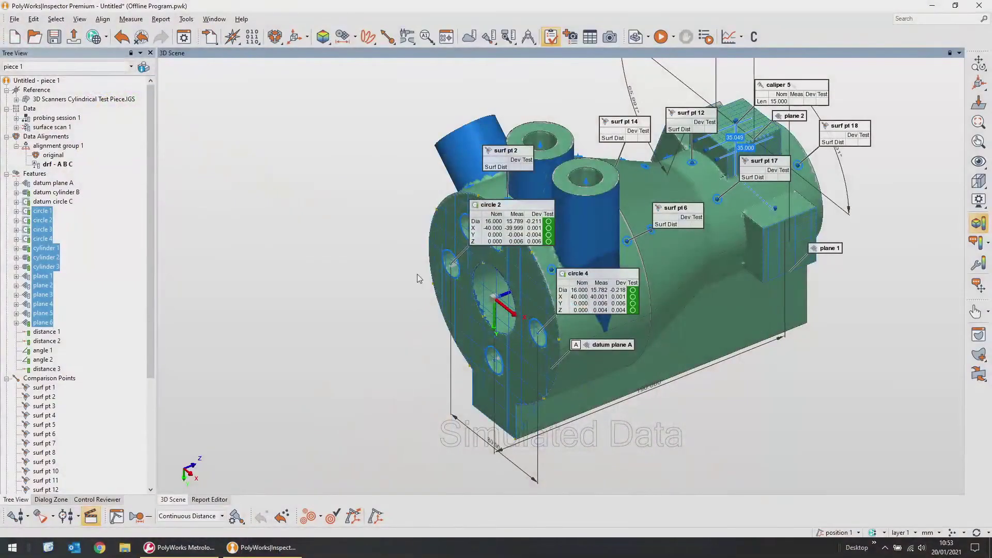
left_click(96, 255)
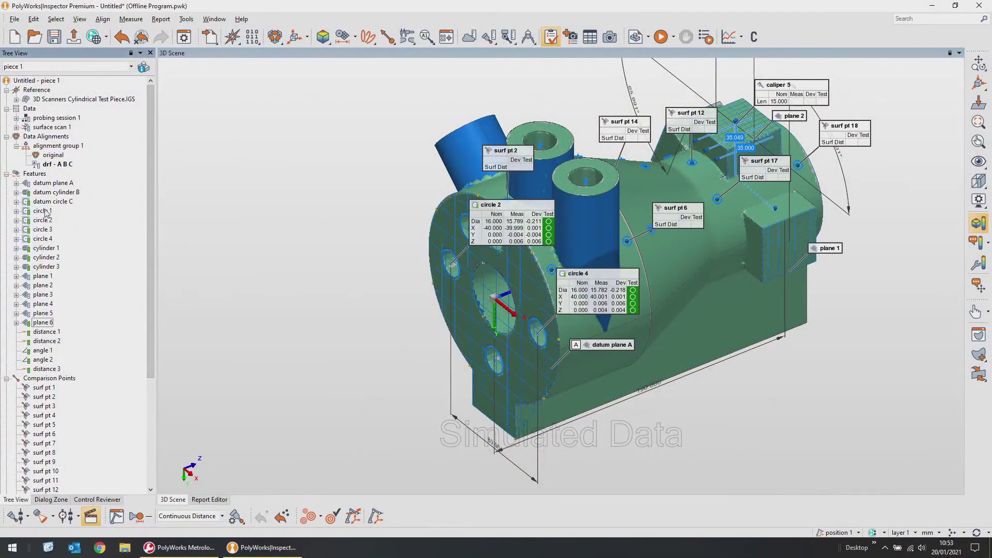
- Select circle 1's measured data points and examine where they lie inside its hole on the front face
left_click_drag(514, 231, 514, 235)
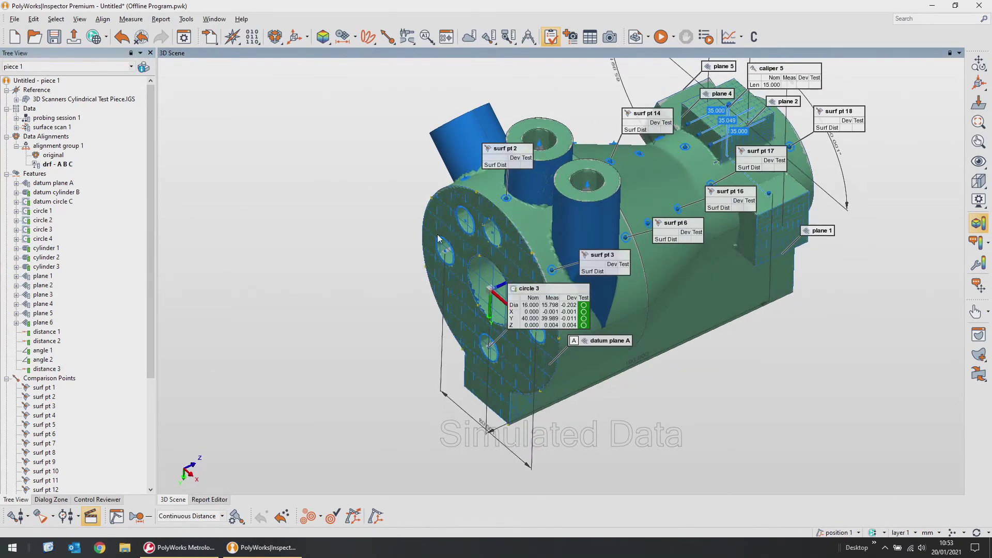
scroll(517, 294, "up", 5)
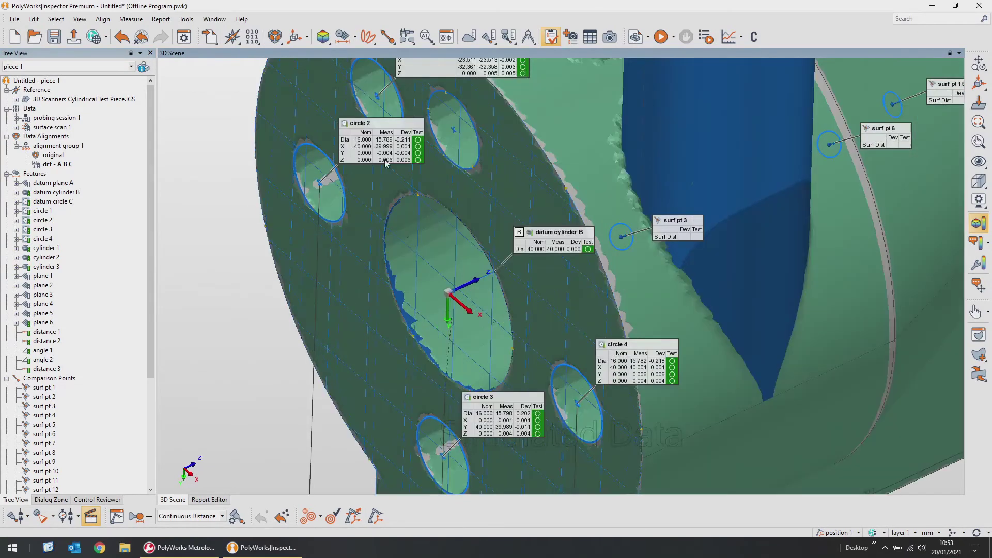
right_click(50, 210)
mouse_move(98, 325)
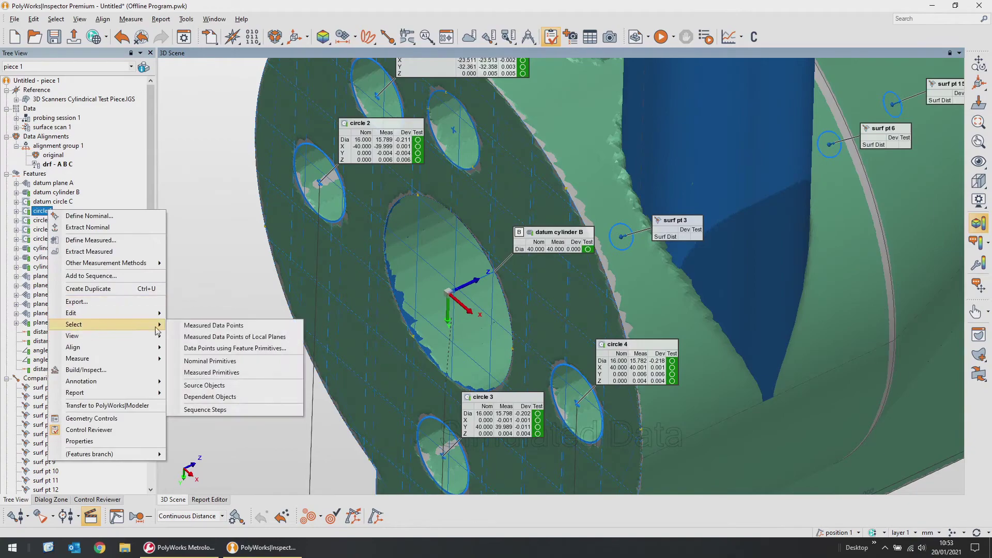
left_click(206, 331)
middle_click_drag(416, 281, 335, 233)
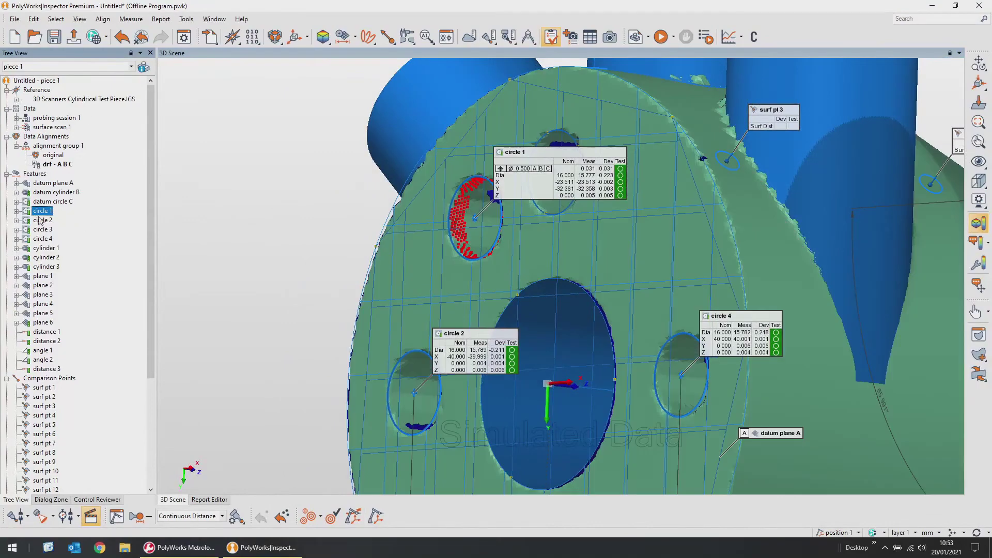
- Select the measured data points of circle 1's local planes, examine them around the hole, and clear the point selection
right_click(41, 212)
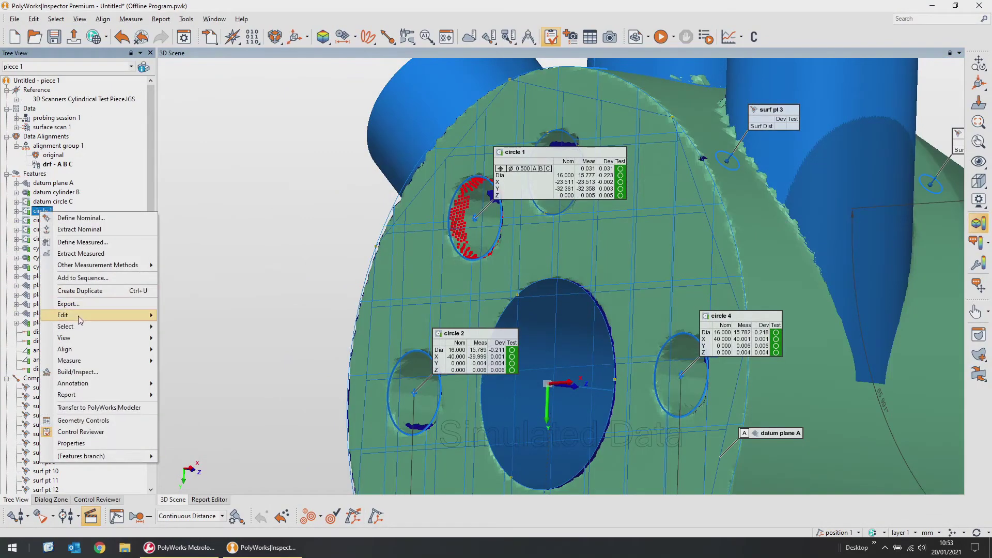
mouse_move(156, 328)
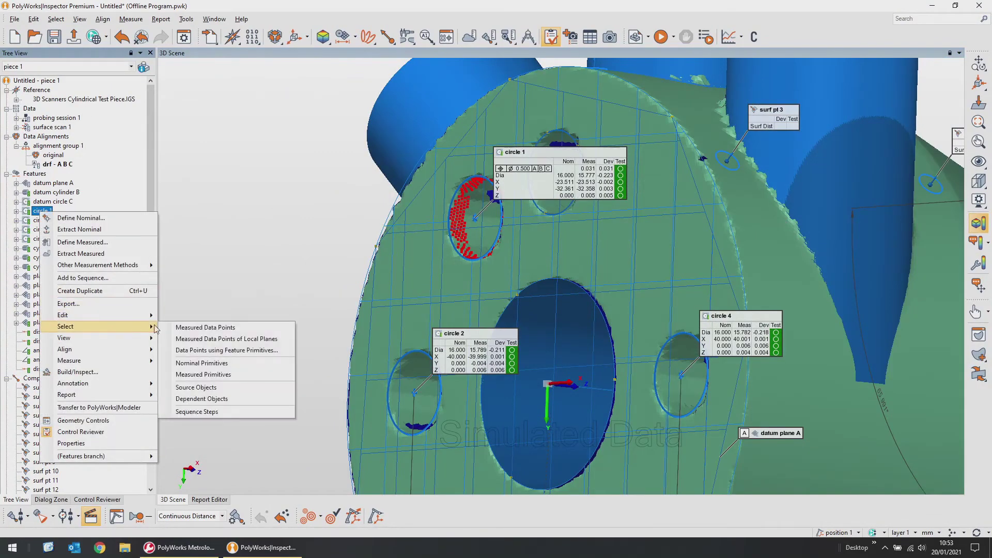
left_click(187, 340)
mouse_move(527, 269)
middle_mouse_down()
mouse_move(538, 270)
mouse_move(529, 283)
mouse_move(526, 274)
middle_mouse_up()
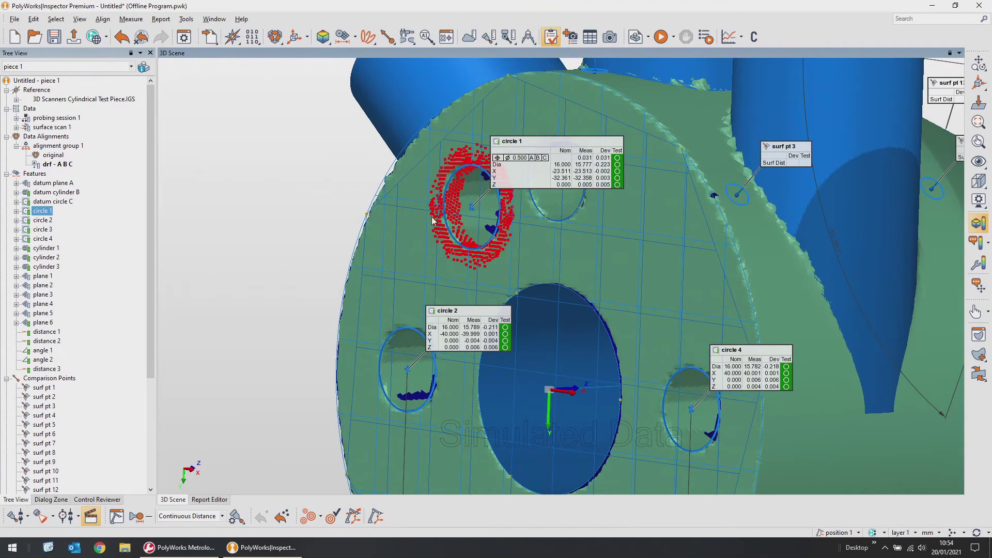
right_click(44, 213)
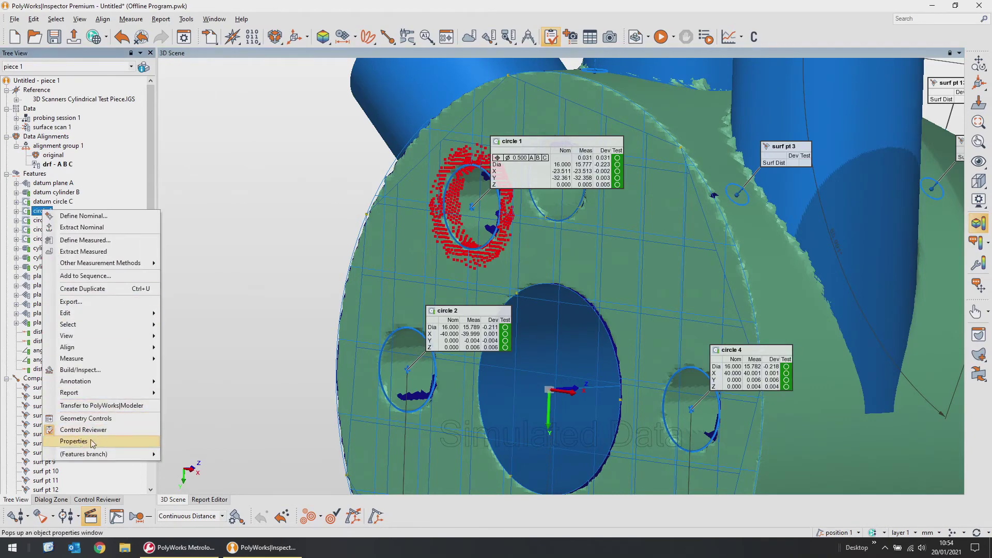
left_click(278, 277)
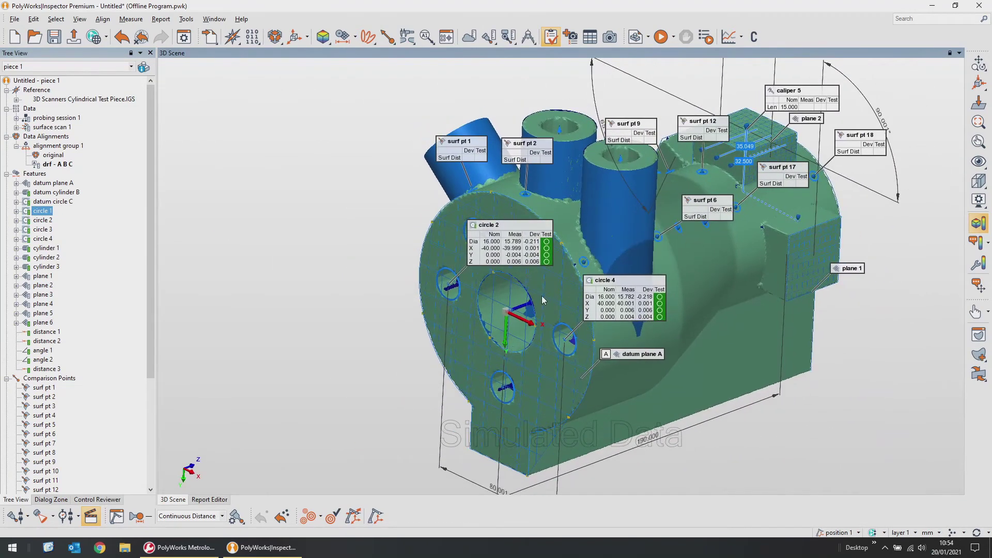
- Extract the measured components of all comparison points and all calipers from the scan
scroll(67, 329, "down", 5)
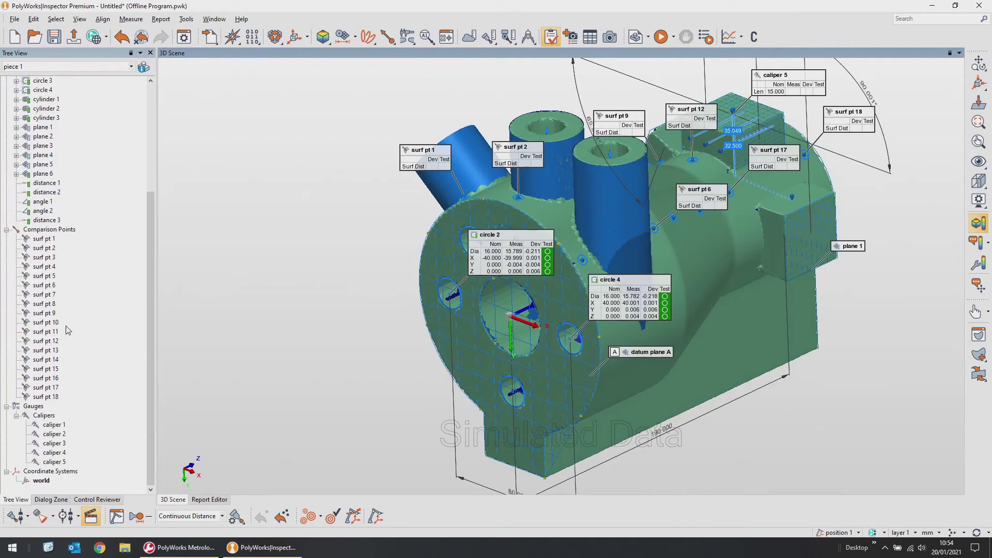
right_click(60, 231)
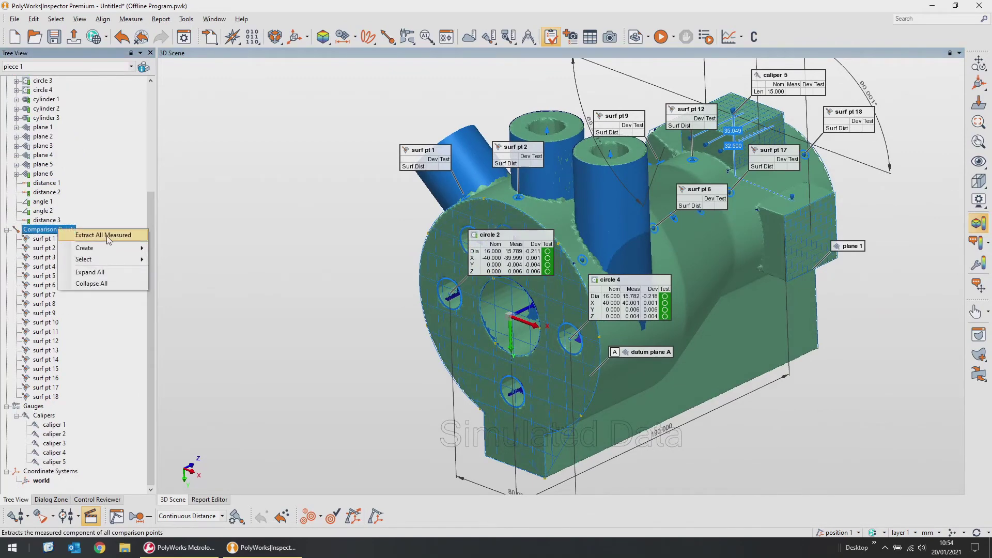
left_click(108, 239)
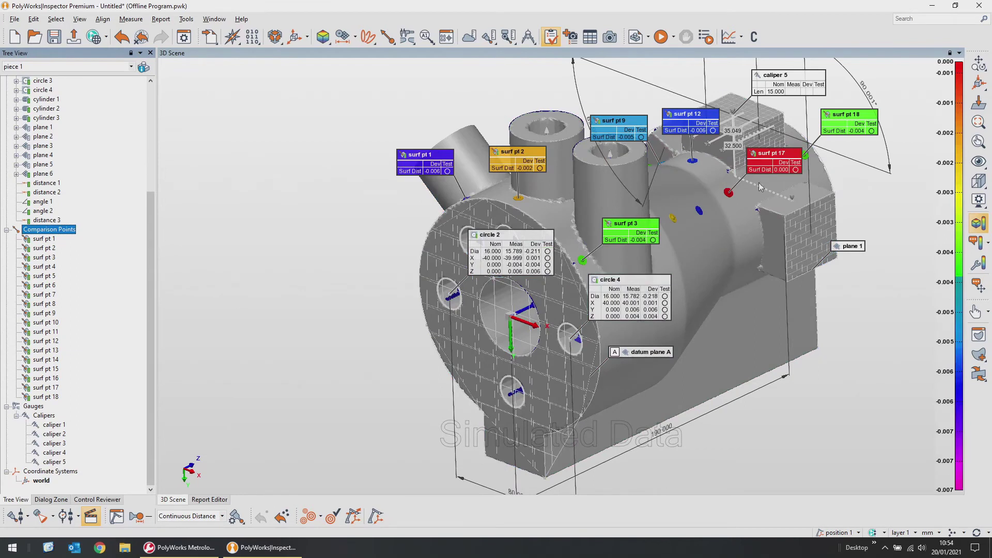
right_click(52, 416)
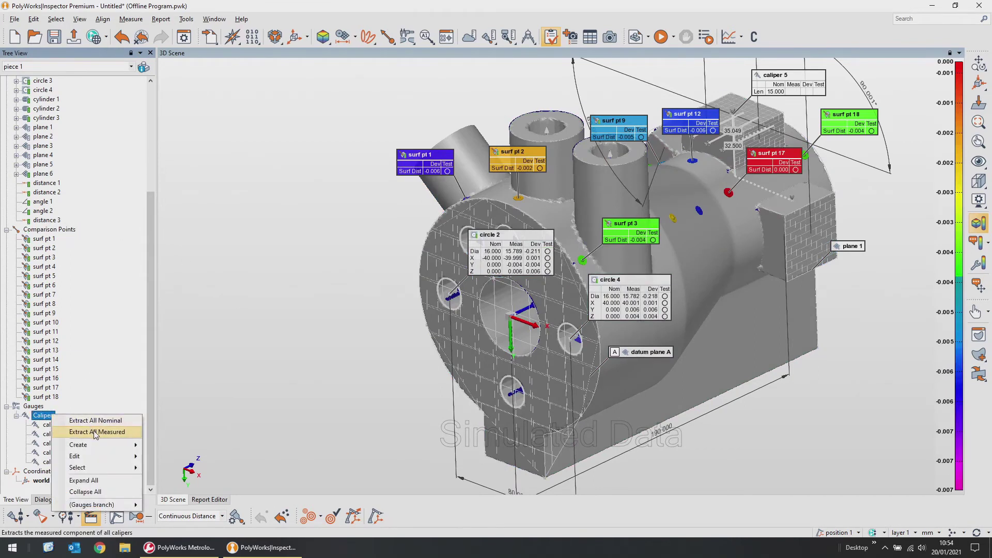
left_click(96, 433)
mouse_move(663, 224)
left_mouse_down()
mouse_move(773, 203)
mouse_move(683, 312)
mouse_move(565, 321)
mouse_move(577, 332)
left_mouse_up()
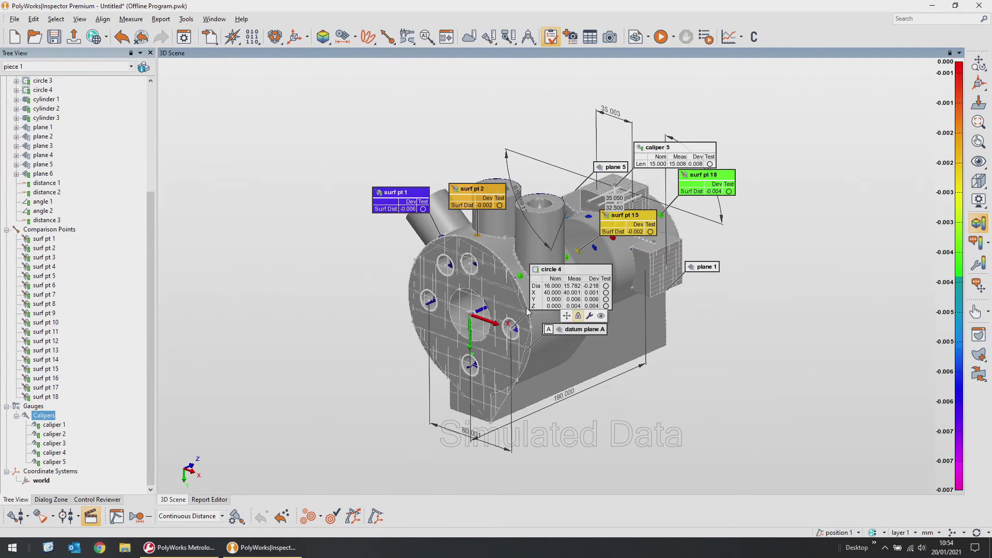
- Measure a surface deviation color map of the scan using the shortest direction, 4 mm maximum distance and 45° maximum angle
left_click(322, 43)
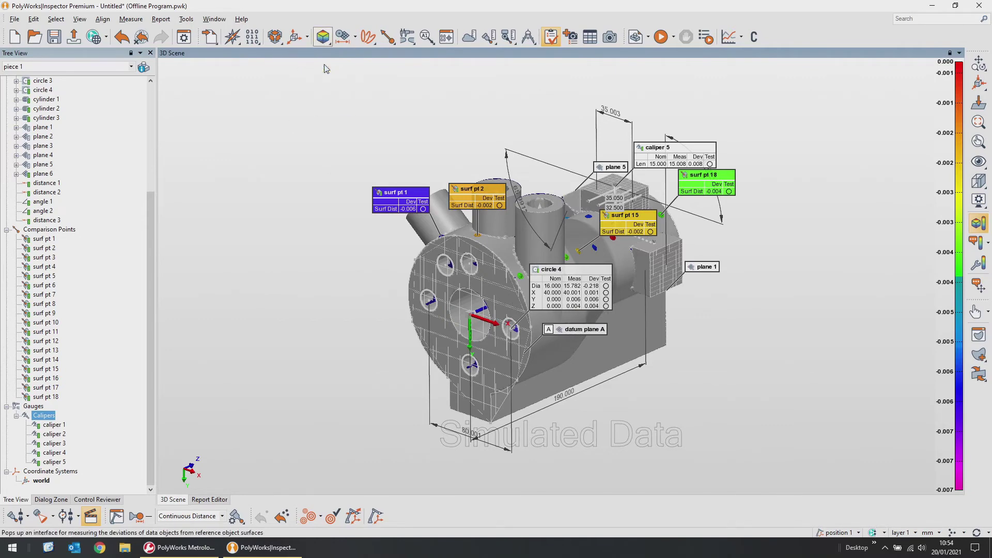
left_click(324, 63)
left_click(24, 372)
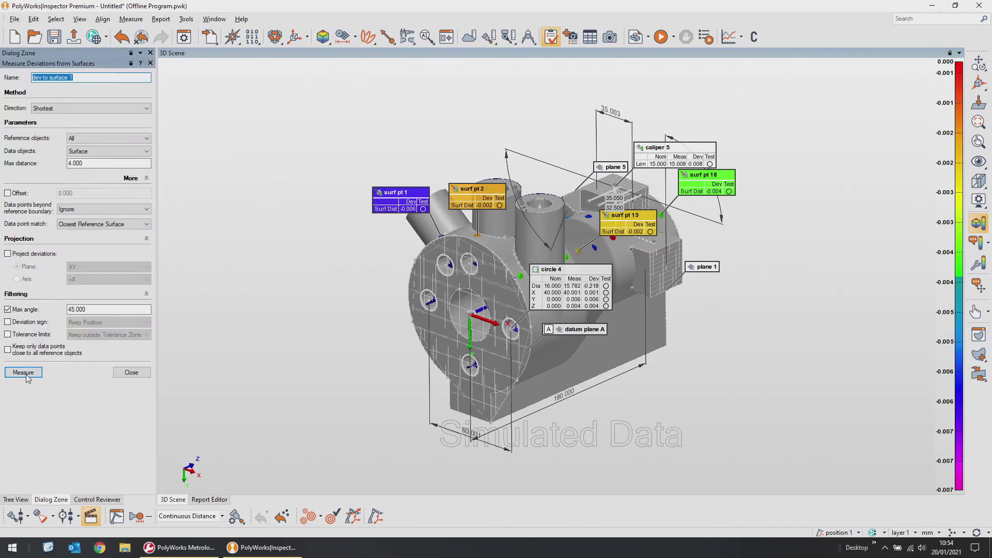
left_click(131, 372)
mouse_move(473, 293)
left_mouse_down()
mouse_move(605, 309)
mouse_move(610, 299)
left_mouse_up()
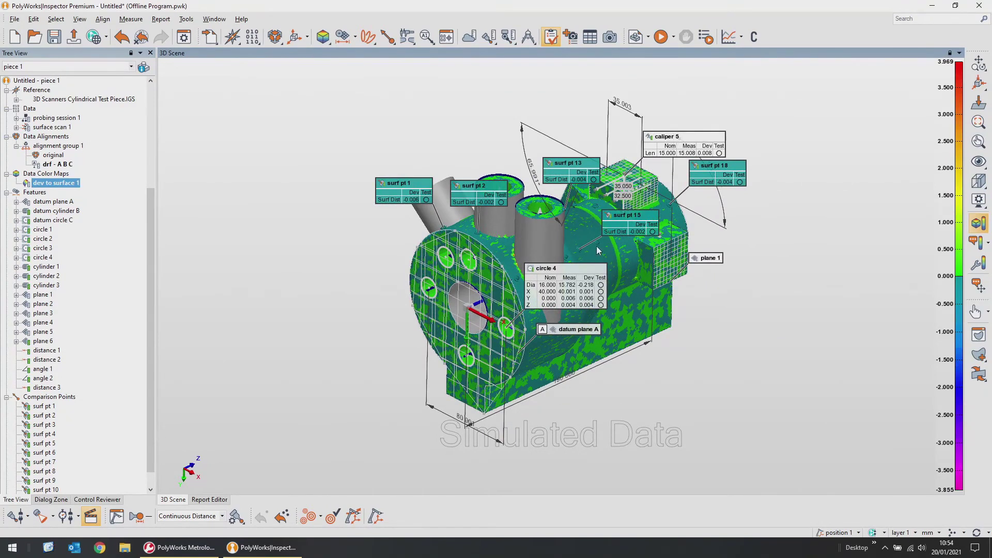
mouse_move(574, 302)
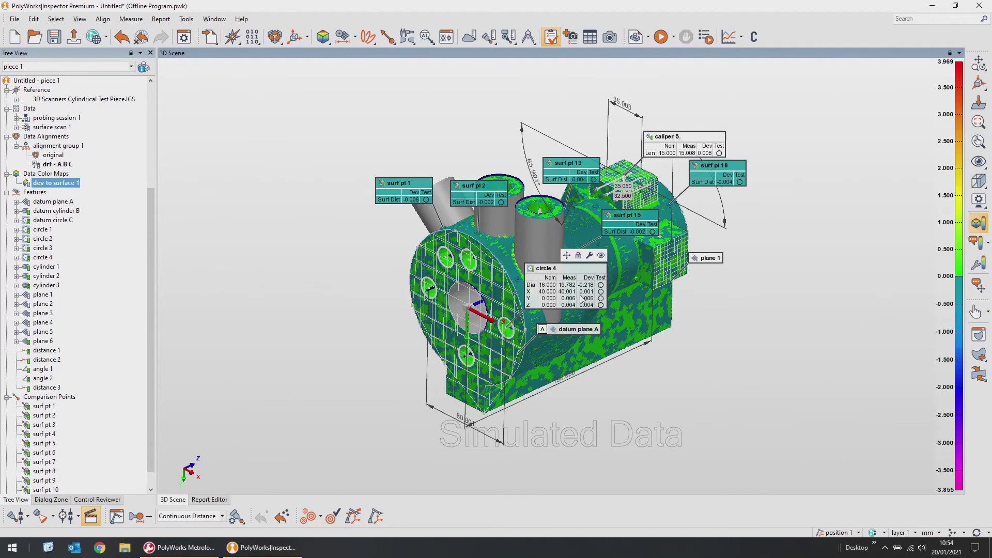
left_click_drag(565, 294, 562, 293)
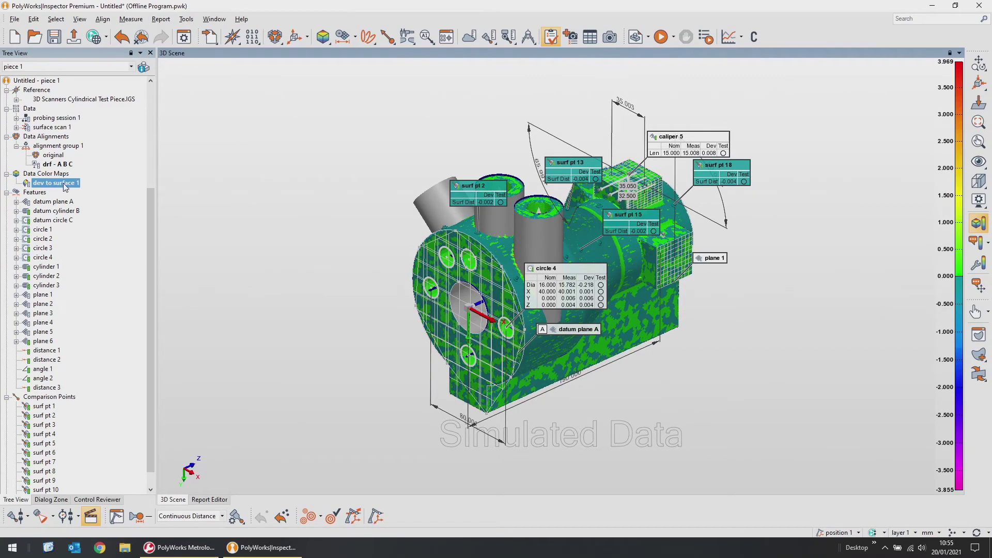
- Show only datum plane A, datum cylinder B and datum circle C over the color map, and place their annotations clear of the part
scroll(129, 285, "down", 6)
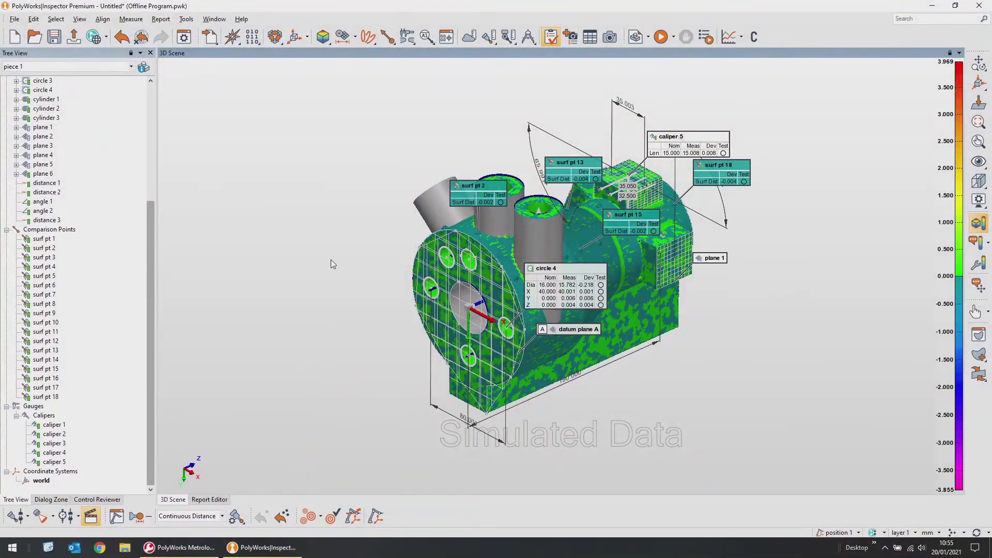
scroll(107, 250, "up", 6)
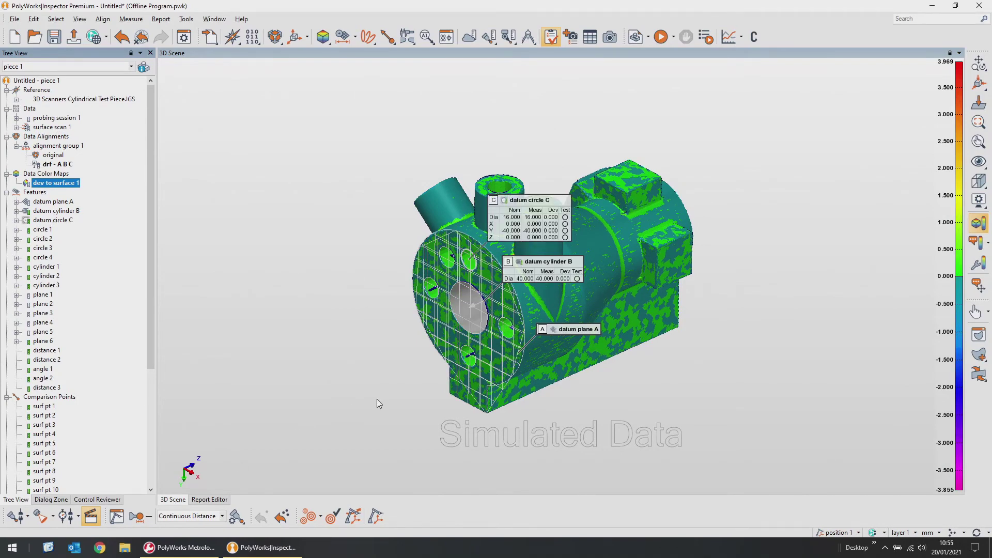
left_click_drag(505, 417, 521, 337)
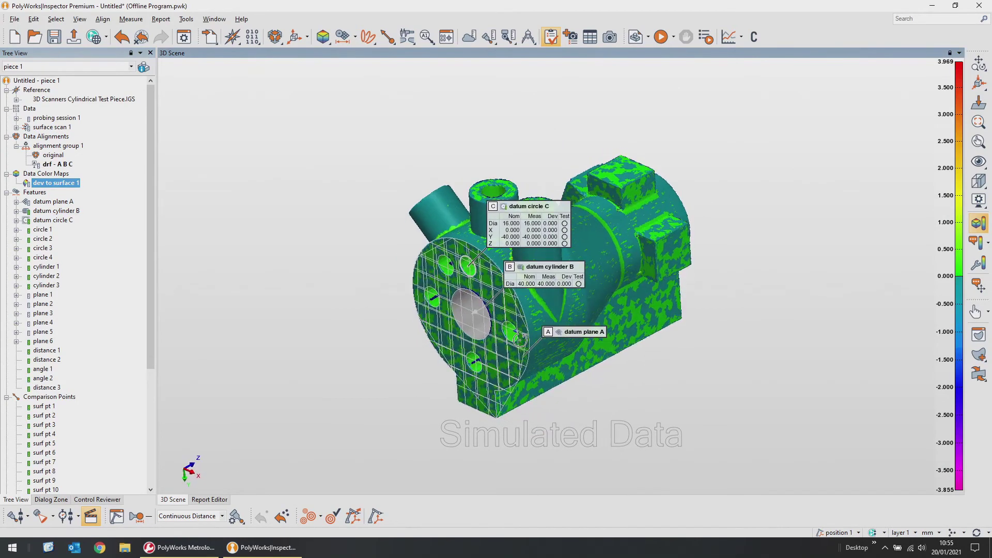
scroll(544, 362, "up", 5)
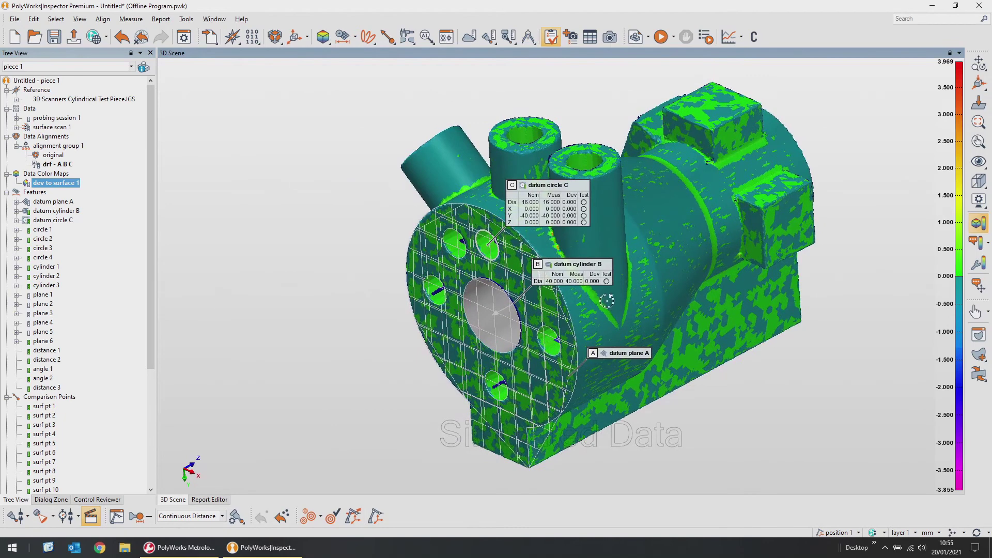
left_click_drag(577, 229, 365, 189)
left_click_drag(569, 285, 312, 313)
mouse_move(615, 355)
left_mouse_down()
mouse_move(602, 393)
mouse_move(676, 458)
left_mouse_up()
key("Escape")
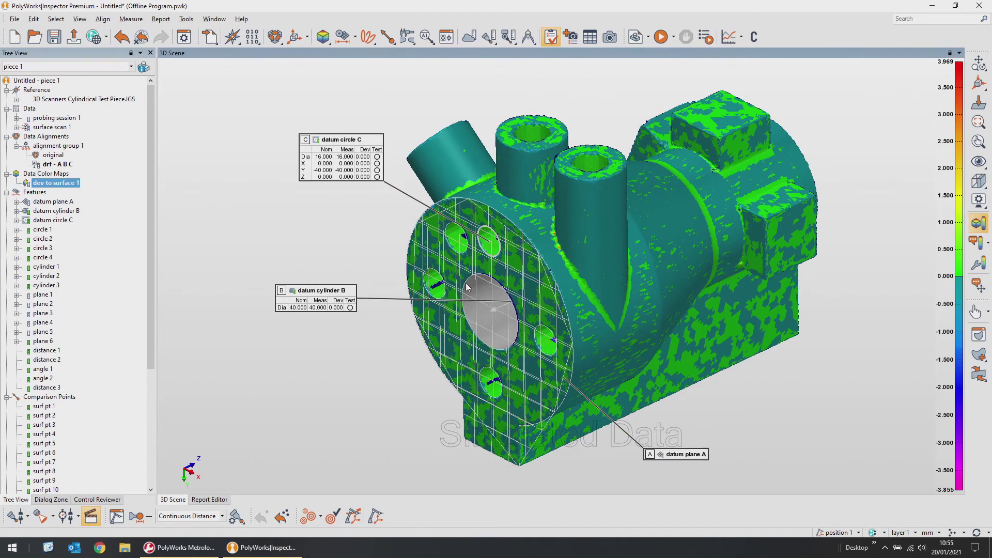
- Create a control view named Datums with a snapshot and table report item, and check its page in report 1
left_click(571, 37)
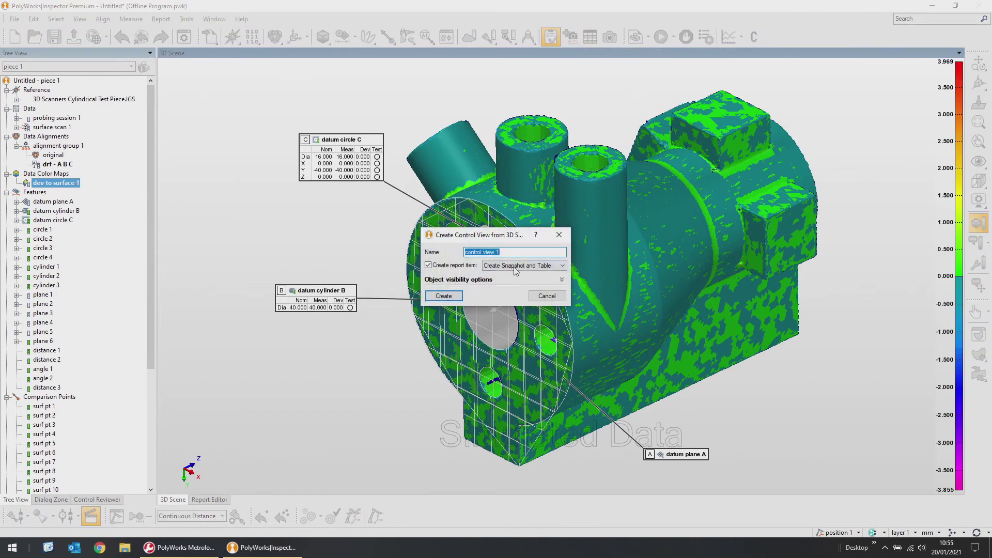
type("Datums")
key("Return")
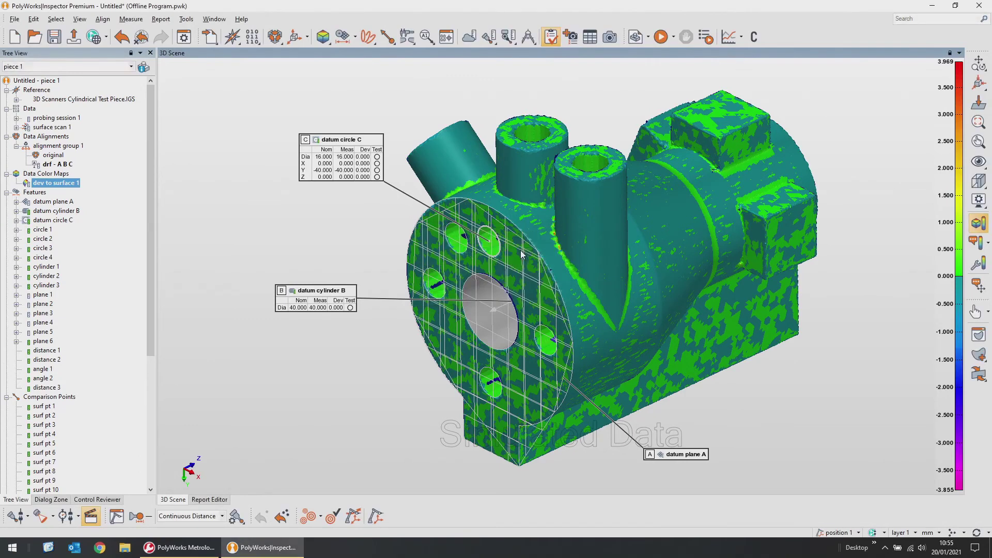
scroll(92, 440, "down", 7)
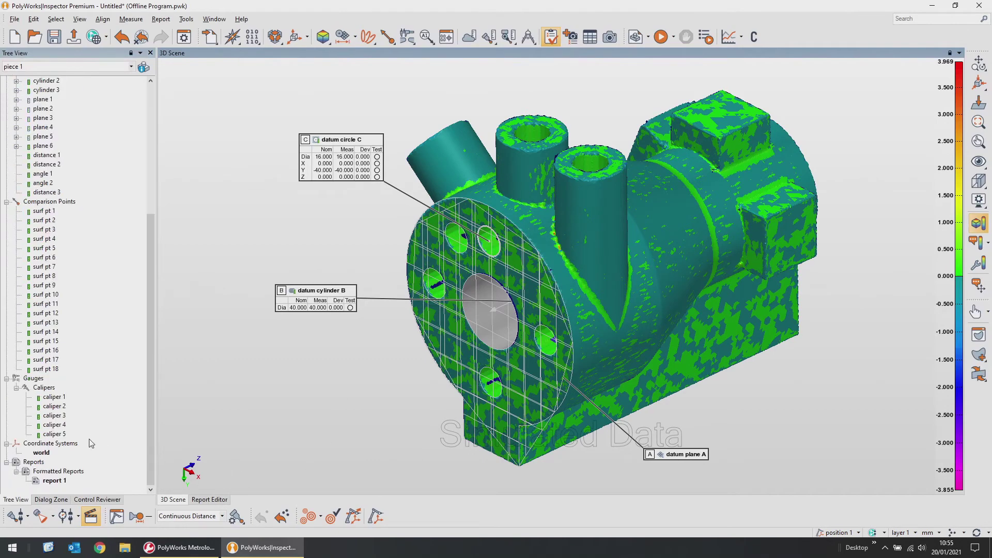
double_click(53, 482)
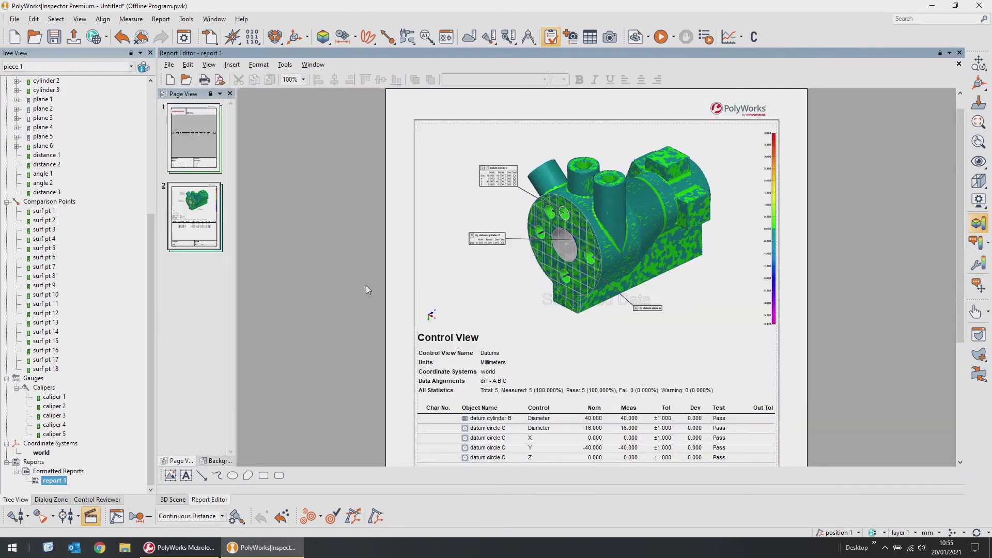
left_click(175, 500)
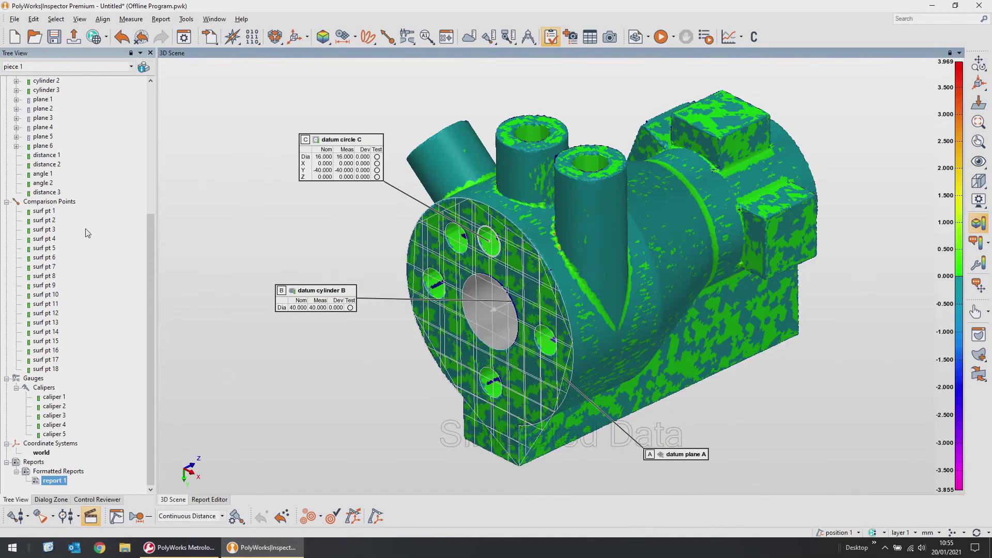
- Show only circles 1 to 4 over the color map and spread their annotations around the front face
scroll(87, 233, "up", 7)
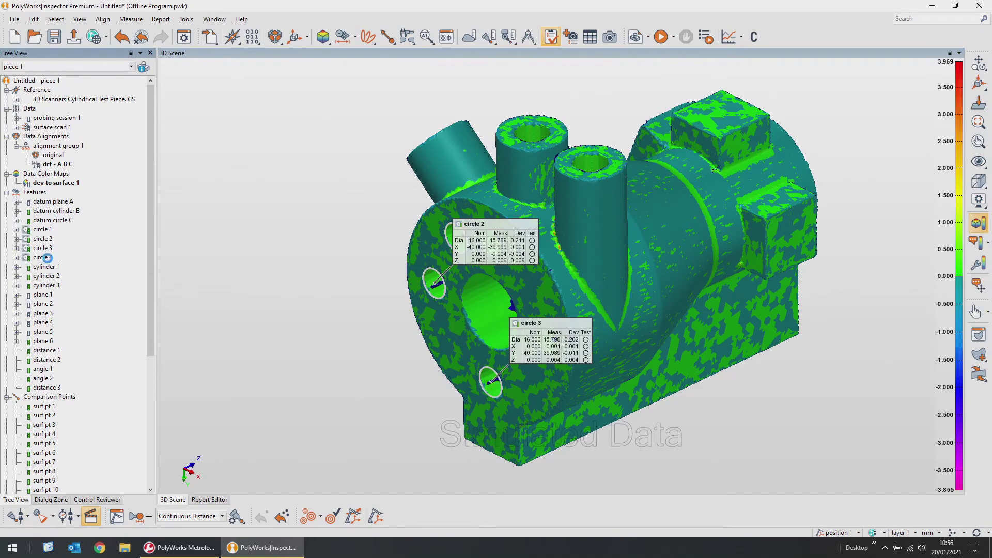
left_click_drag(471, 252, 254, 331)
left_click_drag(440, 242, 286, 189)
left_click_drag(613, 309, 739, 435)
mouse_move(549, 356)
left_mouse_down()
mouse_move(372, 429)
mouse_move(321, 435)
left_mouse_up()
key("Escape")
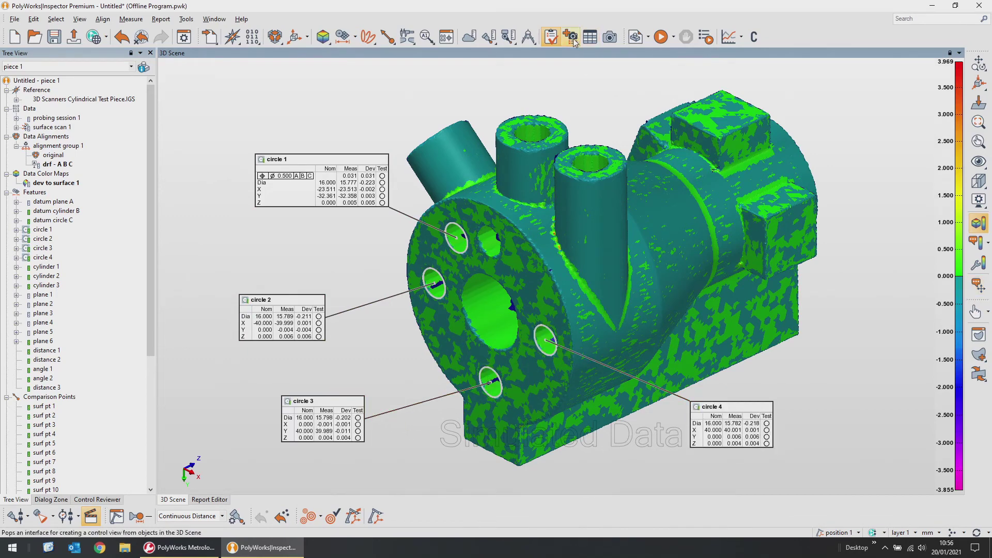
- Create a control view named Circles with a snapshot and table report item
left_click(610, 37)
type("Circl")
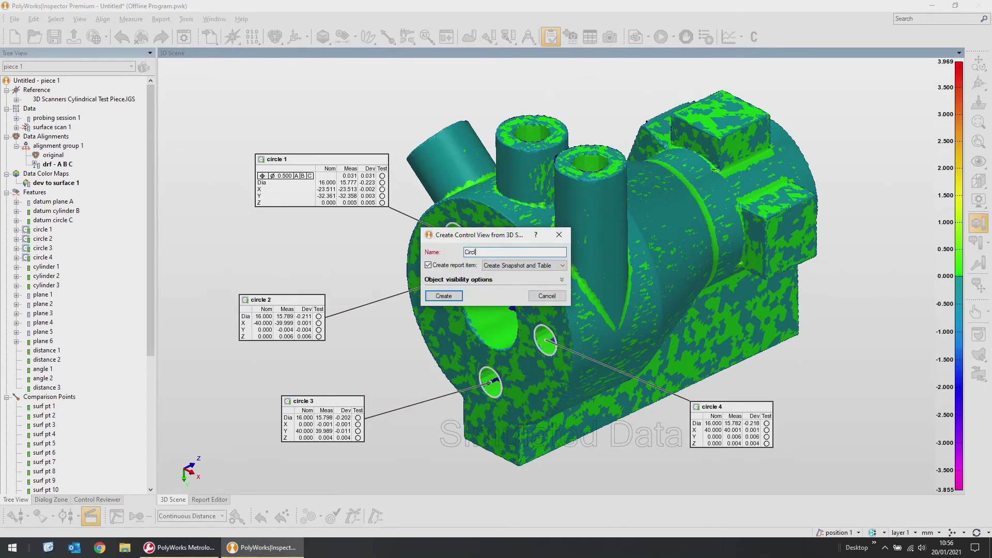
type("es")
key("Return")
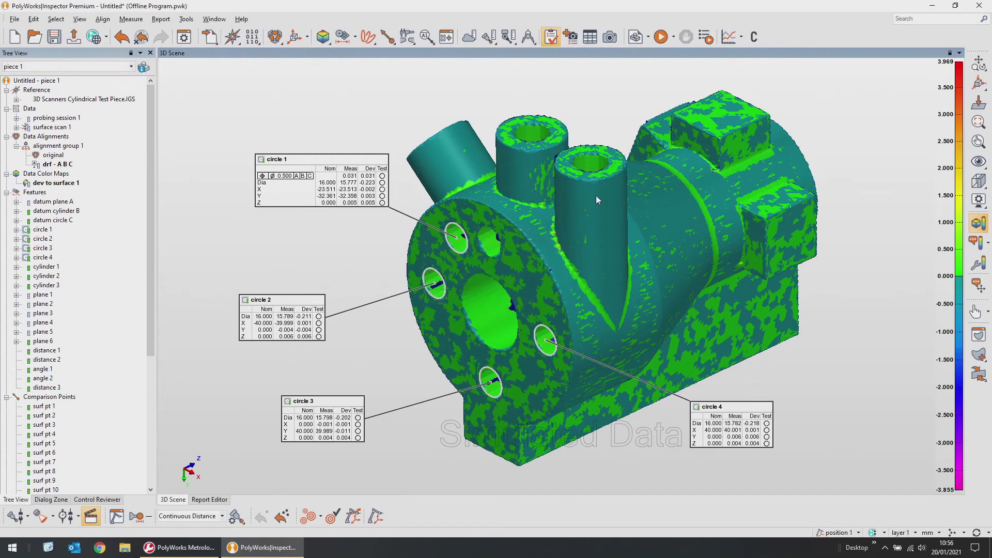
- Hide circles 1 to 4 and show cylinders 1 to 3 over the color map
middle_click(41, 229)
middle_click(42, 239)
middle_click(41, 248)
middle_click(41, 257)
middle_click(43, 267)
middle_click(42, 276)
middle_click(43, 286)
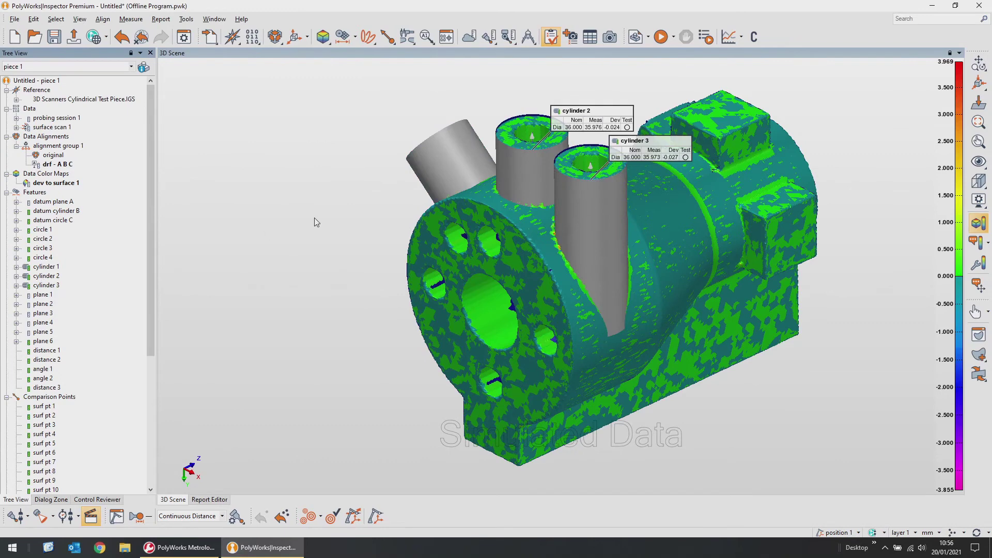
- Spread the annotations of cylinders 1 to 3 around the part so that none covers the model
left_click_drag(656, 153, 735, 165)
middle_click_drag(695, 244, 705, 351)
left_click_drag(731, 278, 724, 180)
mouse_move(515, 260)
left_mouse_down()
mouse_move(279, 209)
mouse_move(272, 228)
left_mouse_up()
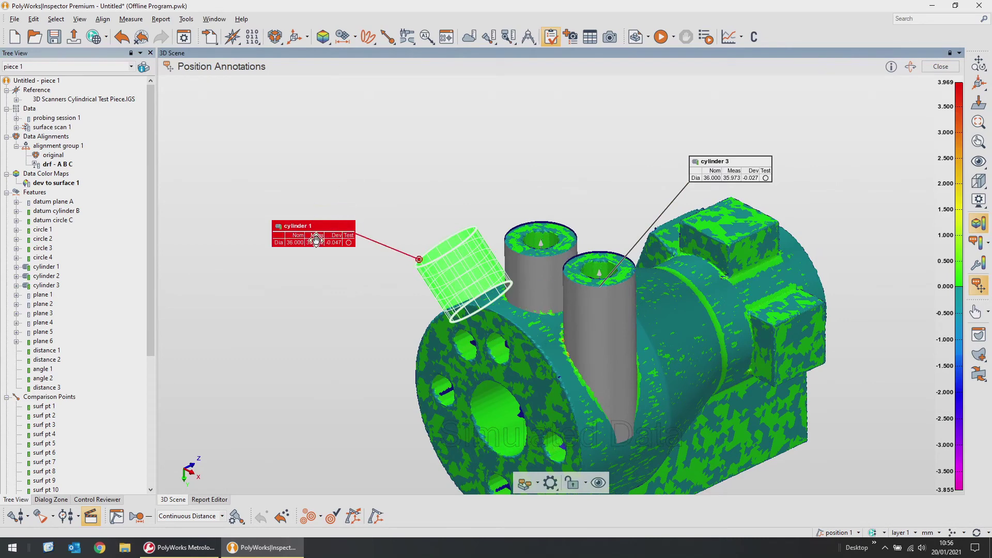
left_click_drag(540, 237, 548, 158)
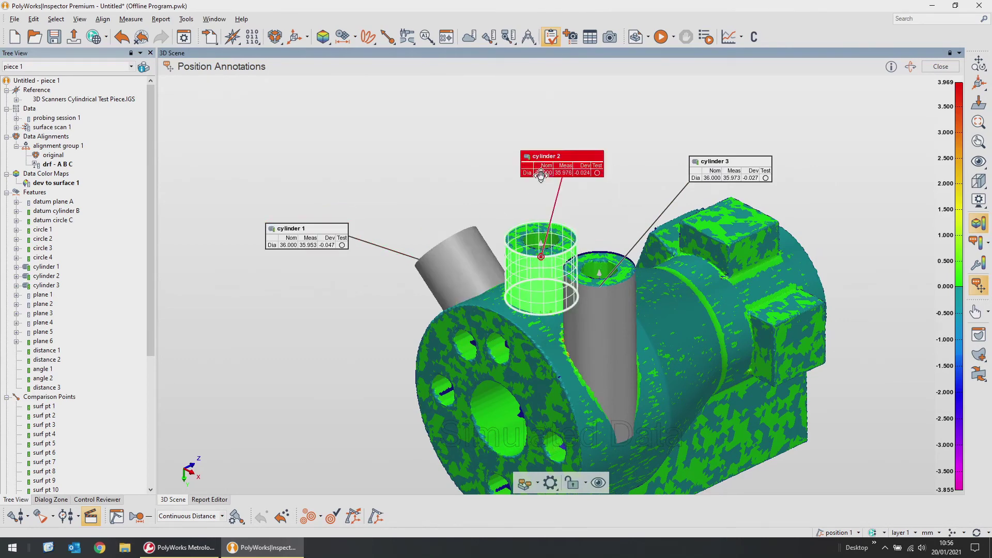
key("Escape")
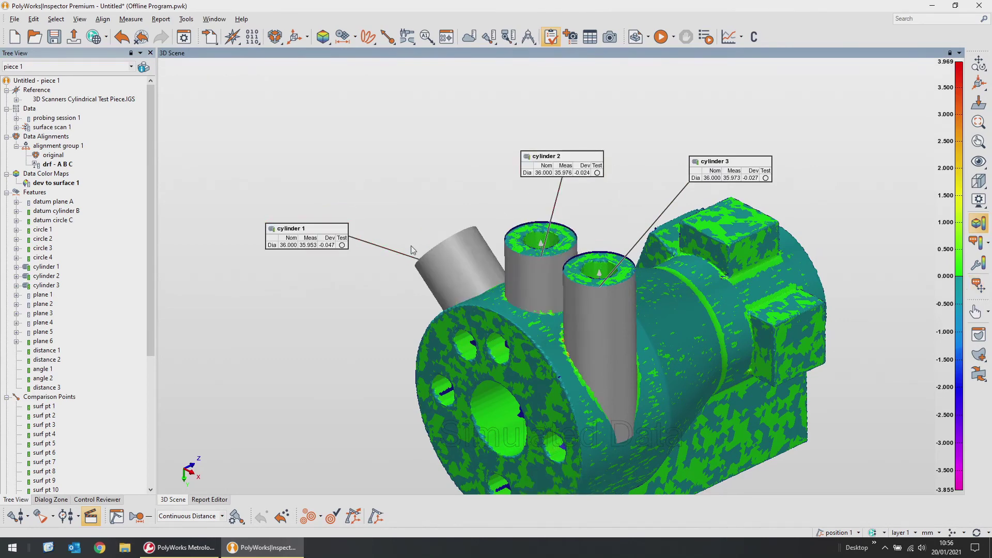
- Create a control view named Cylinders with a snapshot and table report item
left_click(573, 37)
type("Cylinders")
key("Return")
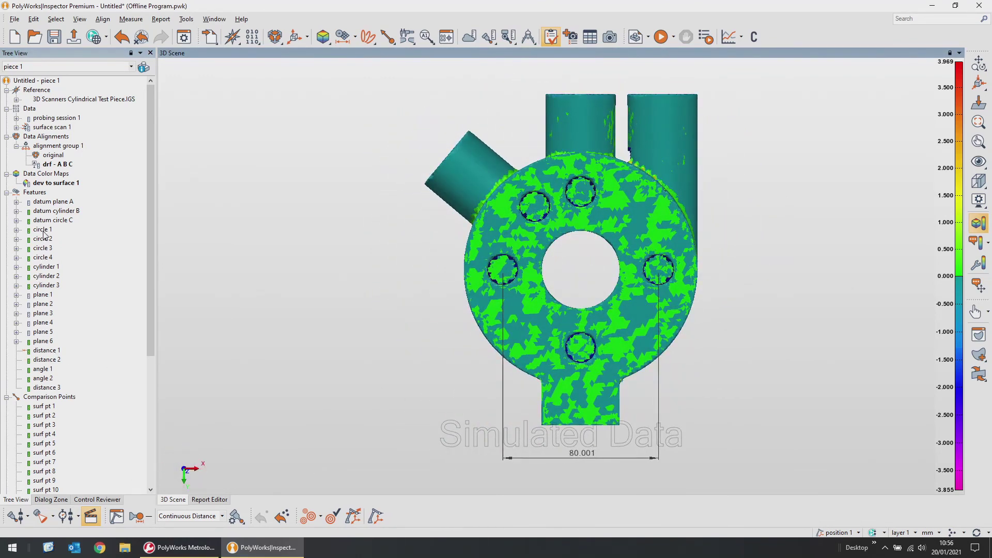
- Show circles 2 and 4 with distance 1 and create a control view named Front Dim with a snapshot and table
mouse_move(46, 243)
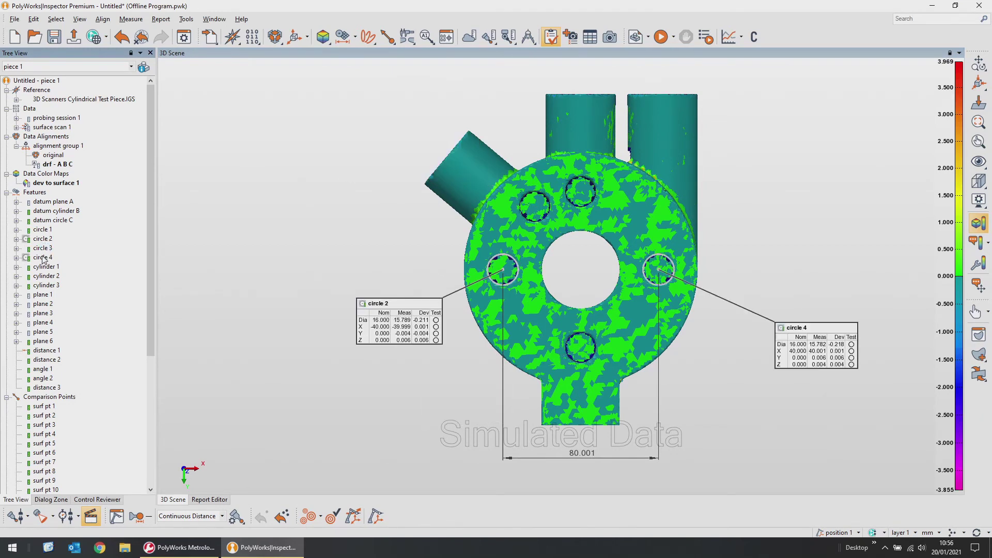
left_click(568, 37)
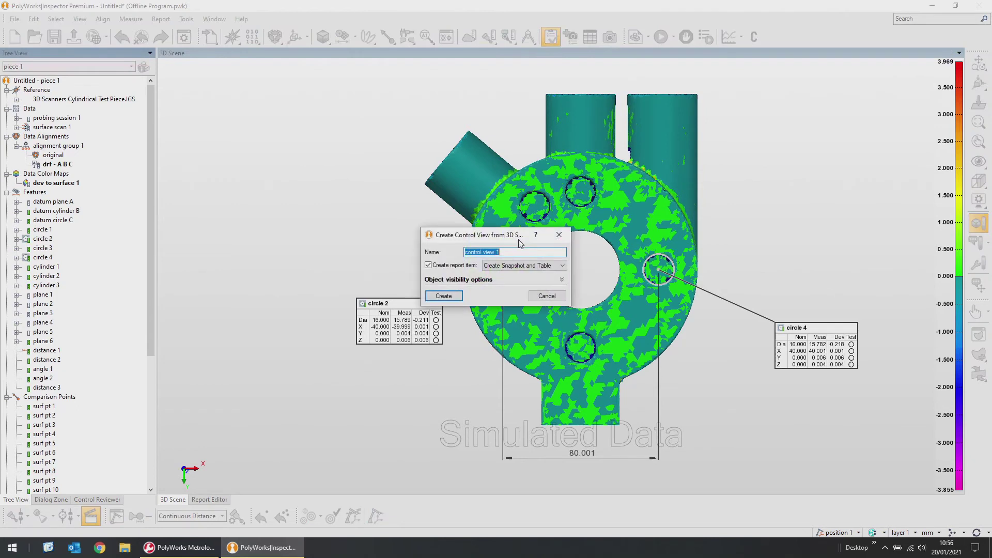
type("Front Dim")
key("Return")
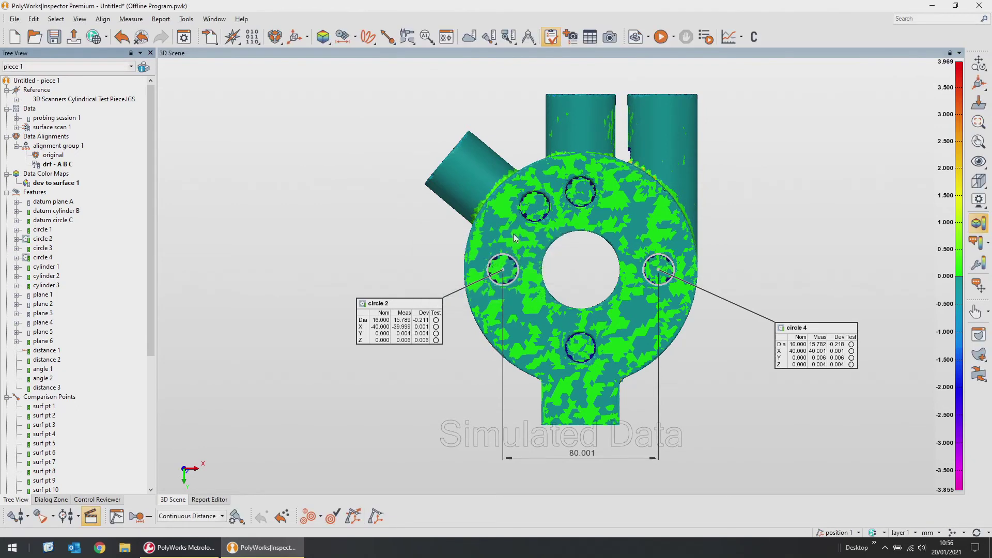
- Show only distance 2 in a side view of the color map and create a default-named control view with snapshot and table
middle_click(39, 240)
middle_click(40, 256)
middle_click(44, 353)
middle_click(46, 358)
left_click_drag(572, 355, 489, 368)
left_click(182, 471)
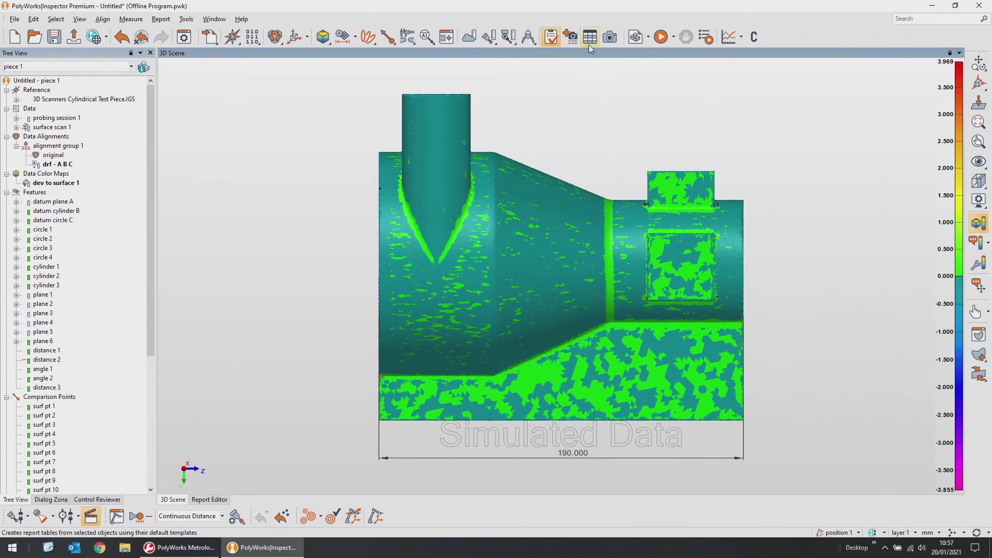
left_click(570, 37)
left_click(444, 295)
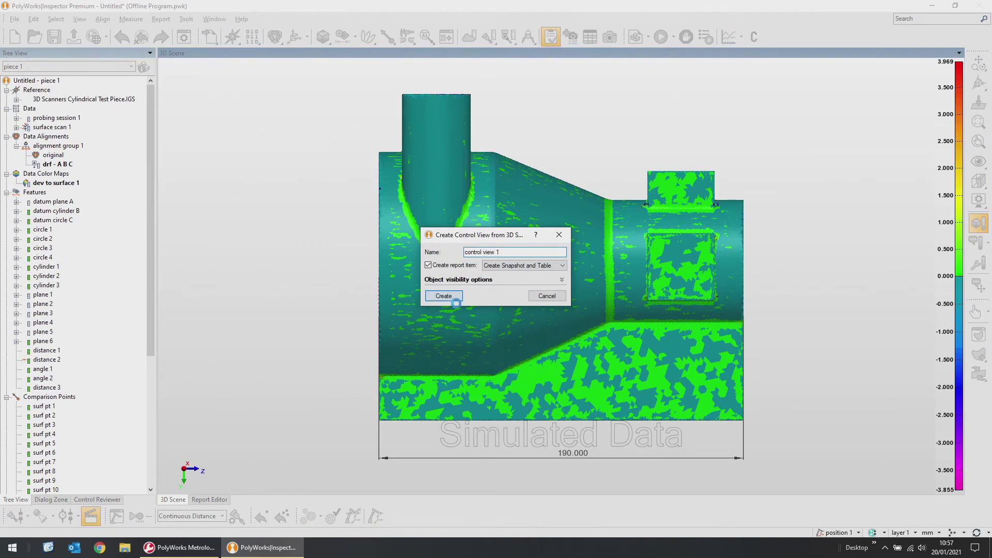
- Center the distance 3 dimension above the middle cylinder in the rear view and create a default-named control view with snapshot and table
left_click(184, 468)
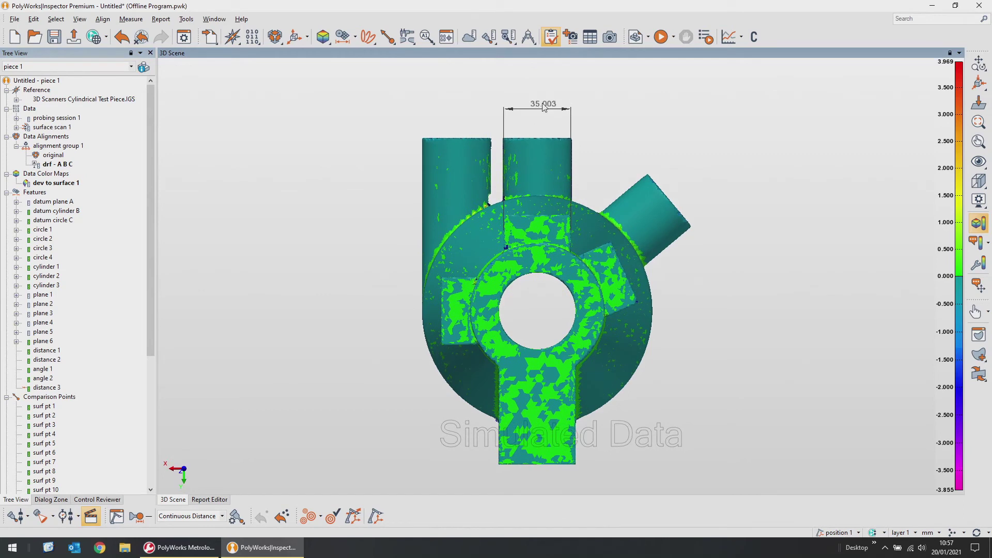
left_click_drag(543, 107, 540, 120)
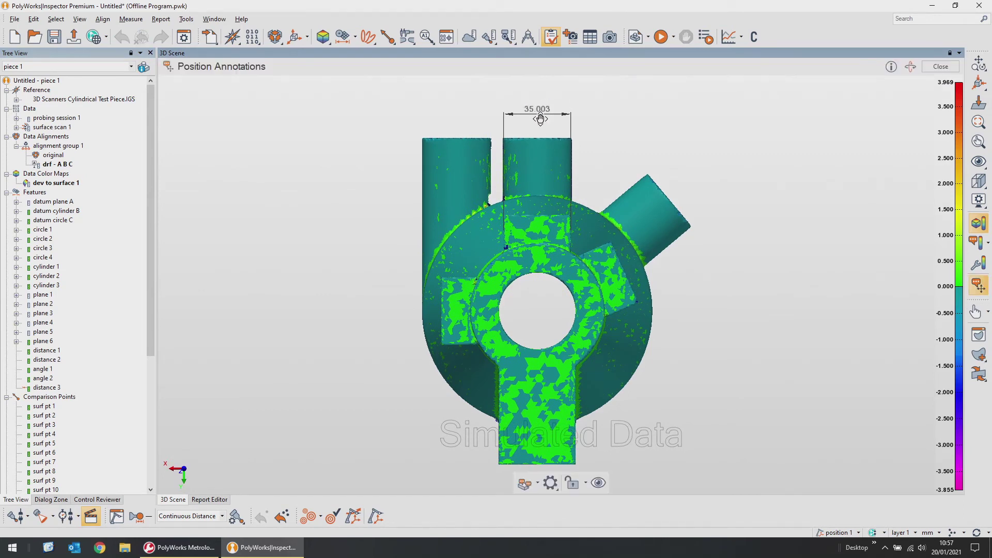
key("Escape")
left_click(573, 41)
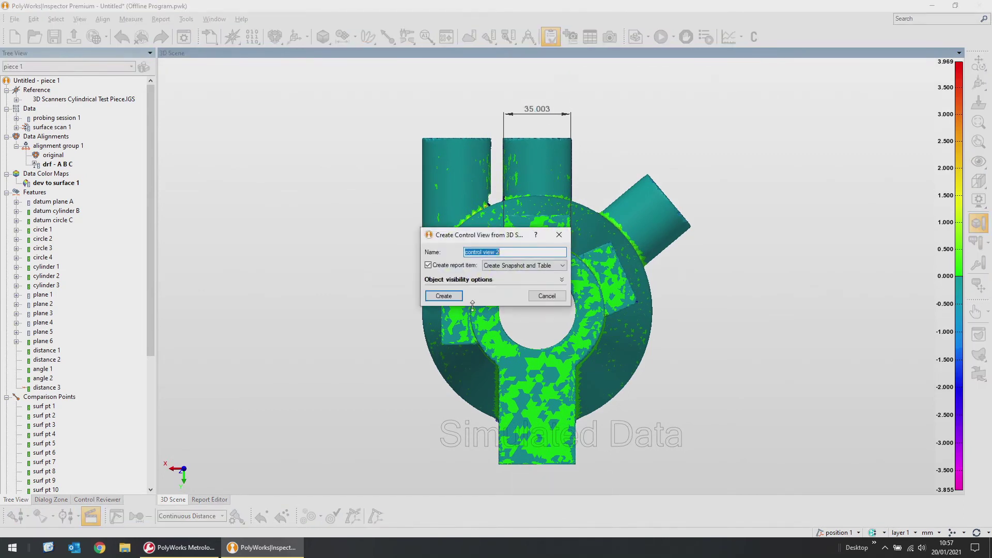
left_click(445, 296)
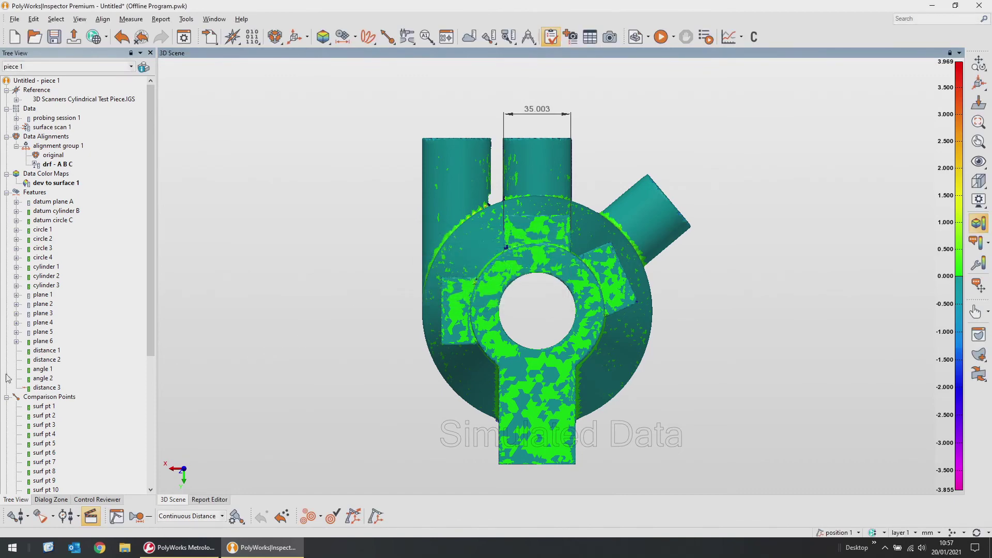
- Show all comparison points in a top view and set their annotation positioning to close to border
middle_click(54, 399)
mouse_move(533, 281)
left_mouse_down()
mouse_move(667, 300)
mouse_move(509, 388)
left_mouse_up()
left_click(185, 473)
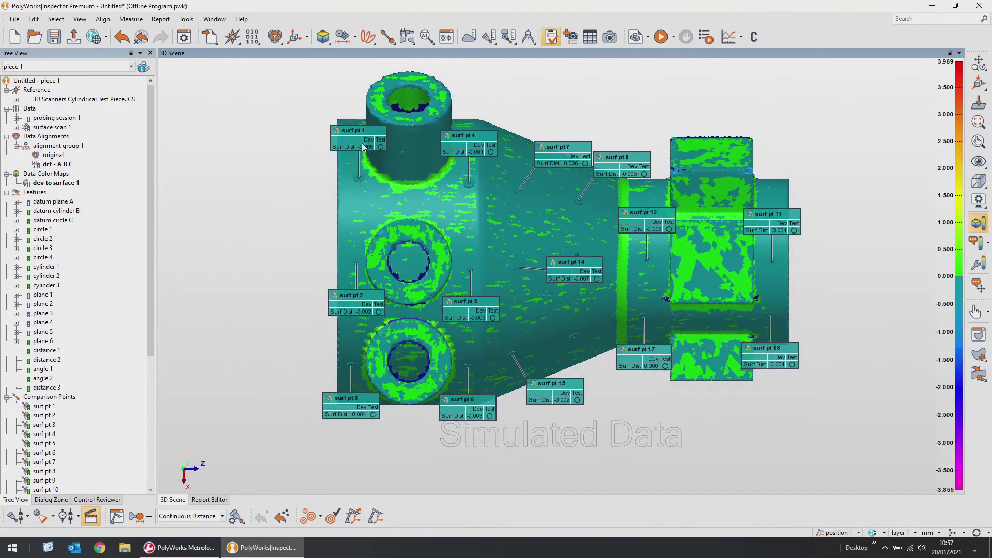
left_click_drag(364, 147, 301, 125)
left_click(295, 120)
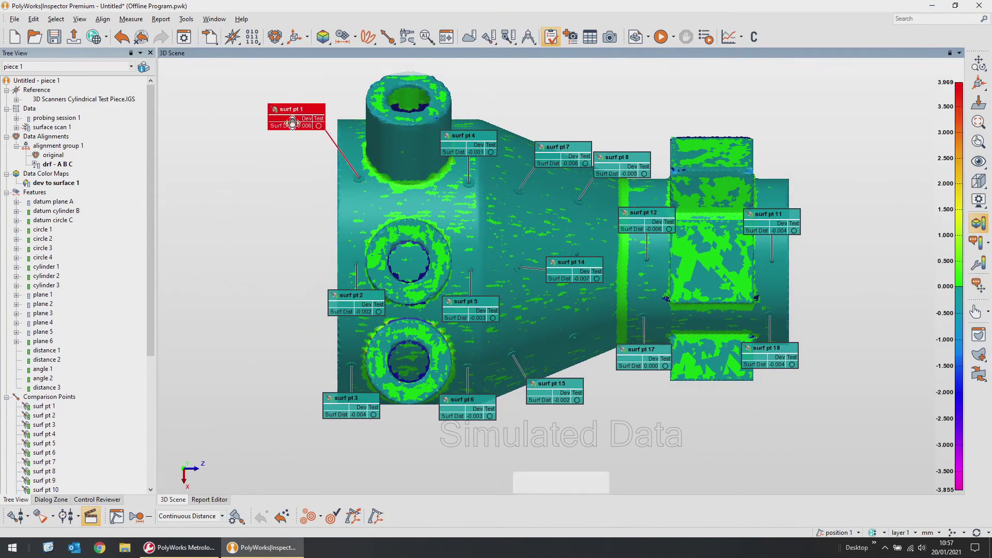
left_click(539, 484)
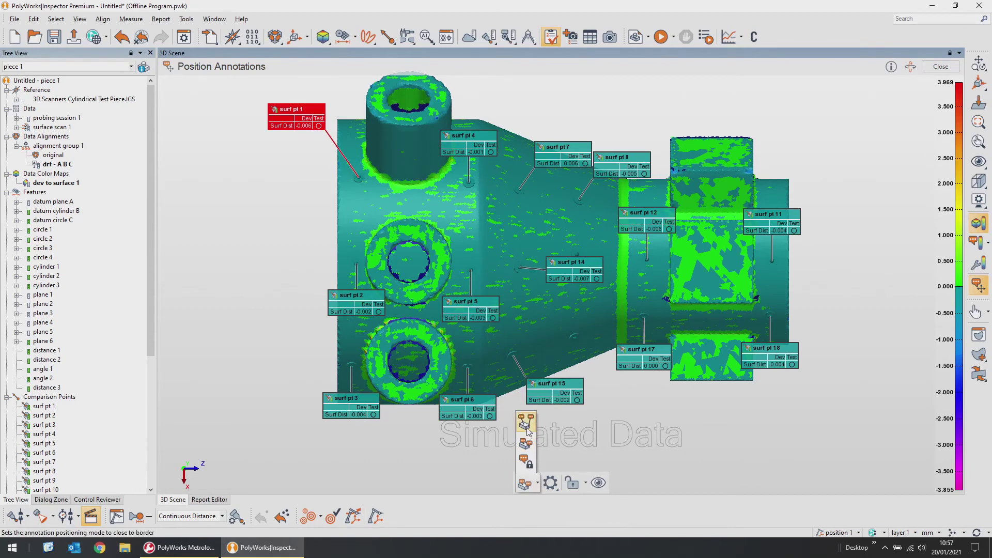
left_click(526, 439)
middle_click_drag(574, 310, 572, 324)
- Create a control view named Comp Points with a snapshot and table report item
left_click(577, 40)
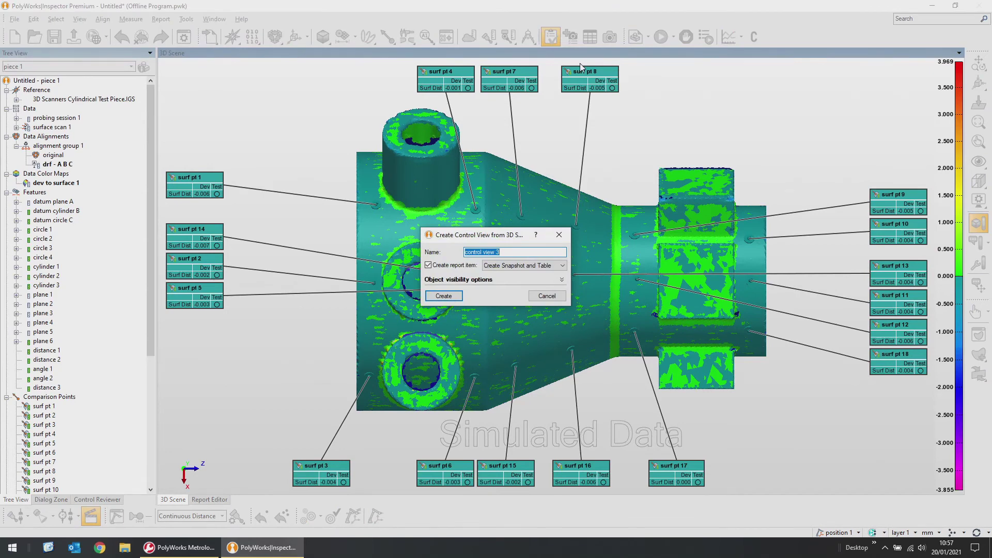
type("Comp Points")
key("Return")
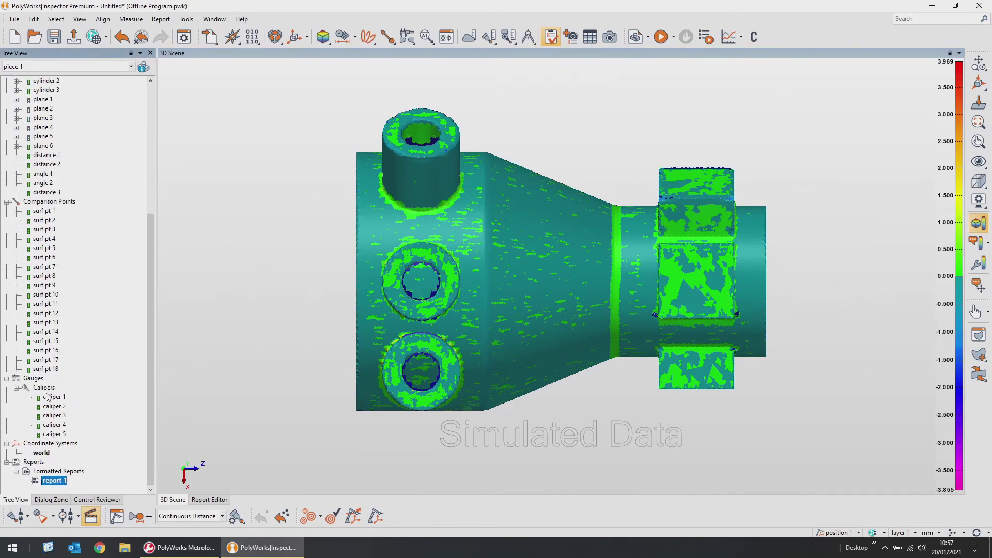
- Show only calipers 1 to 5 over the color map, framed around the rectangular blocks at the part's narrow end
left_click_drag(339, 343, 620, 373)
scroll(630, 361, "up", 5)
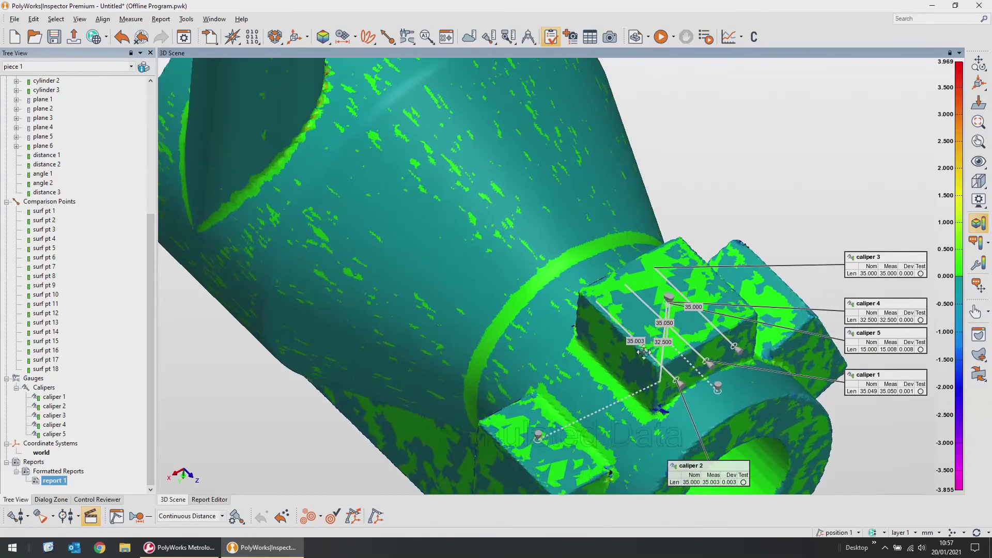
middle_click_drag(643, 353, 527, 274)
left_click_drag(527, 274, 530, 310)
middle_click_drag(491, 376, 535, 374)
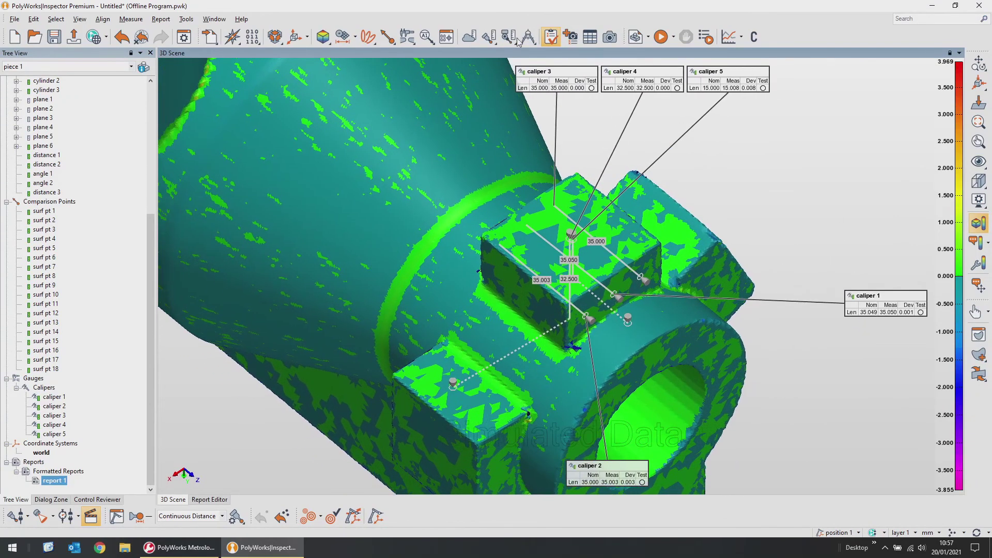
- Create a control view named Calipers with a snapshot and table report item
left_click(571, 37)
type("Calipers")
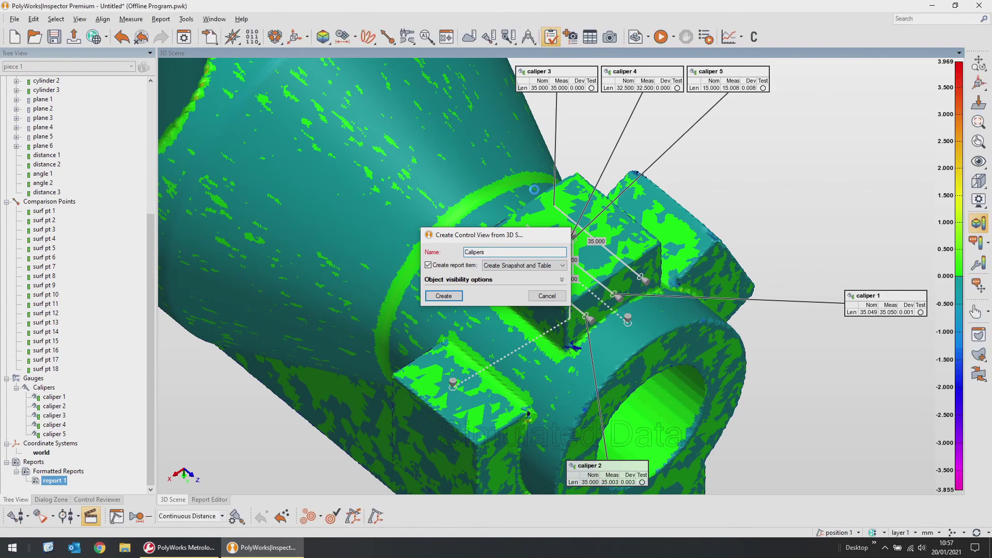
key("Return")
- Review the control view pages of report 1, from the circles page through to the calipers page
left_click(202, 500)
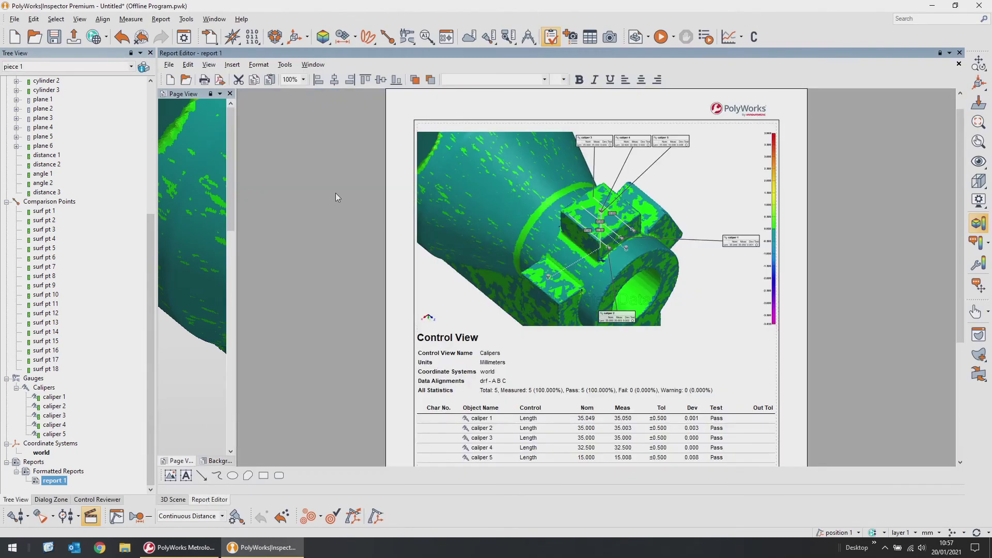
left_click(197, 279)
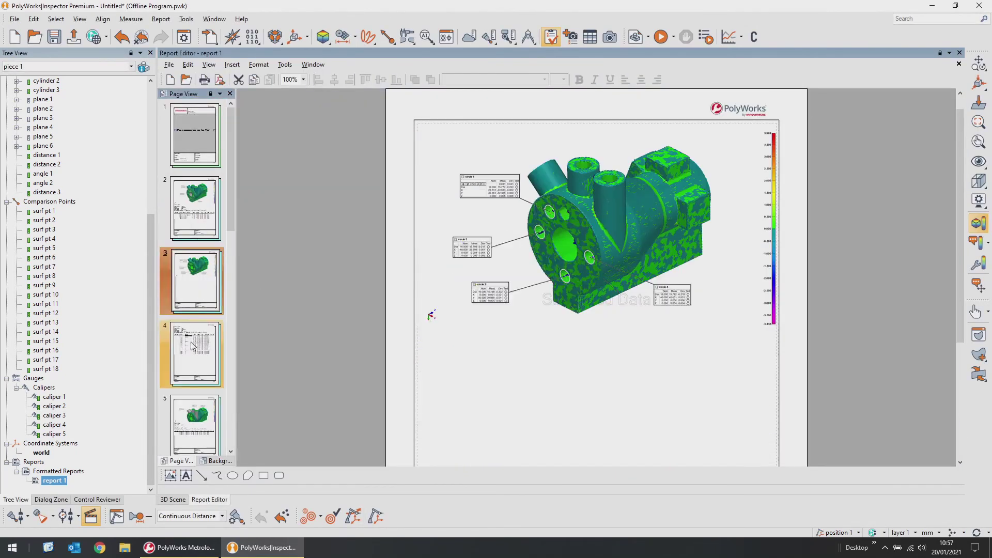
left_click(197, 354)
scroll(198, 310, "down", 3)
left_click(201, 269)
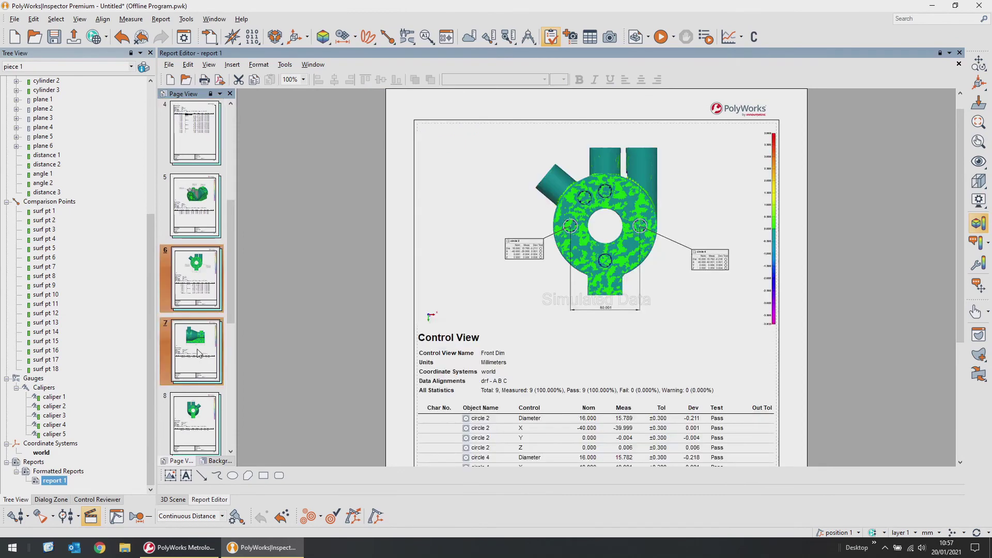
left_click(196, 352)
scroll(197, 336, "down", 3)
left_click(206, 310)
left_click(207, 349)
left_click(201, 413)
scroll(202, 410, "up", 2)
scroll(202, 410, "up", 4)
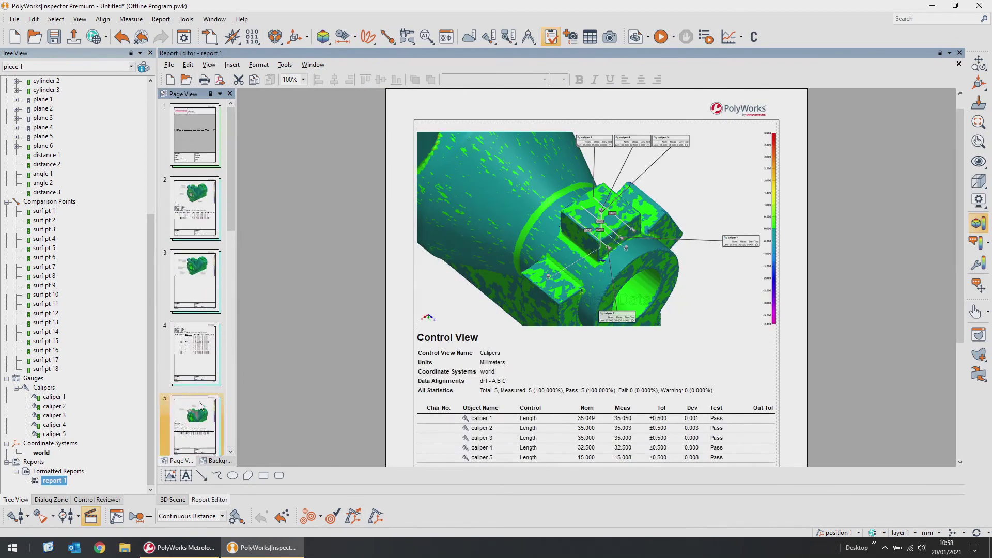
- Start a 3D scene capture for the report's cover page, displaying only the CAD model at an angle with its front face visible
left_click(207, 154)
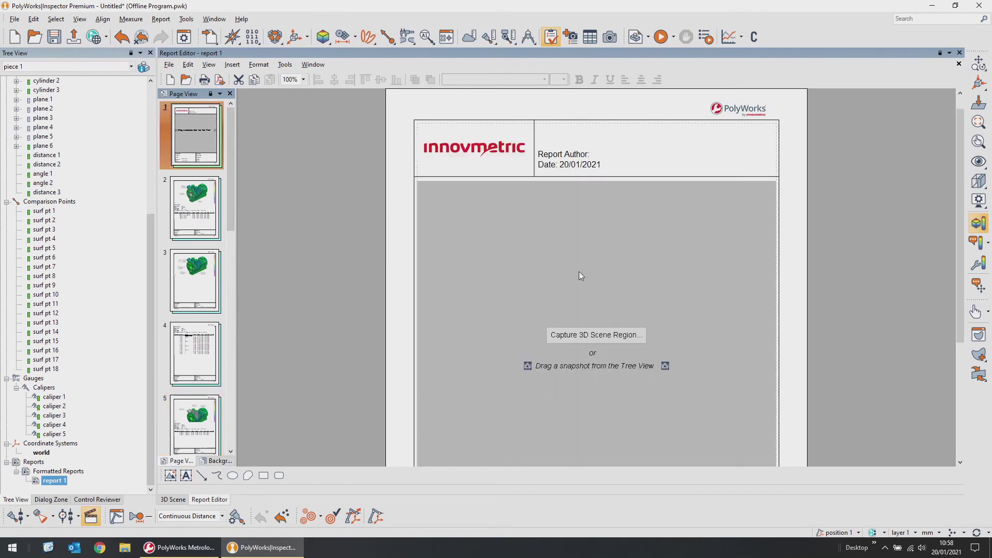
scroll(626, 337, "down", 1)
left_click(626, 282)
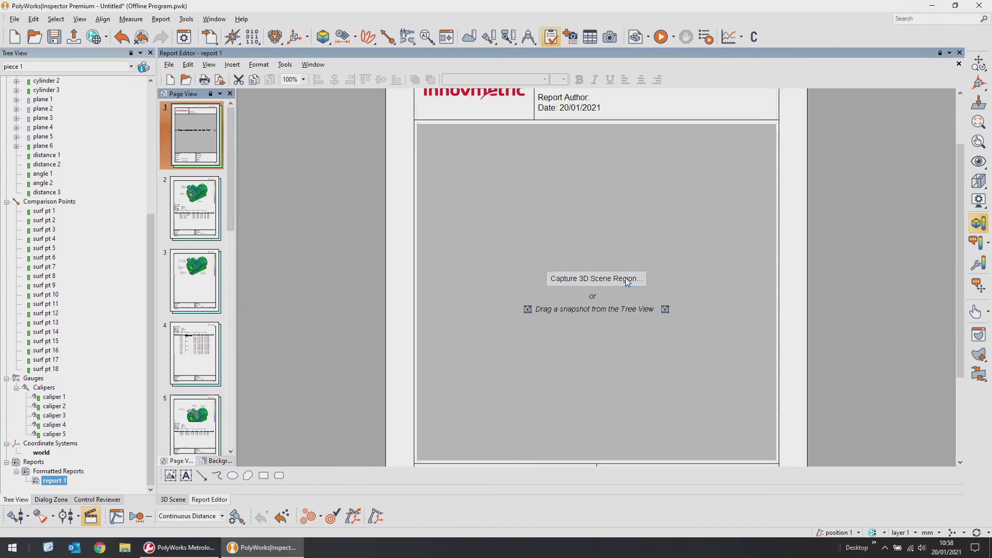
scroll(407, 206, "down", 5)
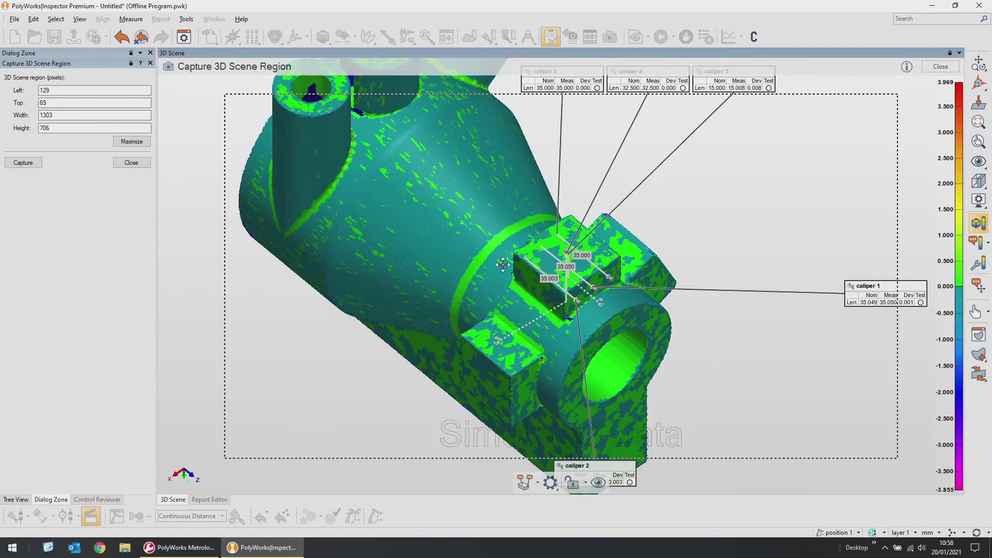
left_click(16, 499)
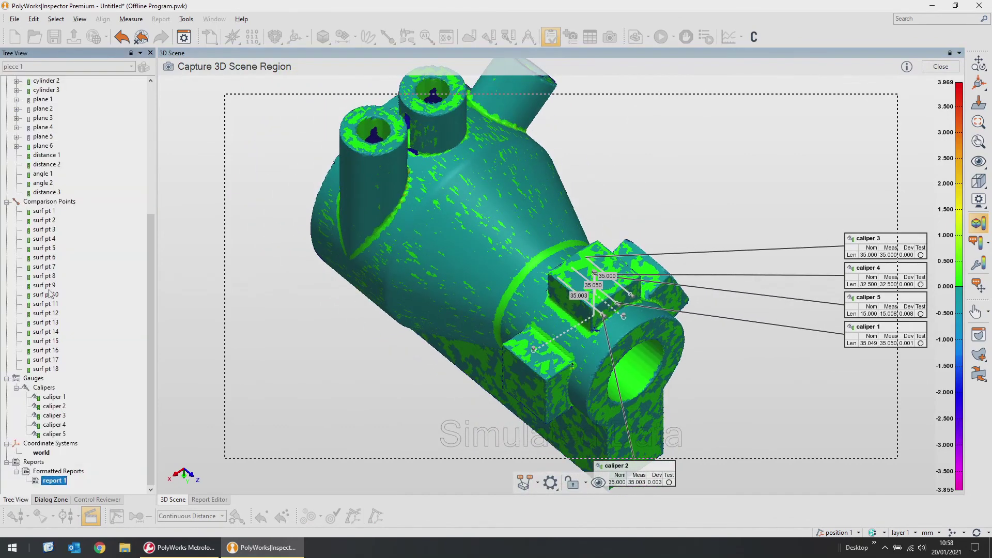
middle_click(51, 386)
scroll(57, 269, "up", 7)
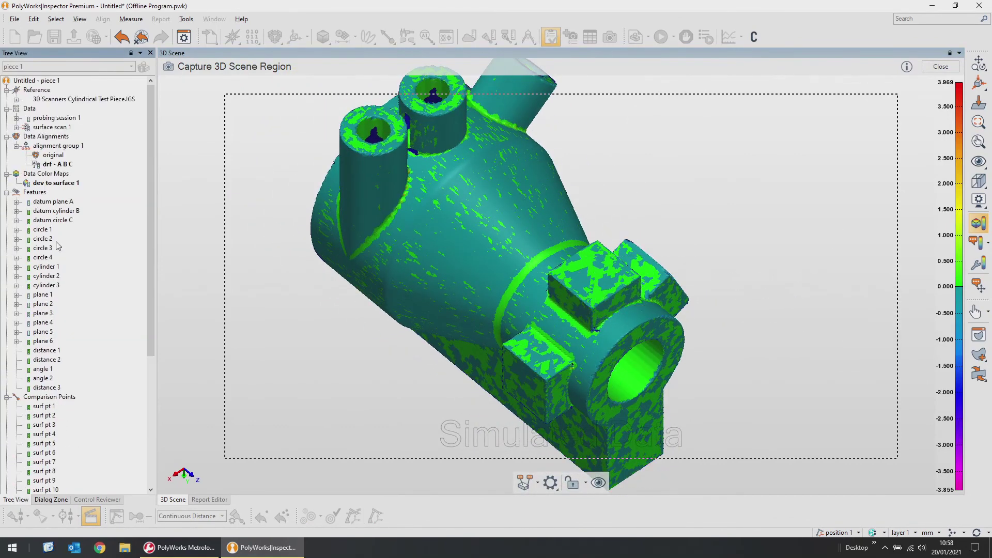
middle_click(56, 183)
middle_click(52, 127)
middle_click_drag(445, 240, 631, 258)
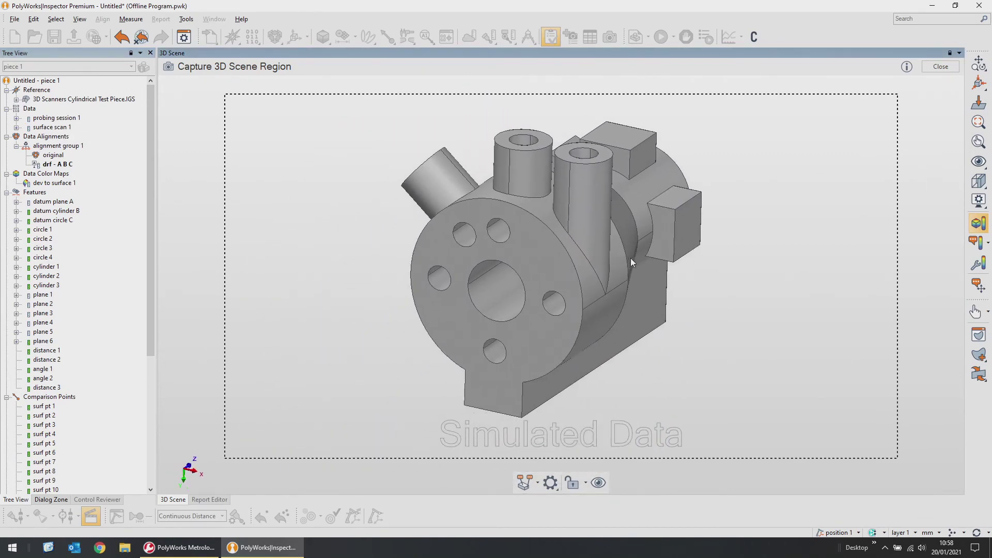
- Narrow the capture region to 761 pixels wide around the part, capture it onto the cover page and check the page
left_click_drag(898, 235, 737, 239)
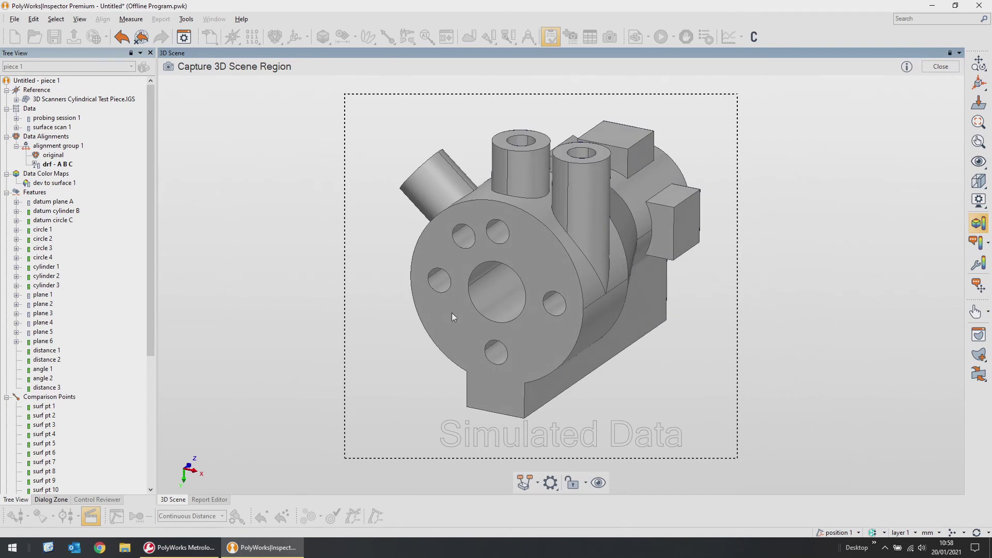
left_click(44, 501)
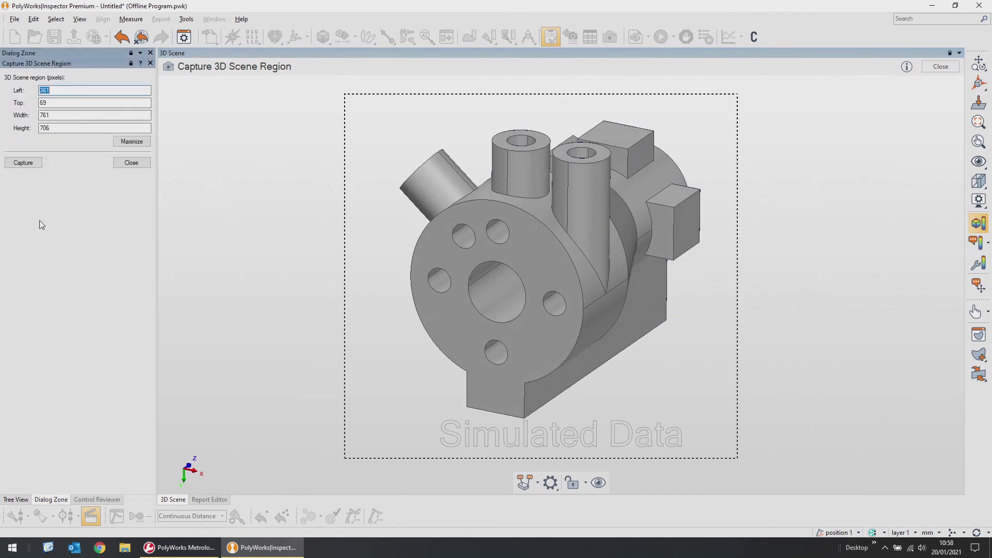
left_click(25, 163)
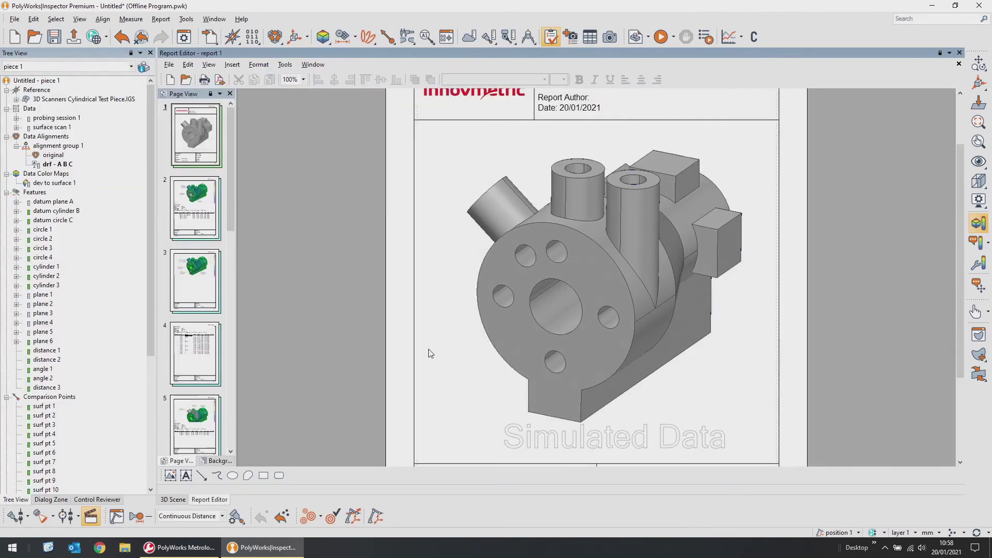
scroll(632, 227, "up", 2)
scroll(633, 450, "down", 5)
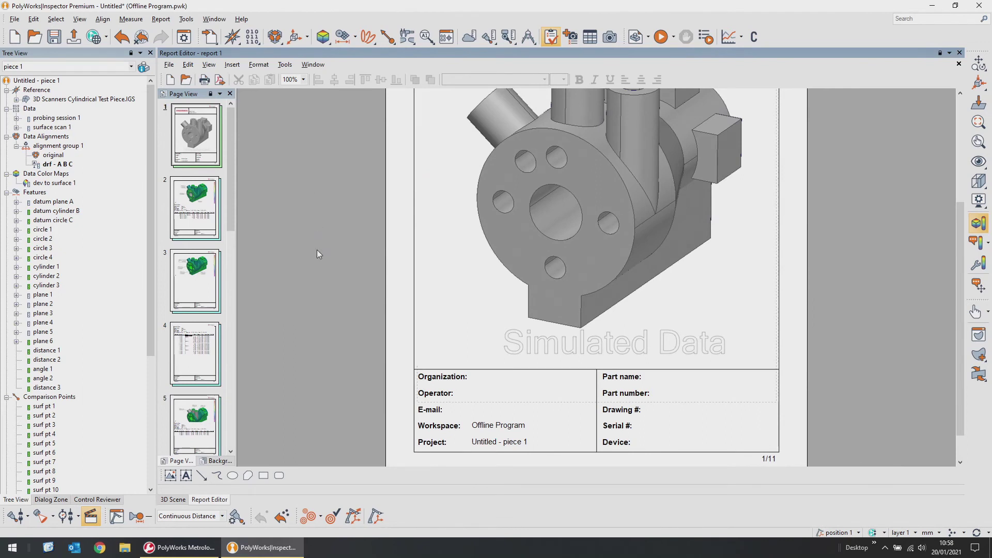
- Return from the report's cover page to the 3D scene and save the project as Cylinder Part
scroll(324, 249, "up", 1)
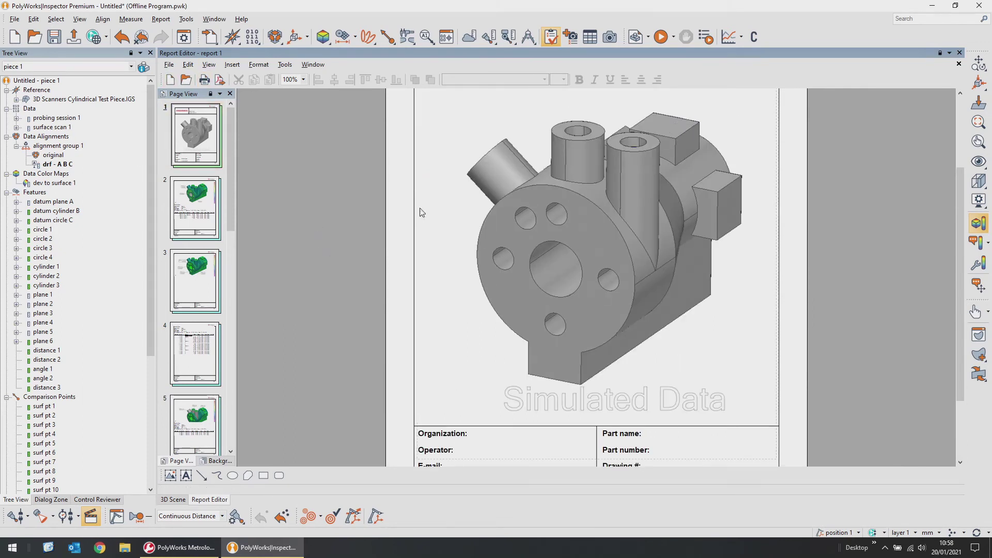
left_click_drag(957, 224, 954, 206)
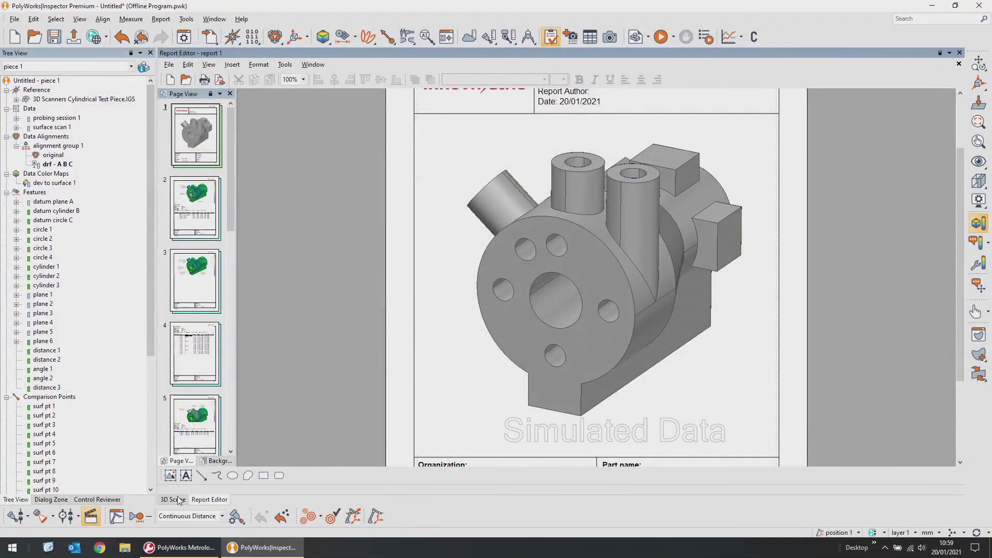
left_click(173, 500)
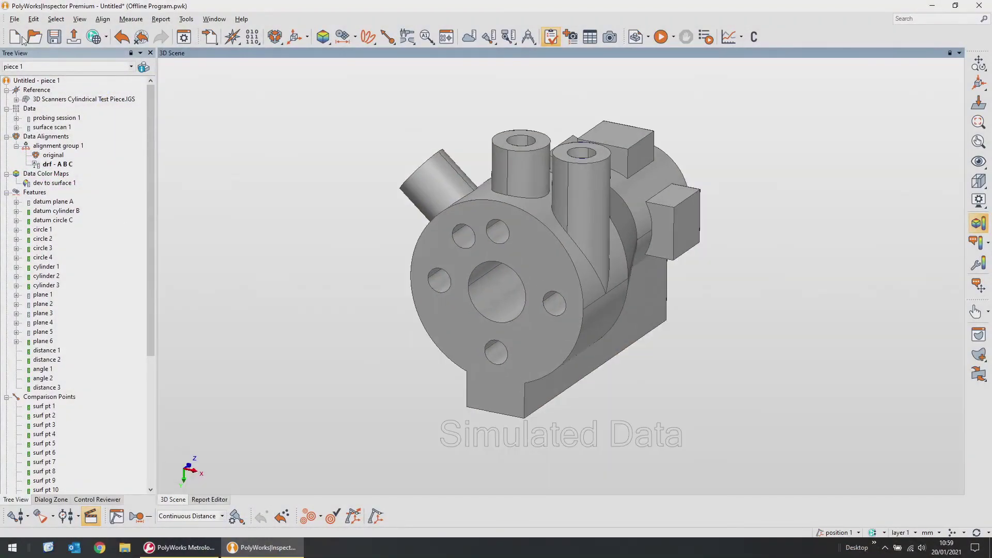
left_click(55, 37)
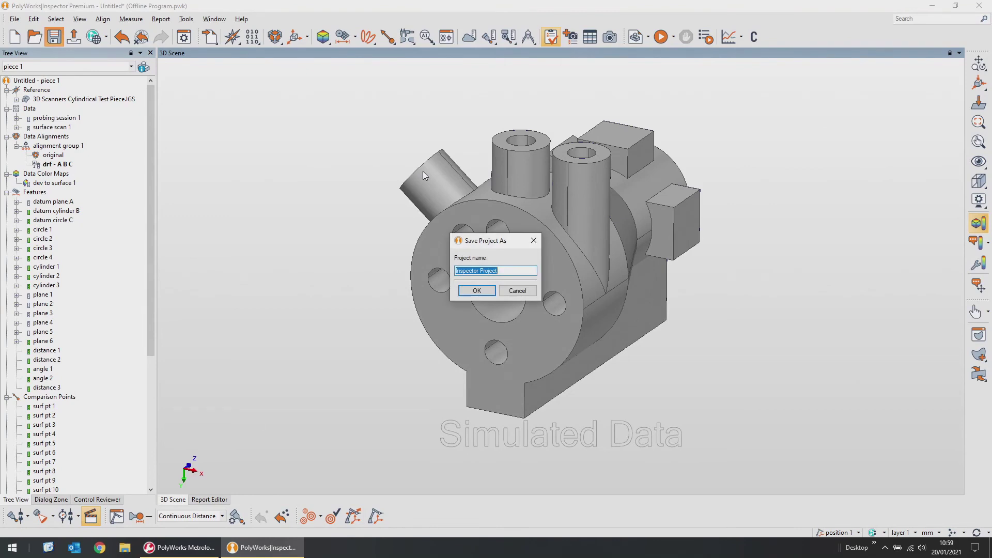
type("Cylinder Part")
key("Return")
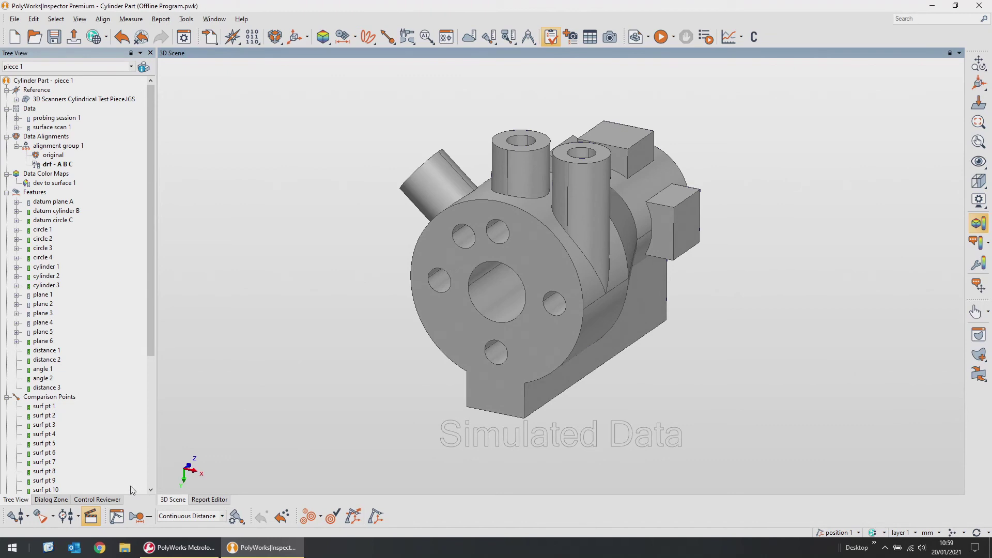
- Turn off the simulated measurement mode so that the program can run with a real measuring device
left_click(92, 516)
left_click(93, 516)
left_click(636, 37)
left_click(90, 517)
- Create piece 2 from the current piece, launching Play Inspection with the autogenerated sequence
left_click(637, 39)
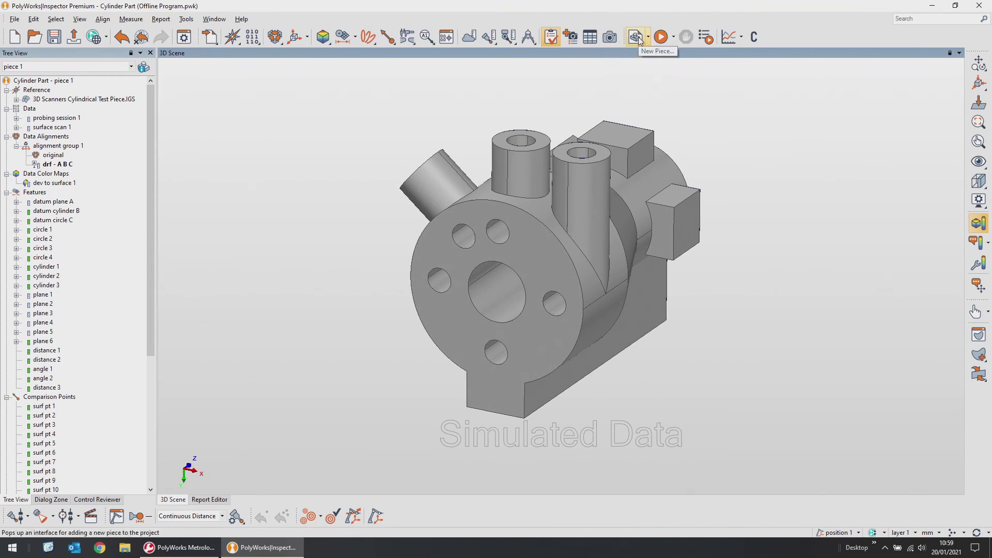
left_click(637, 38)
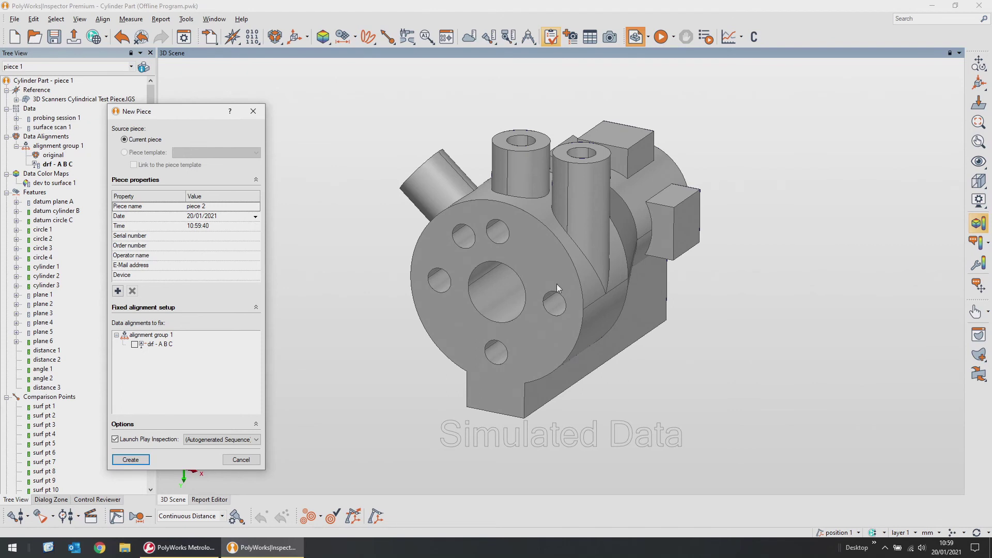
left_click(146, 461)
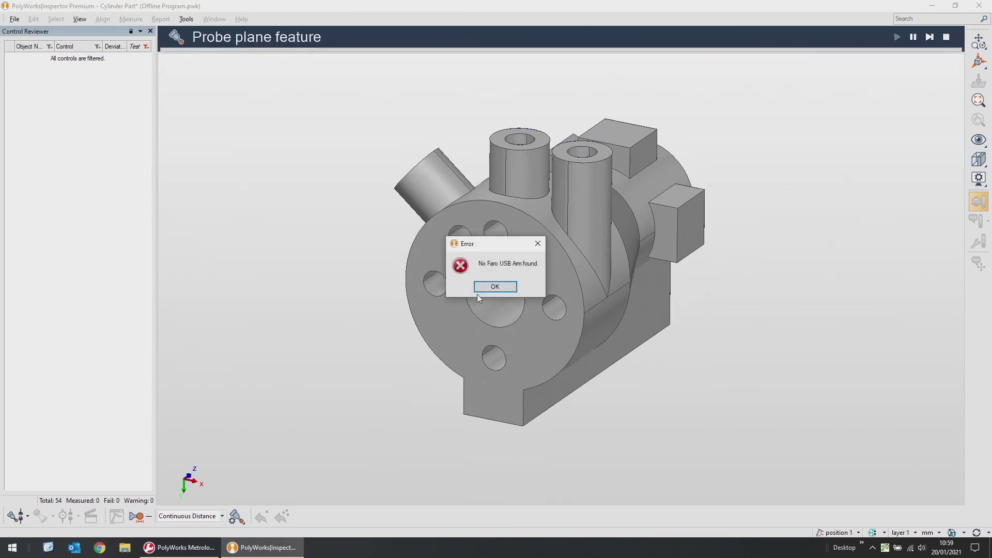
left_click(483, 290)
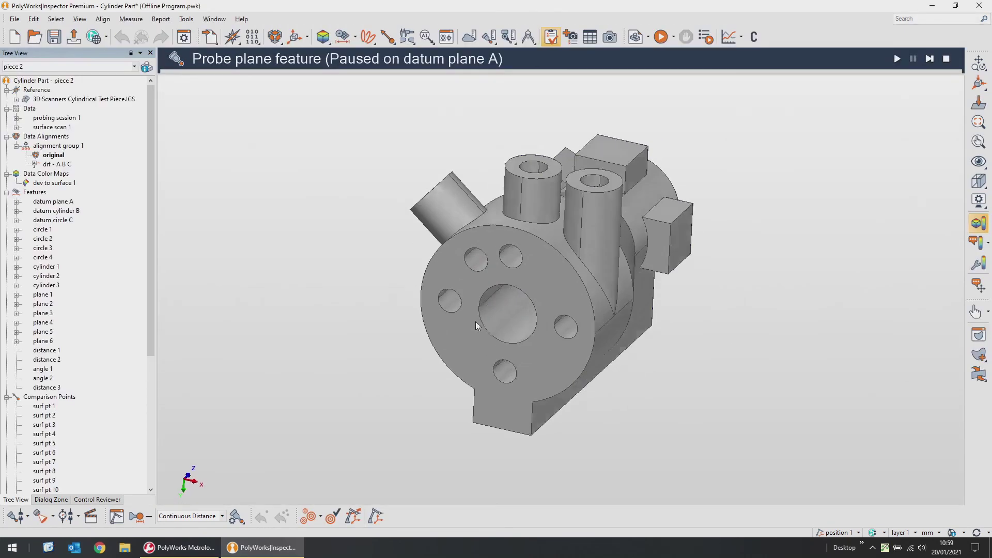